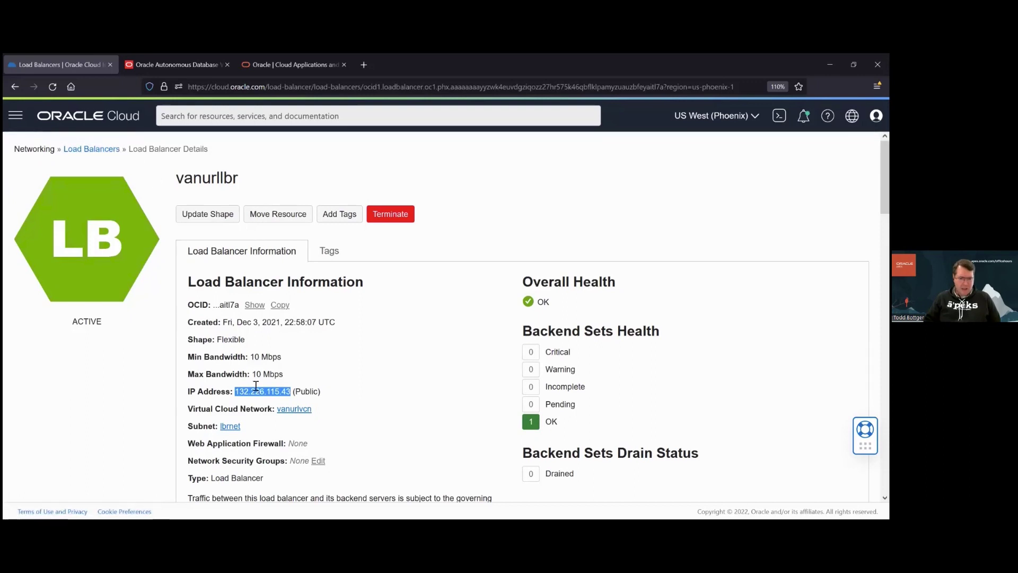
- Highlight the load balancer's public IP address and display the load balancer's rule sets
left_click(238, 392)
left_click_drag(237, 393, 291, 390)
scroll(179, 394, "down", 10)
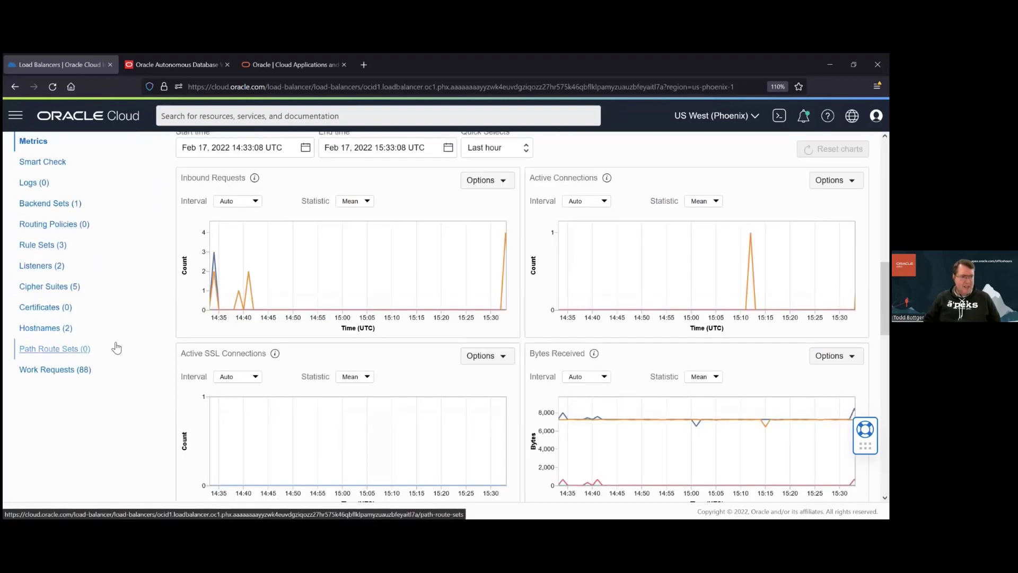
scroll(140, 349, "up", 1)
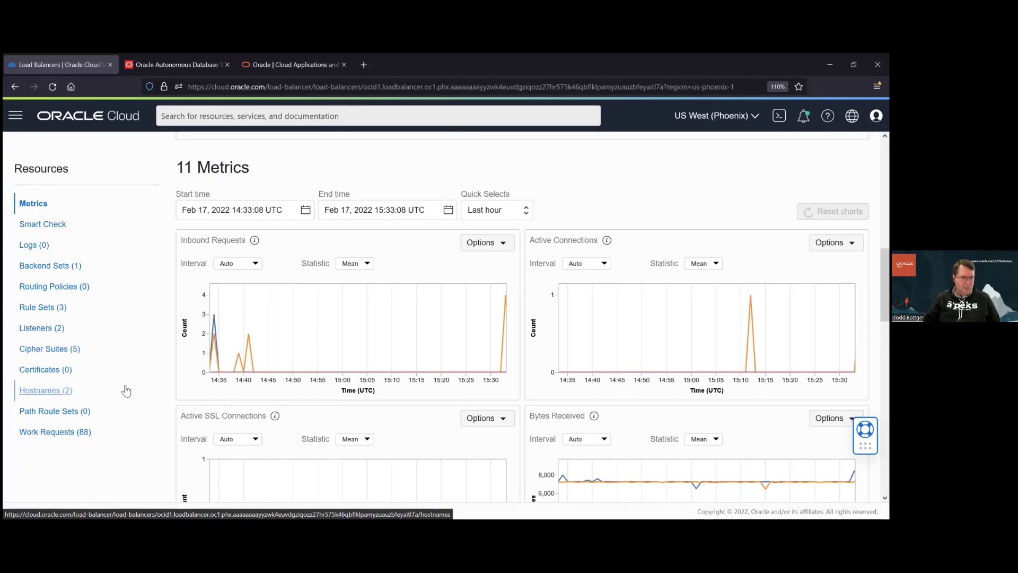
left_click(55, 308)
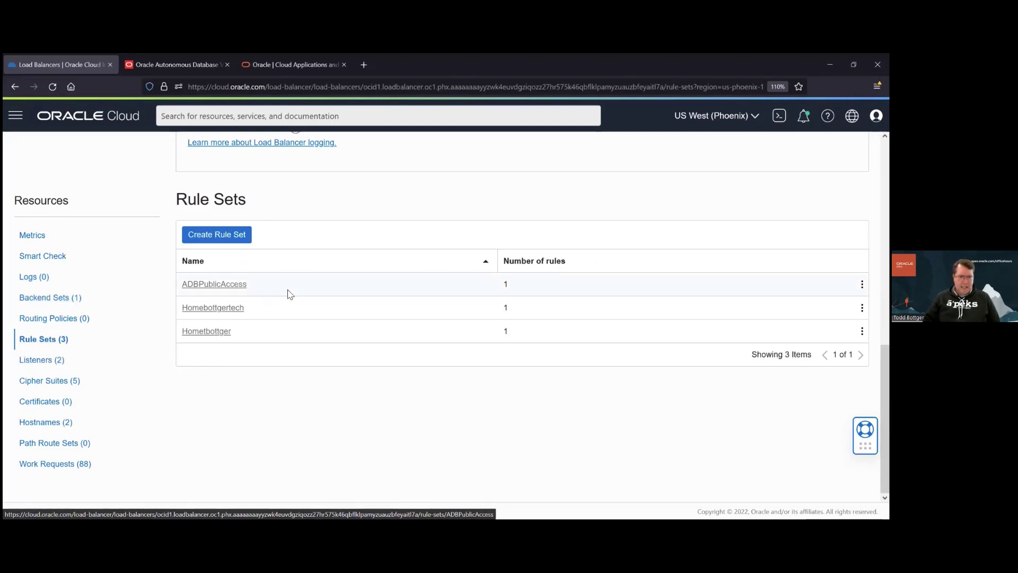
- Highlight the name of the ADBPublicAccess rule set in the rule set list, and clear the highlight
left_click_drag(253, 290, 176, 286)
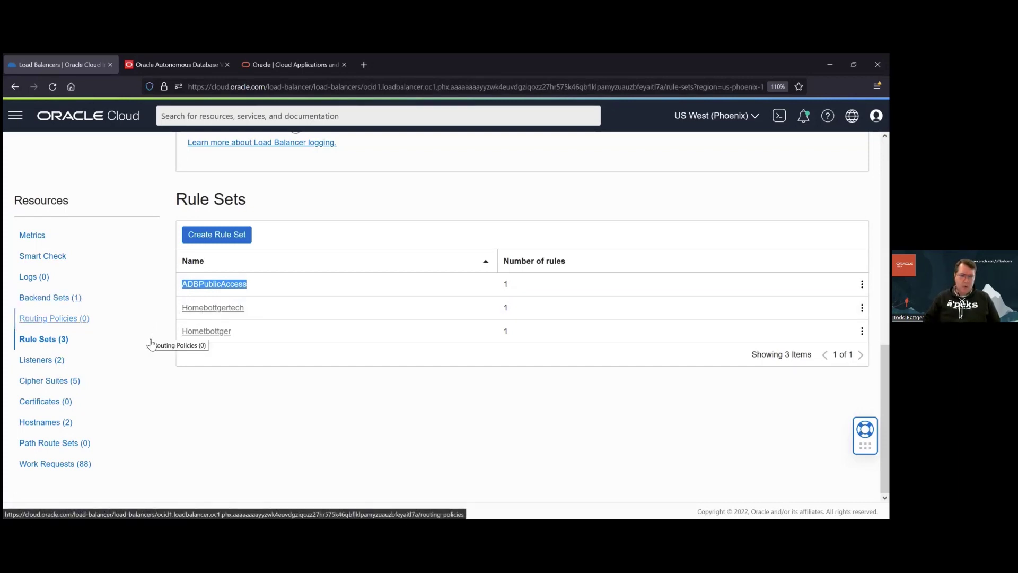
left_click(203, 383)
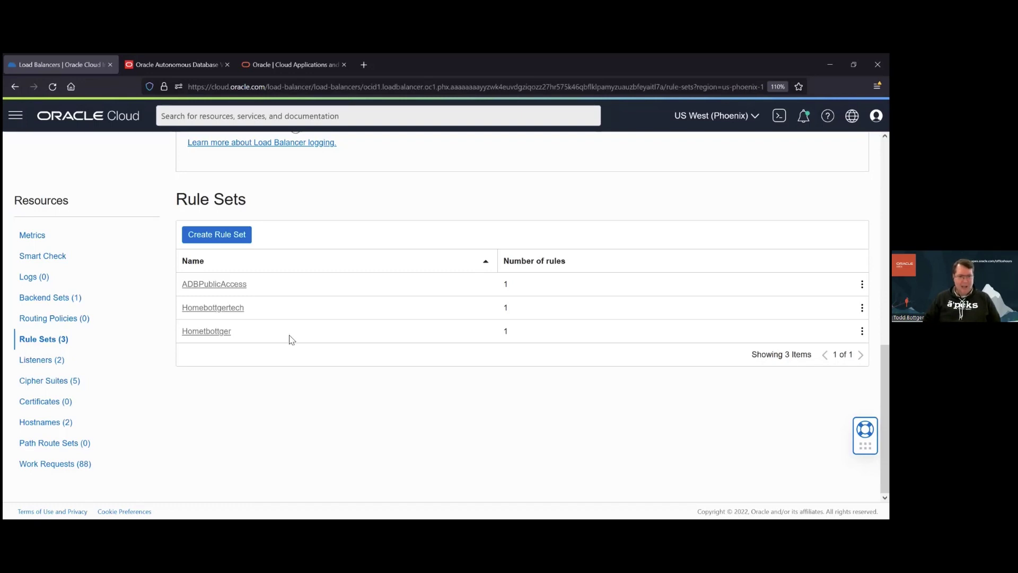
double_click(199, 288)
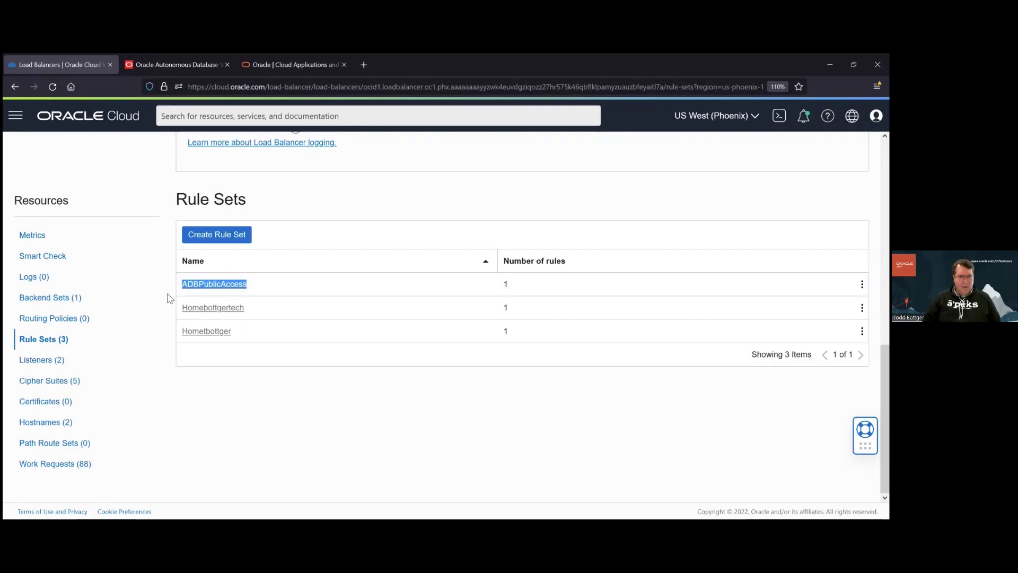
left_click(167, 298)
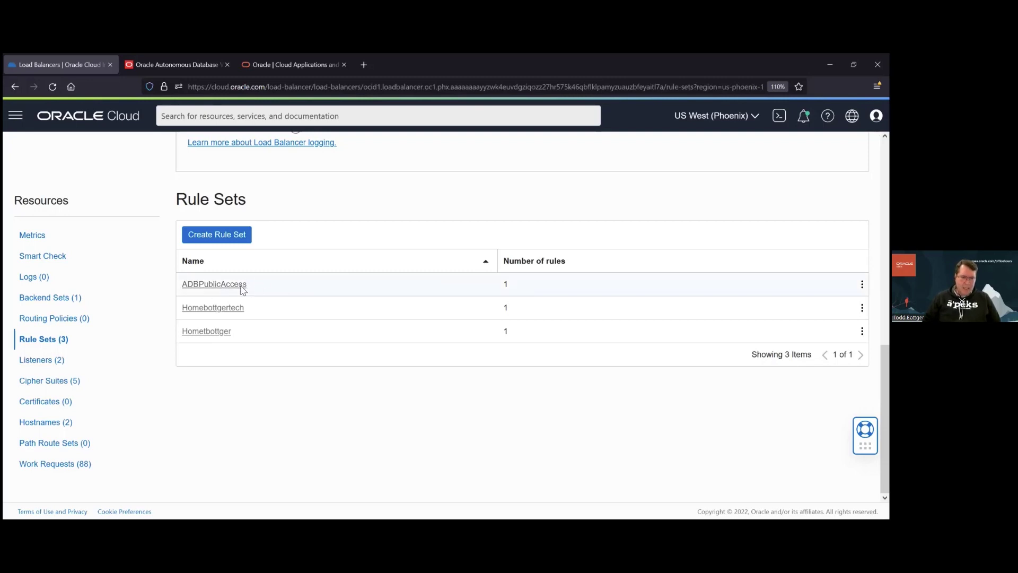
- Open the ADBPublicAccess rule set for editing, examine its request header rule, and leave it without saving
left_click_drag(245, 289, 185, 290)
left_click(31, 277)
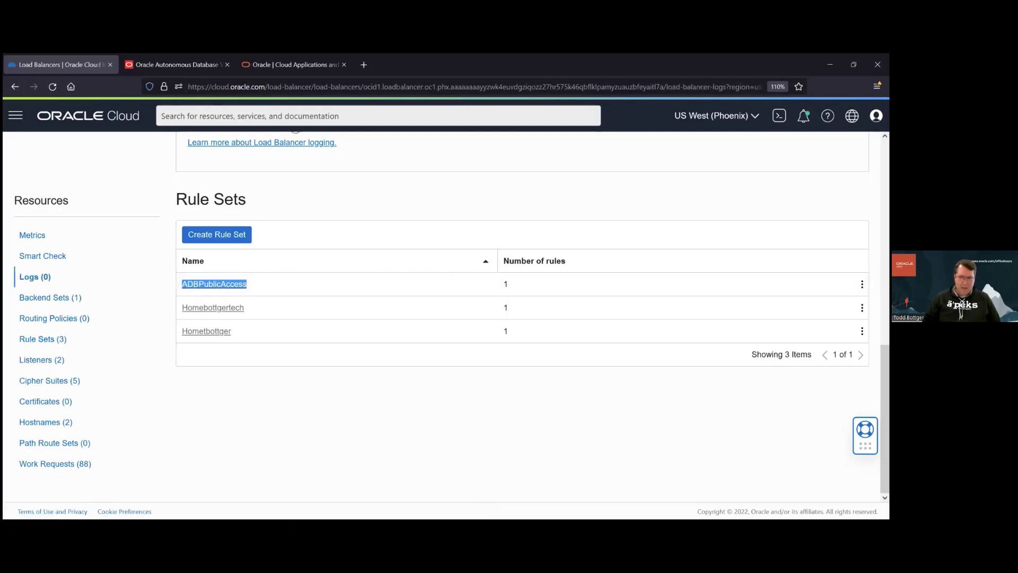
left_click(32, 340)
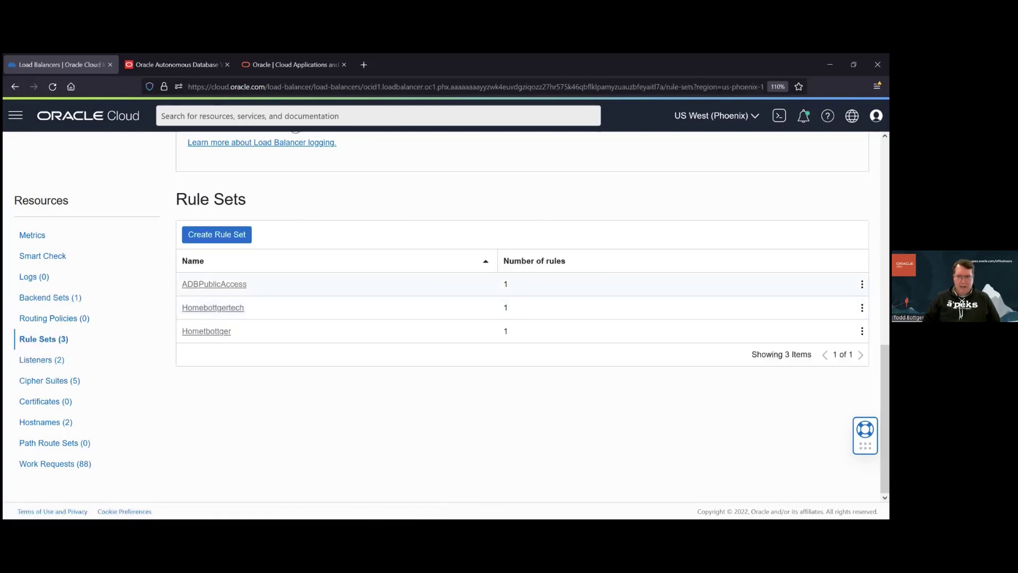
left_click(862, 284)
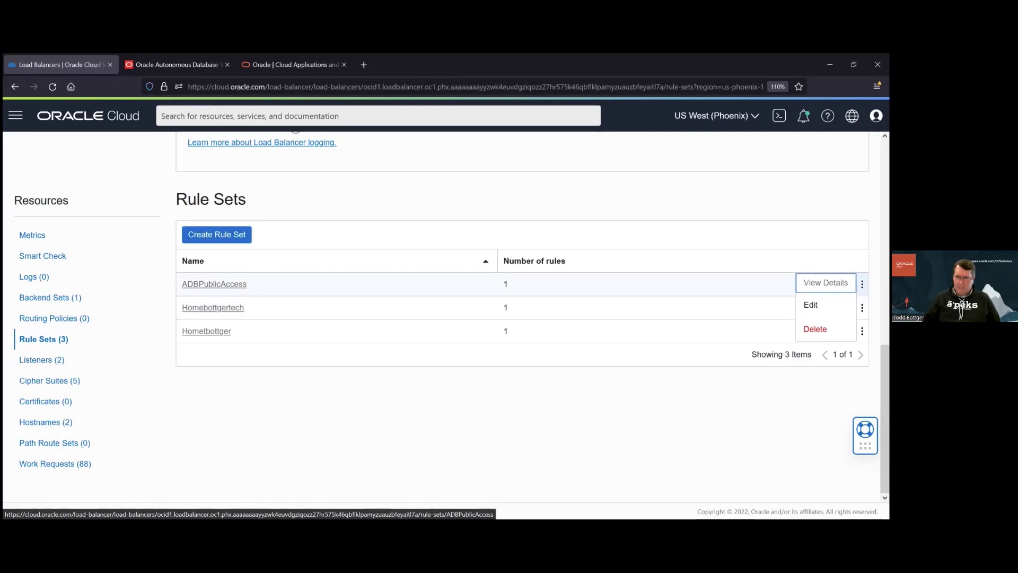
left_click(810, 305)
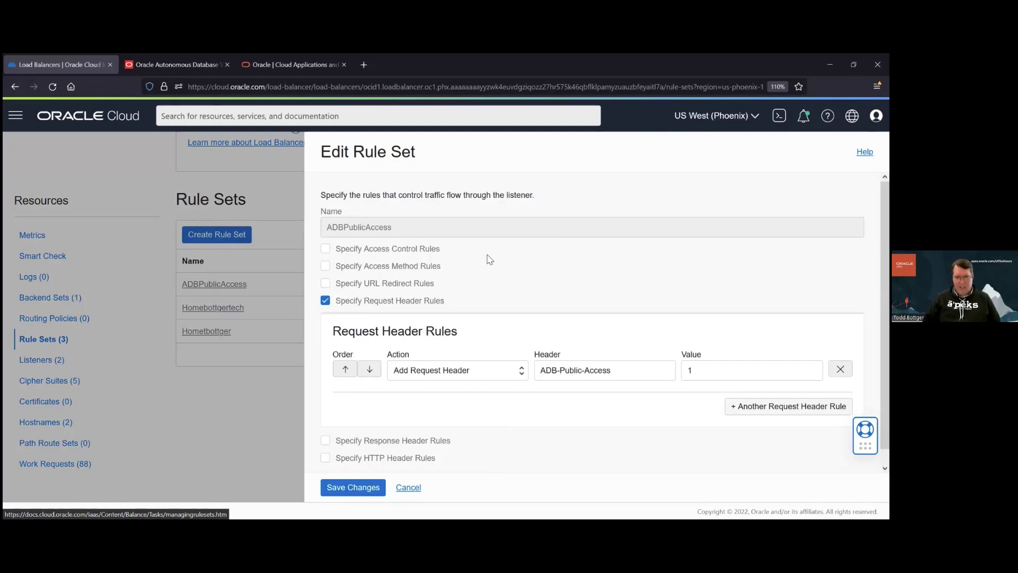
left_click(409, 488)
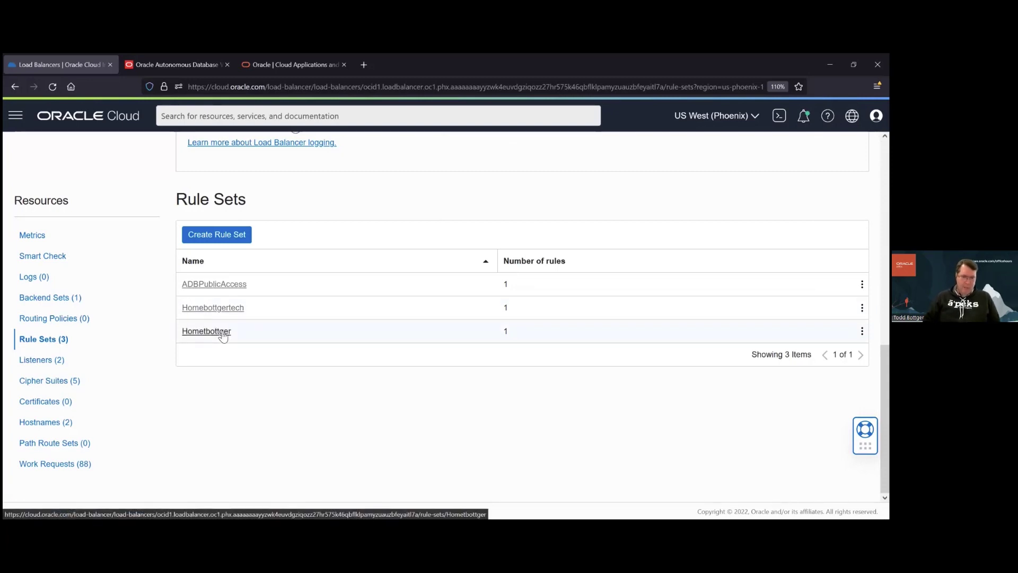
- Open the last rule set in the list for editing and examine its URL redirect rule's source path
left_click_drag(233, 335, 182, 336)
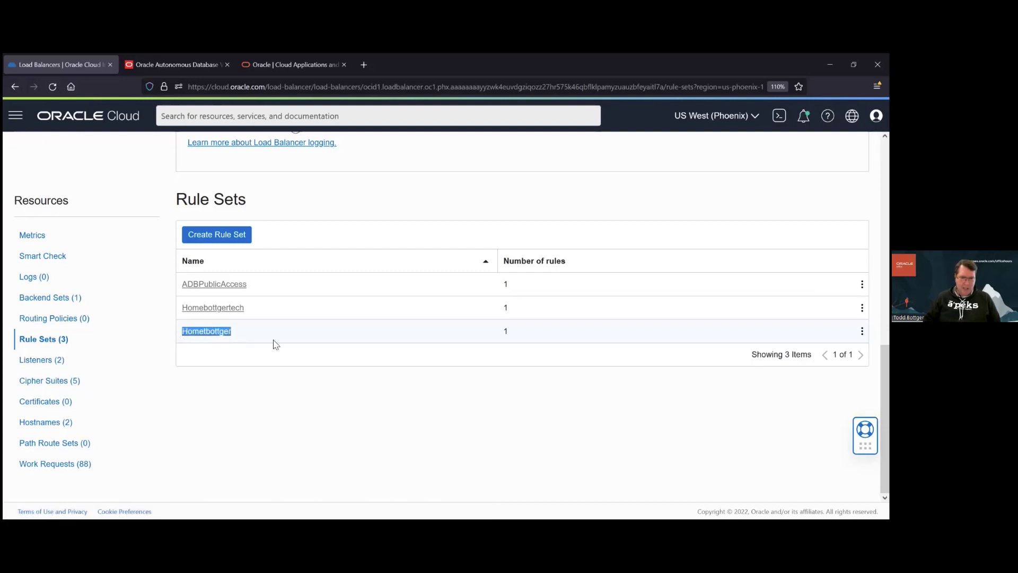
left_click(862, 331)
left_click(812, 350)
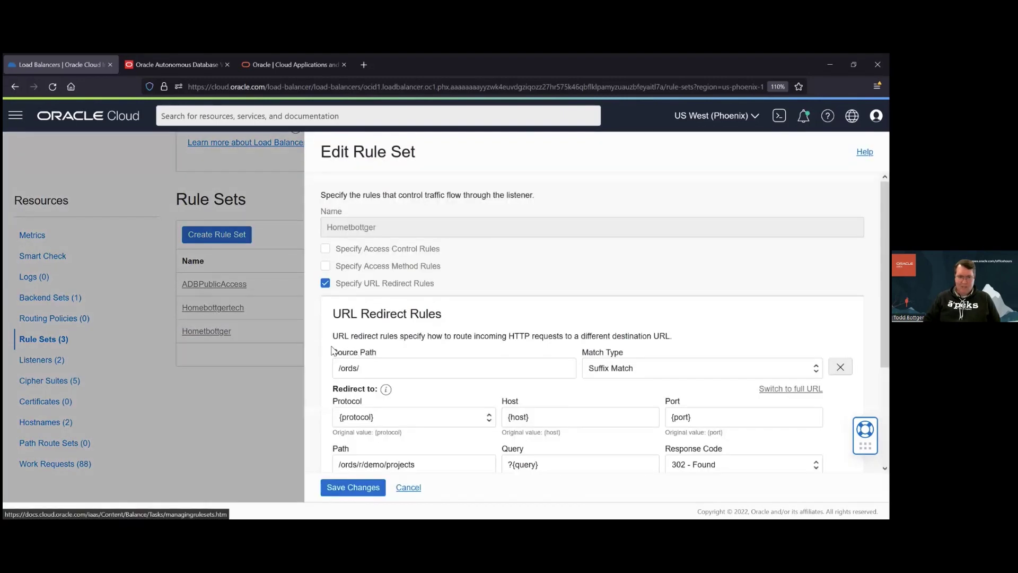
scroll(334, 353, "down", 1)
left_click_drag(383, 313, 339, 314)
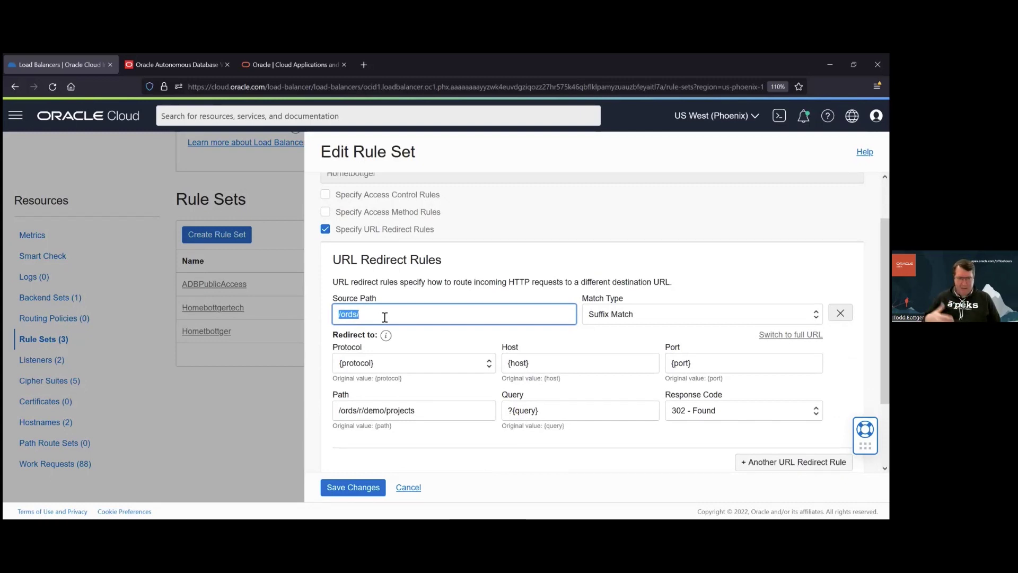
left_click(414, 286)
triple_click(336, 317)
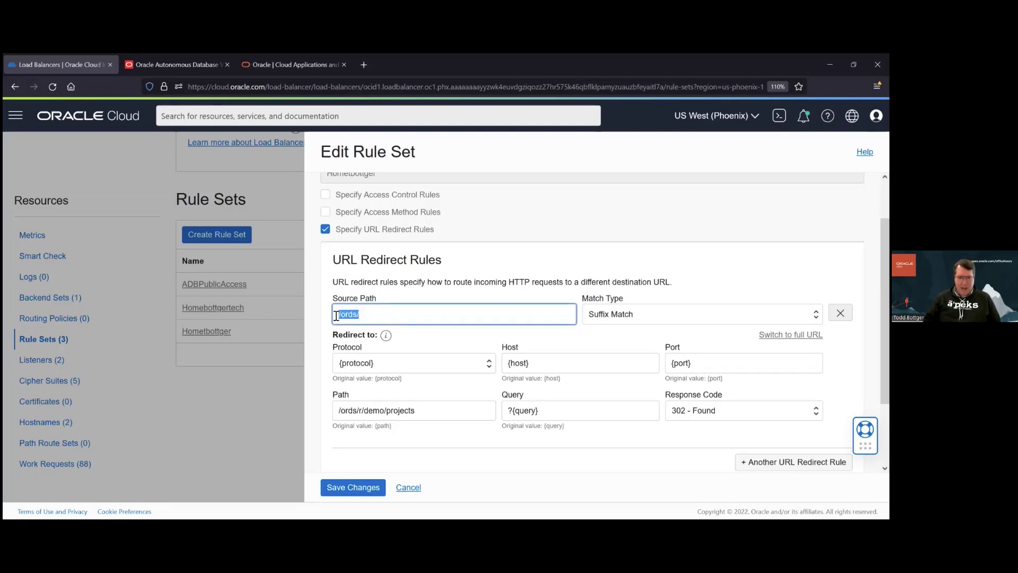
left_click(447, 278)
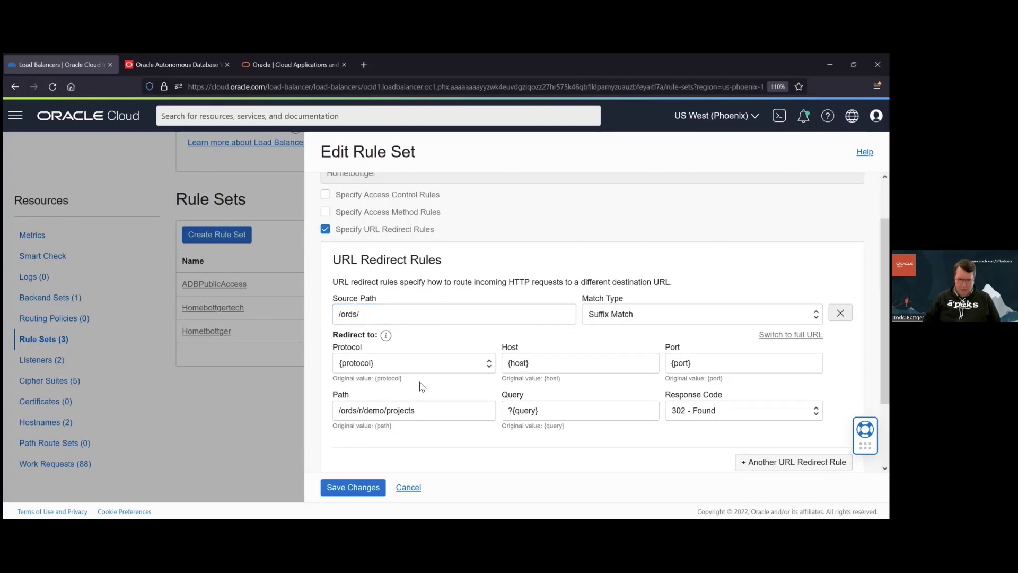
- Examine the redirect rule's destination path and its application segment, and leave the rule set without saving
left_click_drag(419, 412, 336, 411)
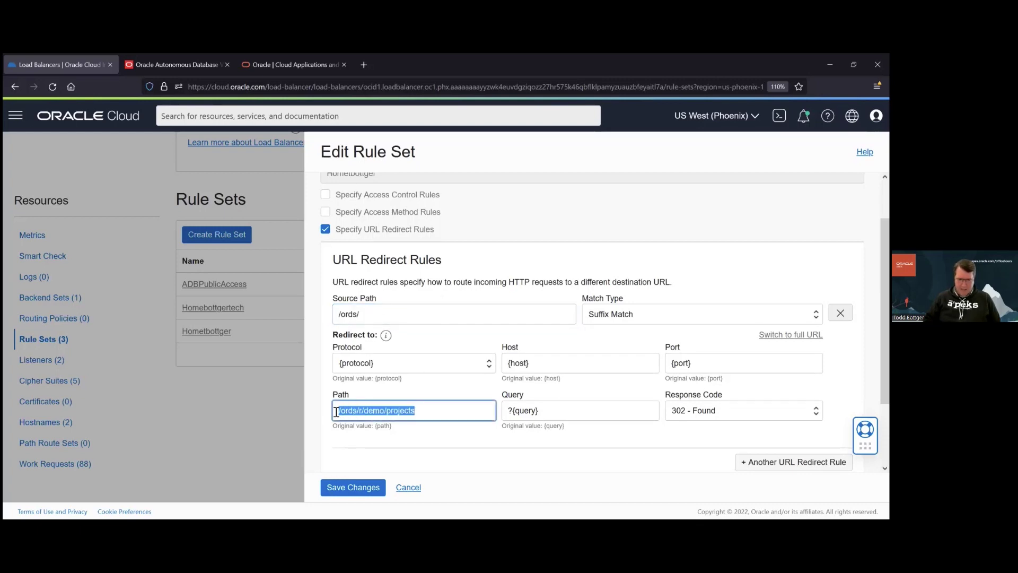
left_click(387, 411)
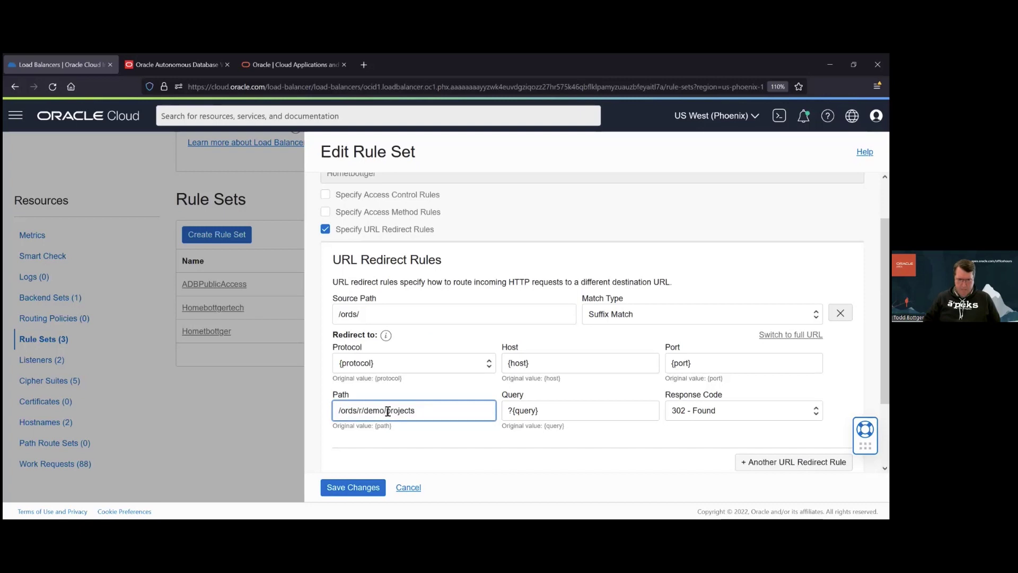
left_click_drag(387, 412, 425, 412)
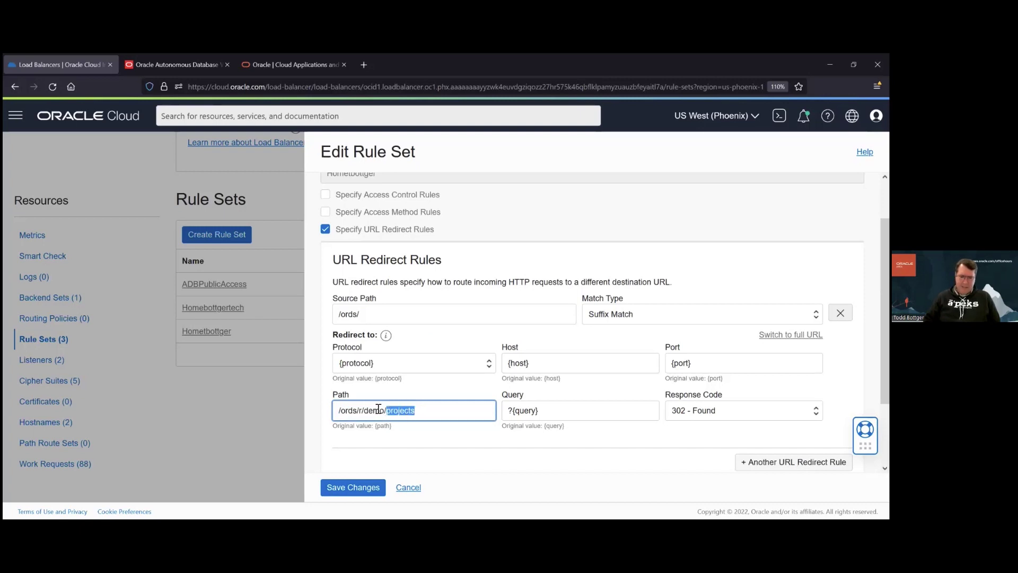
left_click(418, 410)
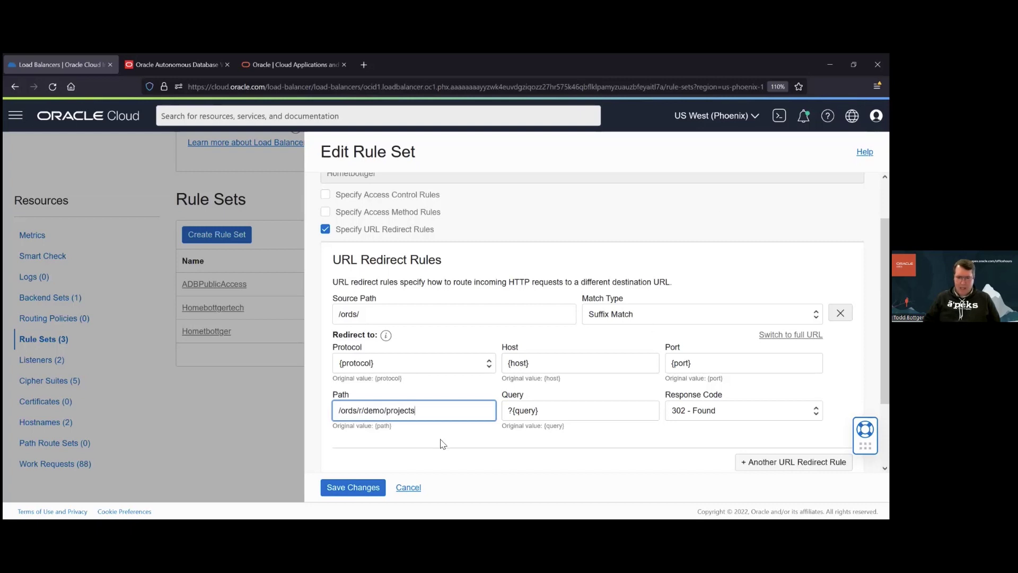
left_click(414, 492)
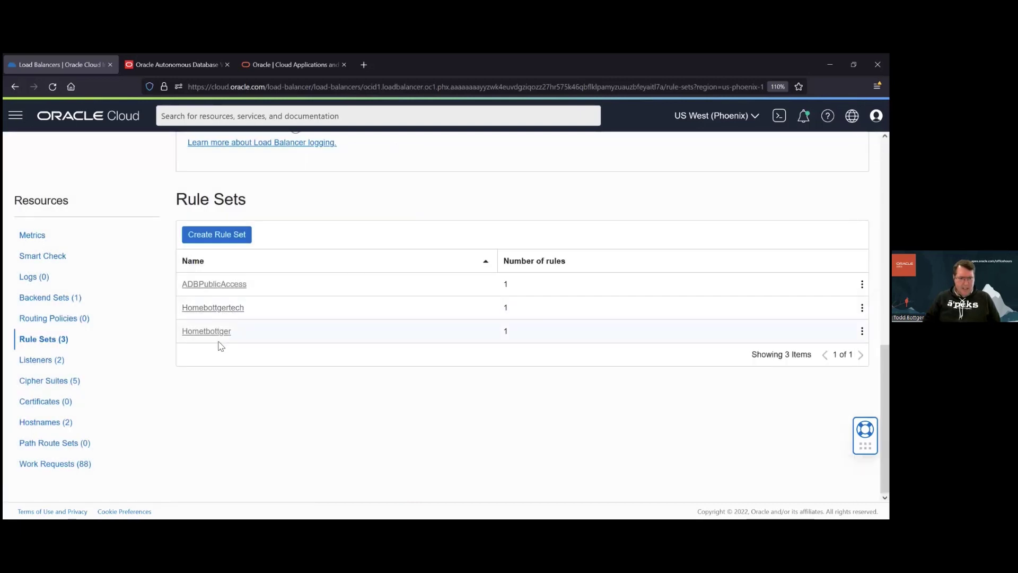
- Open the second rule set in the list for editing and examine the source path of its URL redirect rule
left_click_drag(252, 337, 174, 335)
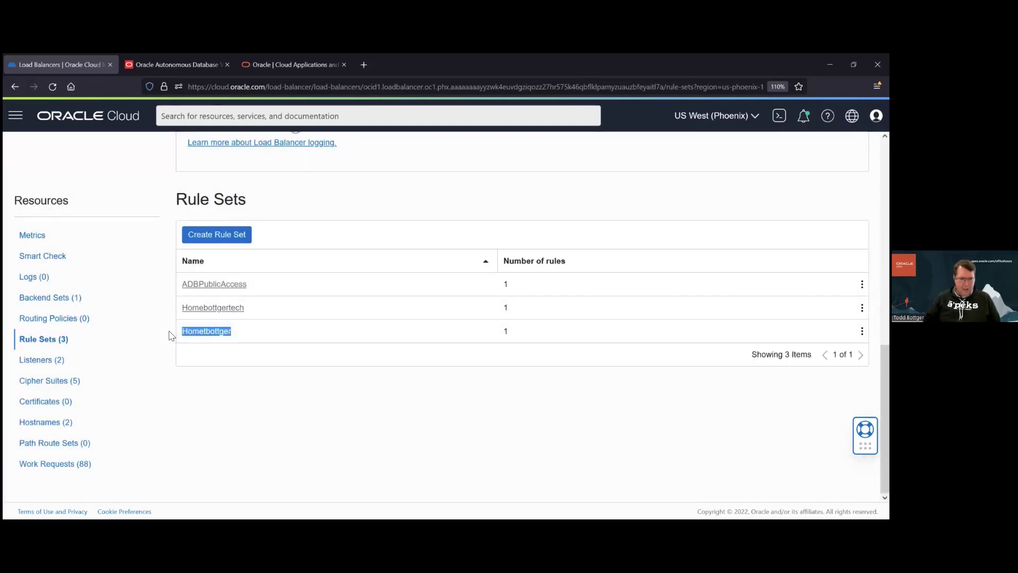
left_click_drag(291, 311, 183, 310)
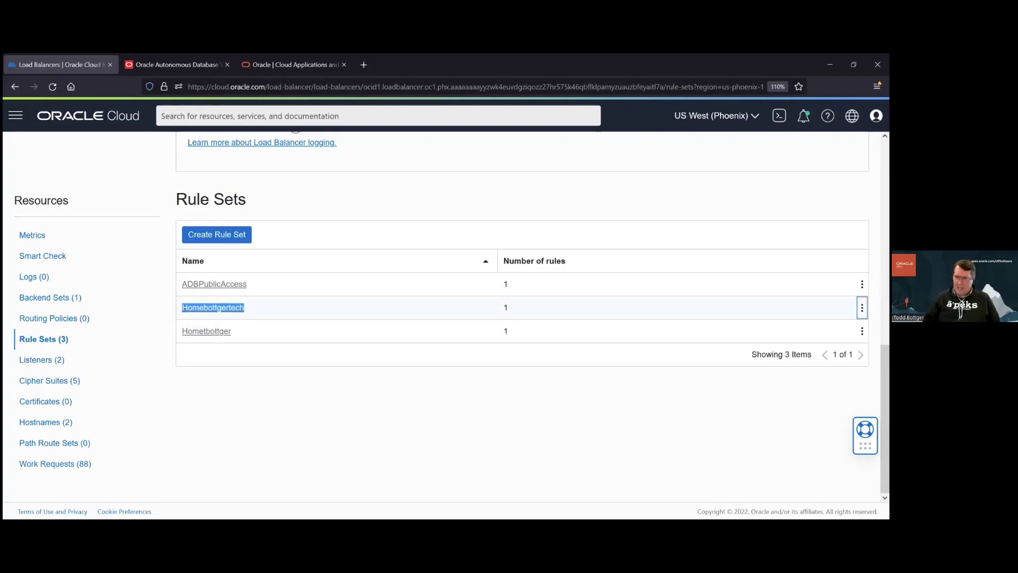
left_click(862, 308)
key("Return")
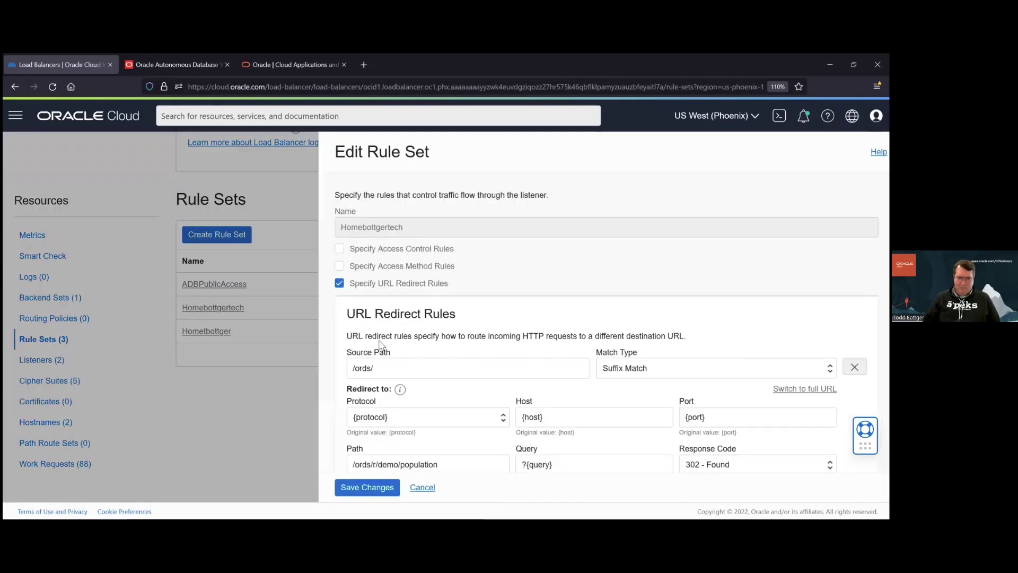
scroll(329, 311, "down", 2)
left_click(328, 311)
triple_click(328, 311)
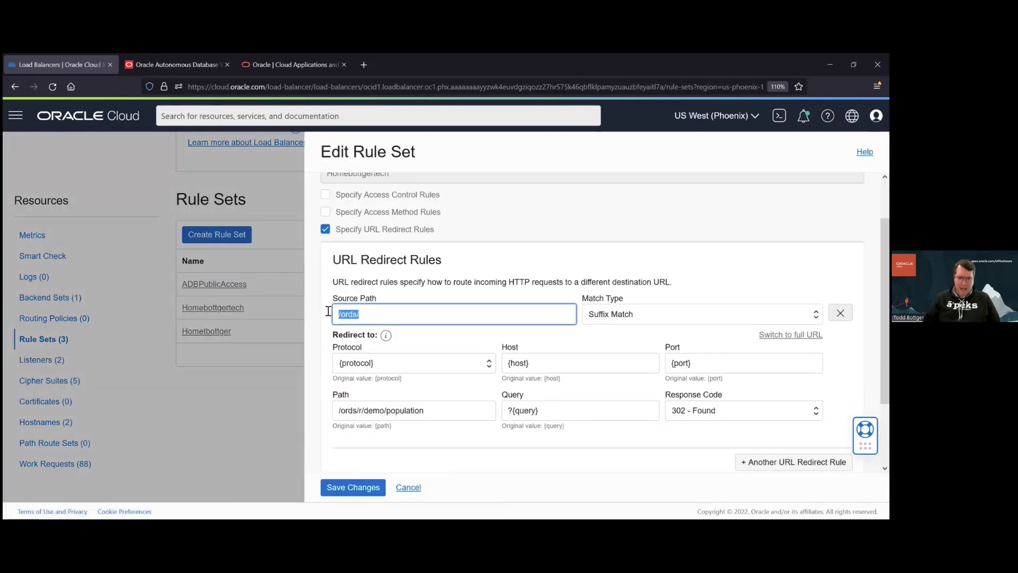
- Examine the second rule set's destination path and its final segment, and close the form without saving
left_click_drag(388, 413, 439, 410)
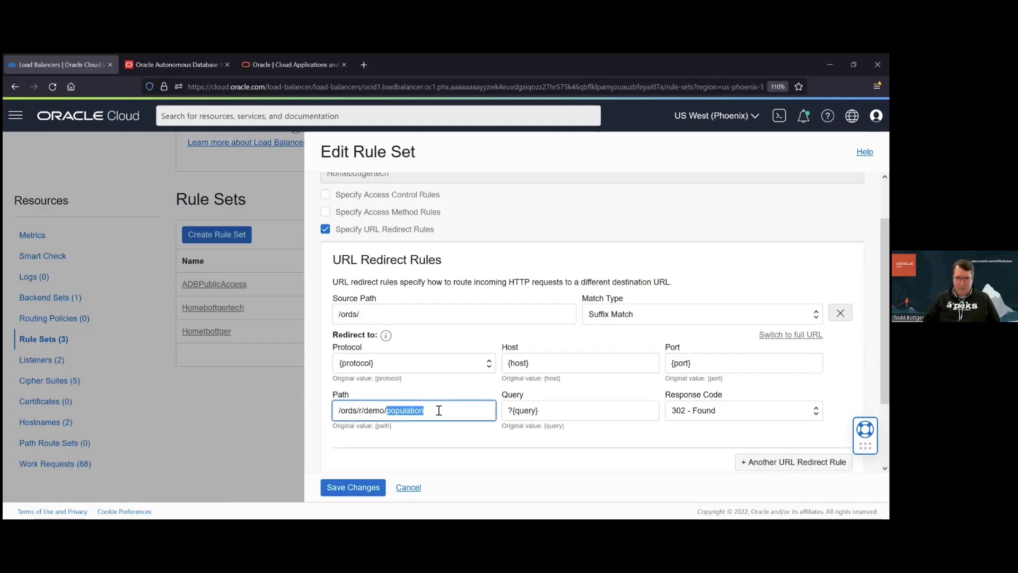
left_click(445, 395)
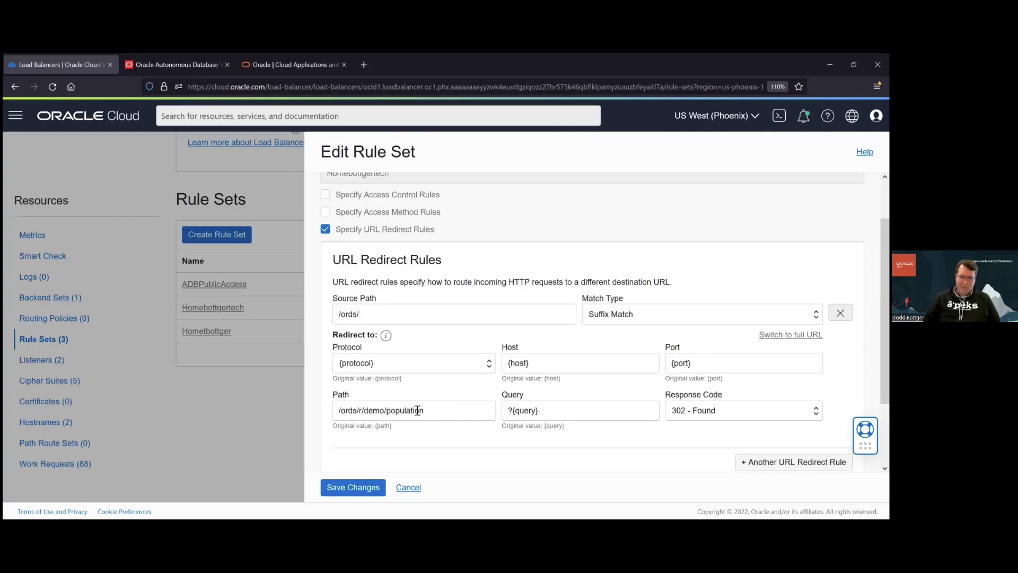
left_click_drag(441, 412, 320, 411)
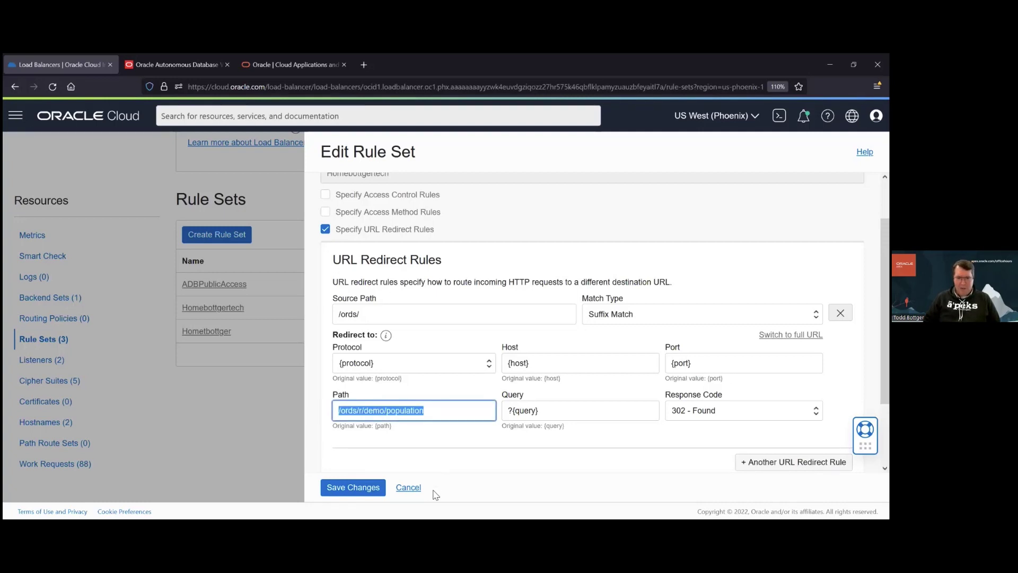
left_click(416, 492)
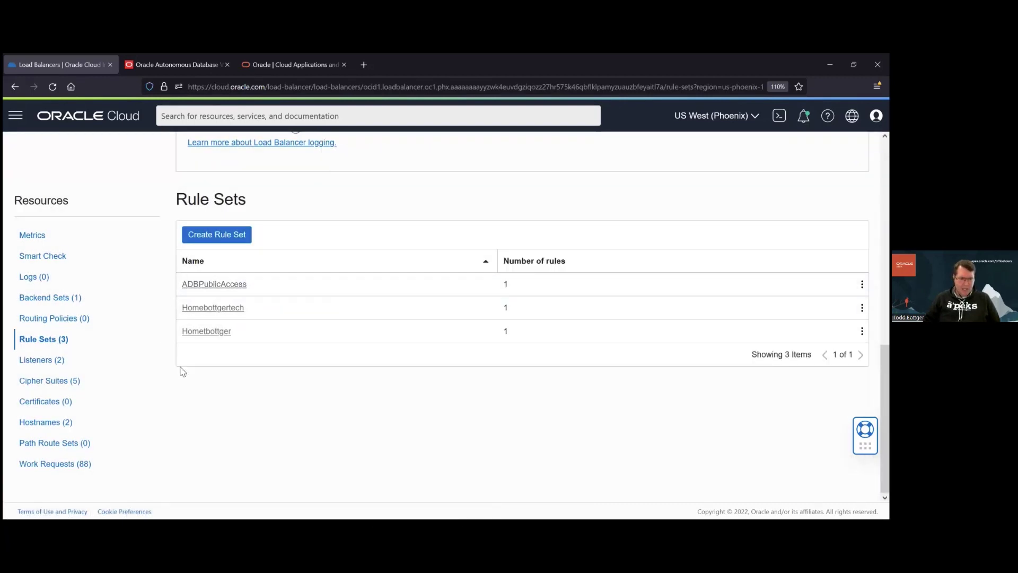
- Display the load balancer's hostnames, examine the first entry's Hostname value in its edit form, and leave without saving
left_click(63, 423)
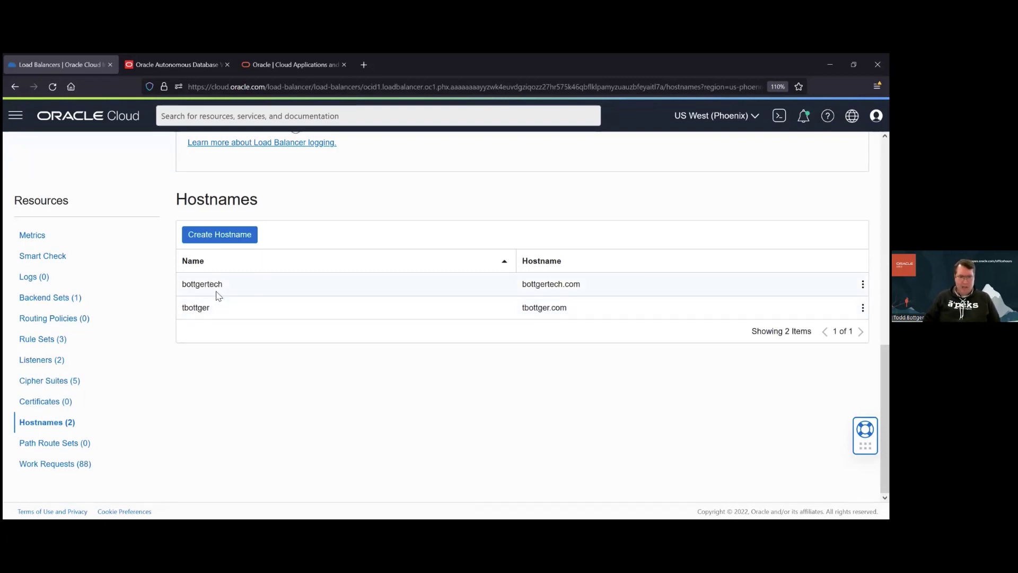
left_click(862, 284)
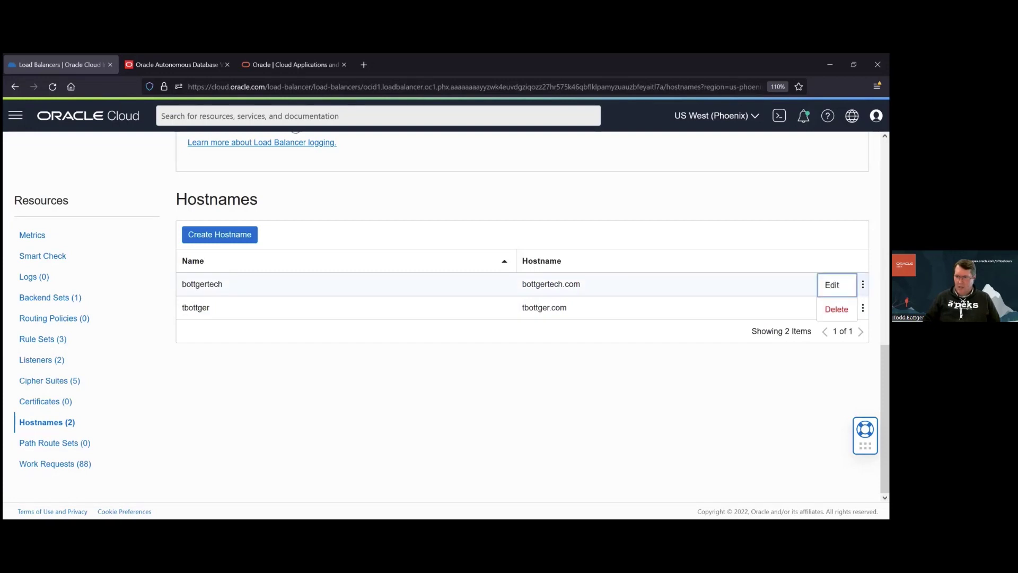
key("Return")
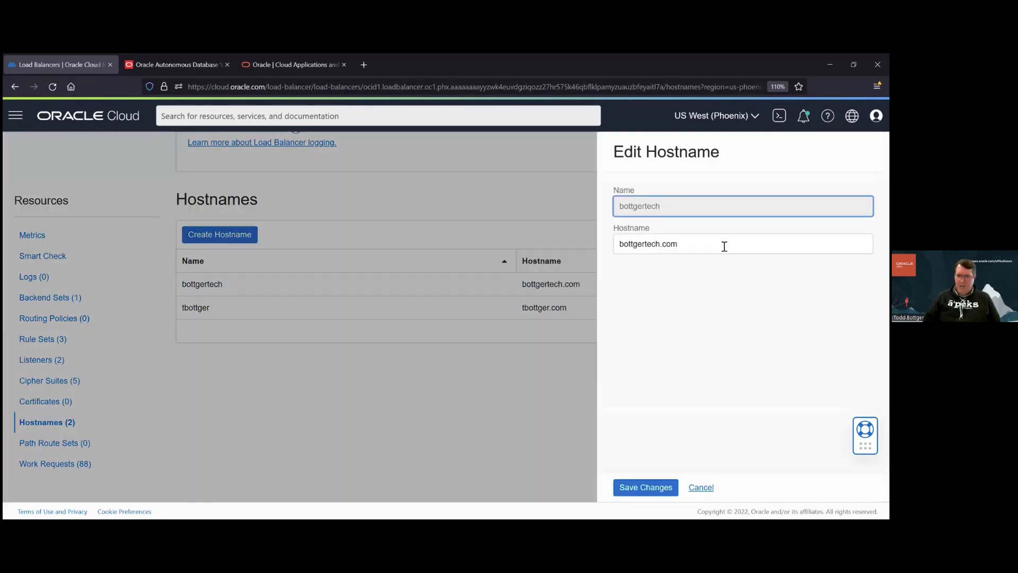
key("Tab")
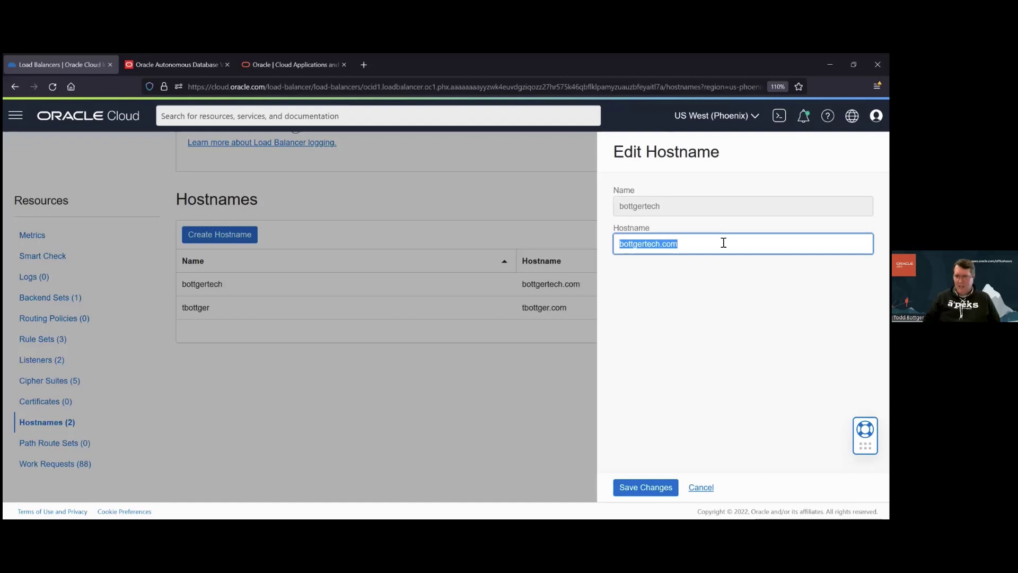
left_click(701, 487)
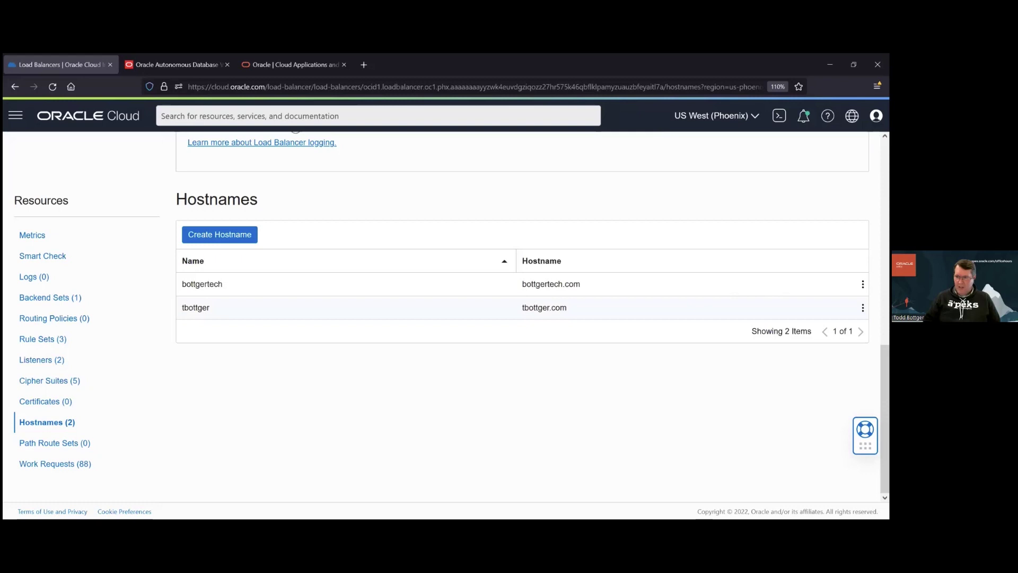
- Examine the second hostname entry's Hostname value in its edit form, leave without saving, and check the first entry's Hostname in the list
left_click(863, 308)
key("Escape")
left_click_drag(680, 252, 604, 252)
left_click(682, 241)
triple_click(624, 245)
left_click(701, 487)
left_click_drag(526, 285, 583, 285)
left_click(438, 358)
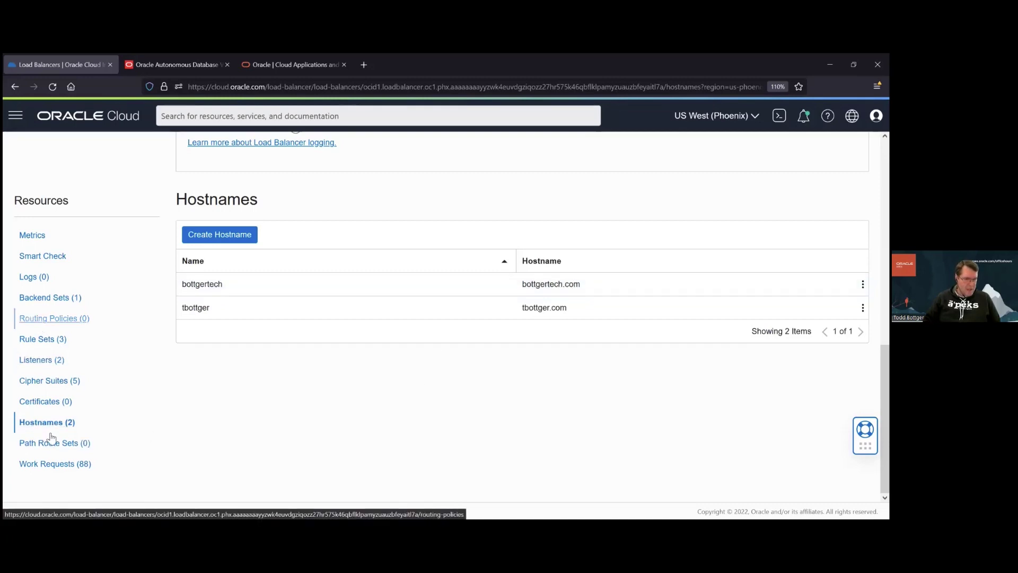
- Display the load balancer's certificates and show those of the Load Balancer Managed Certificate resource type
left_click(46, 403)
left_click(324, 243)
left_click(297, 274)
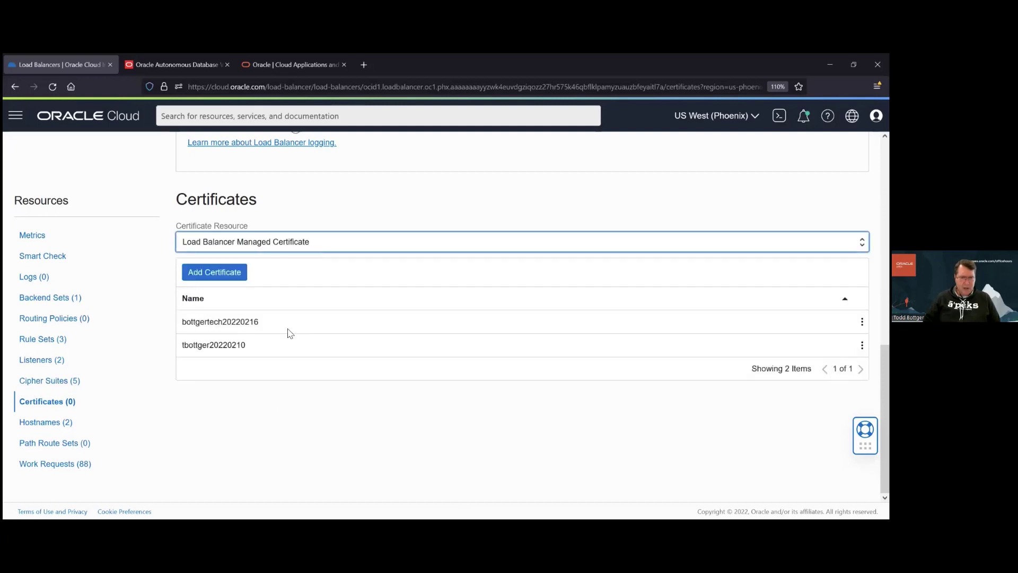
left_click(312, 244)
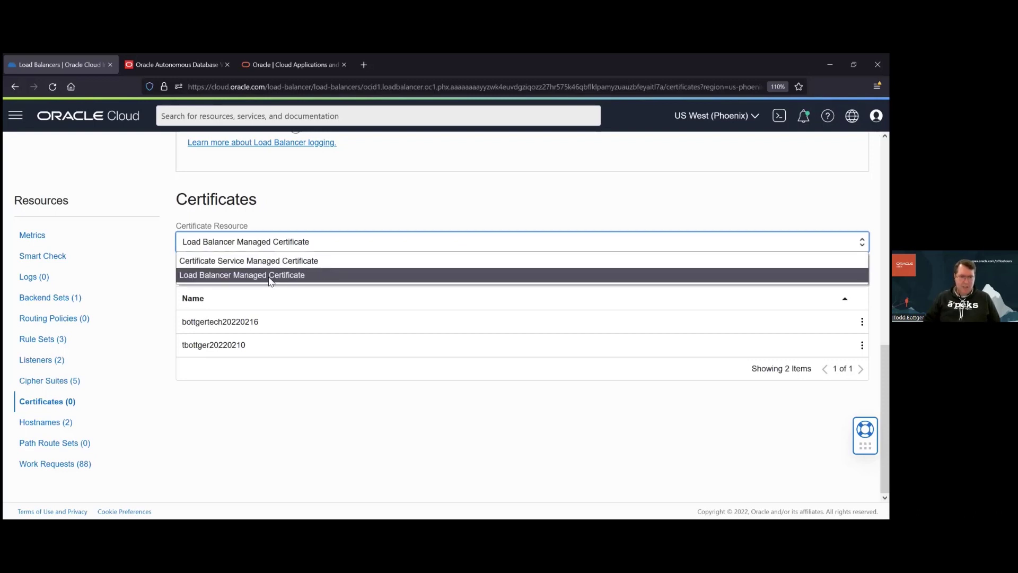
left_click(313, 274)
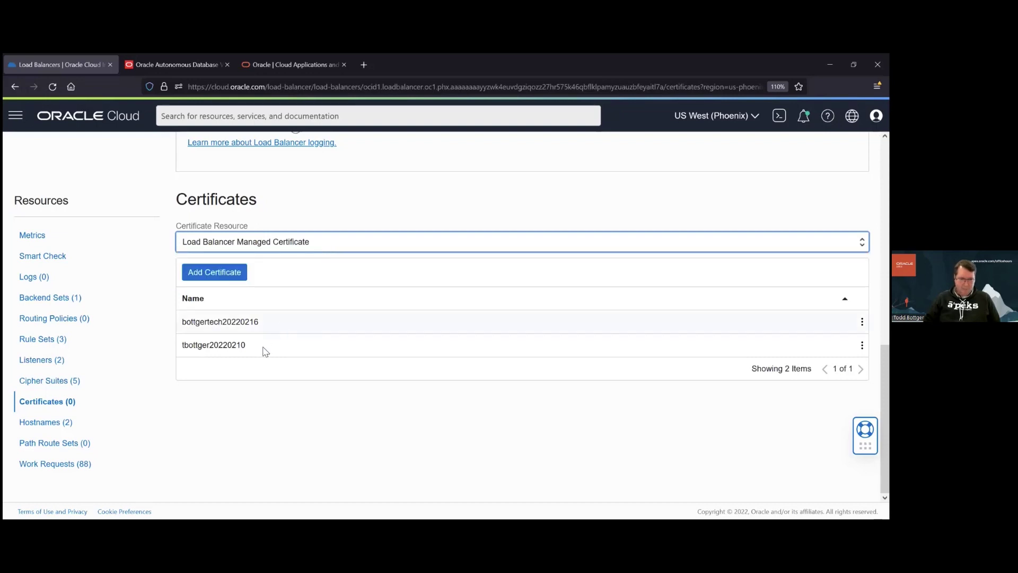
- Examine the names of the two load balancer managed certificates in the list
left_click_drag(252, 349, 181, 348)
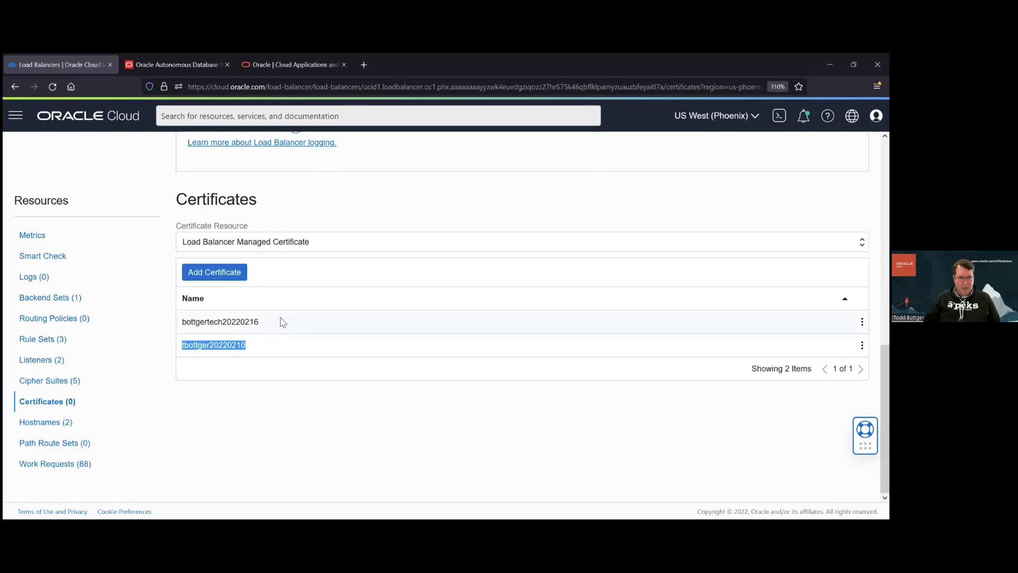
left_click_drag(281, 322, 166, 341)
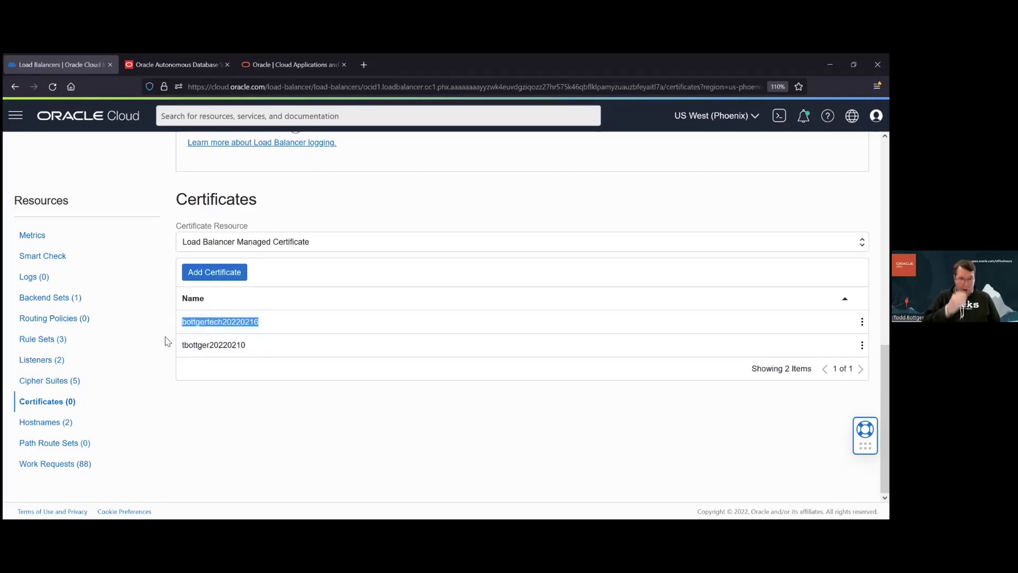
left_click(182, 413)
left_click_drag(259, 327, 196, 327)
left_click(197, 327)
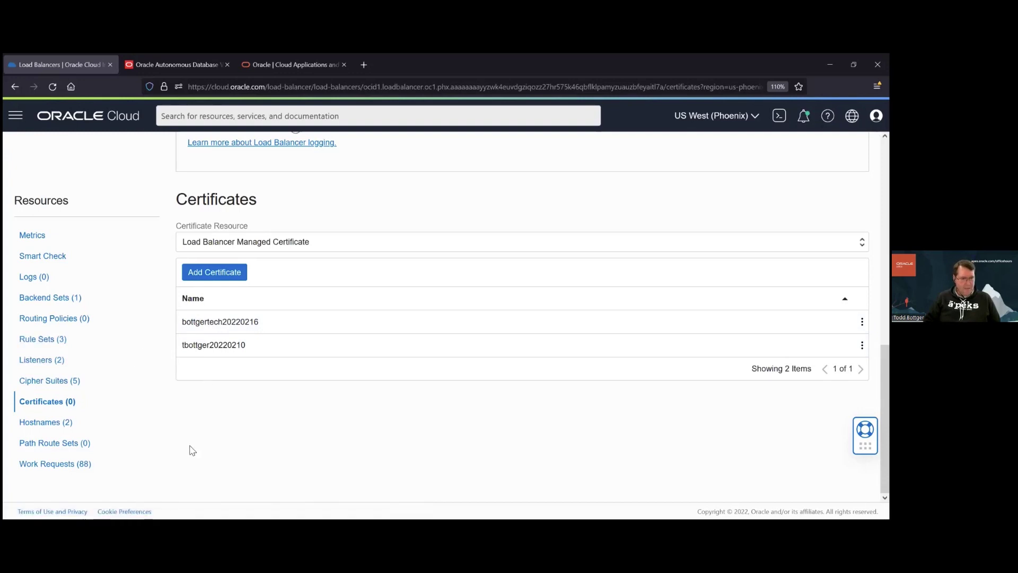
- Display the load balancer's listeners and examine the name of the second listener
left_click(42, 359)
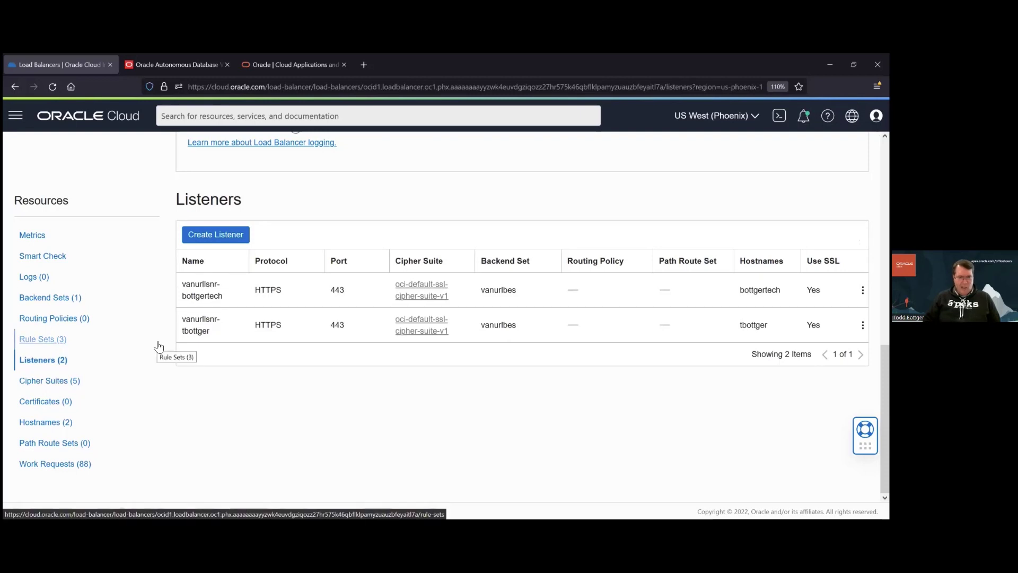
left_click_drag(184, 320, 216, 333)
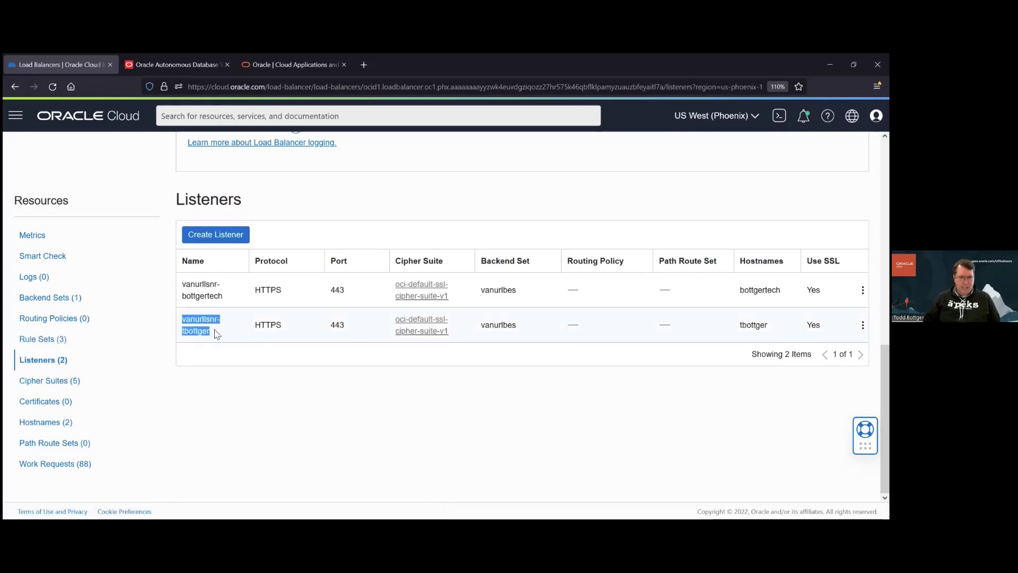
left_click(216, 333)
double_click(198, 331)
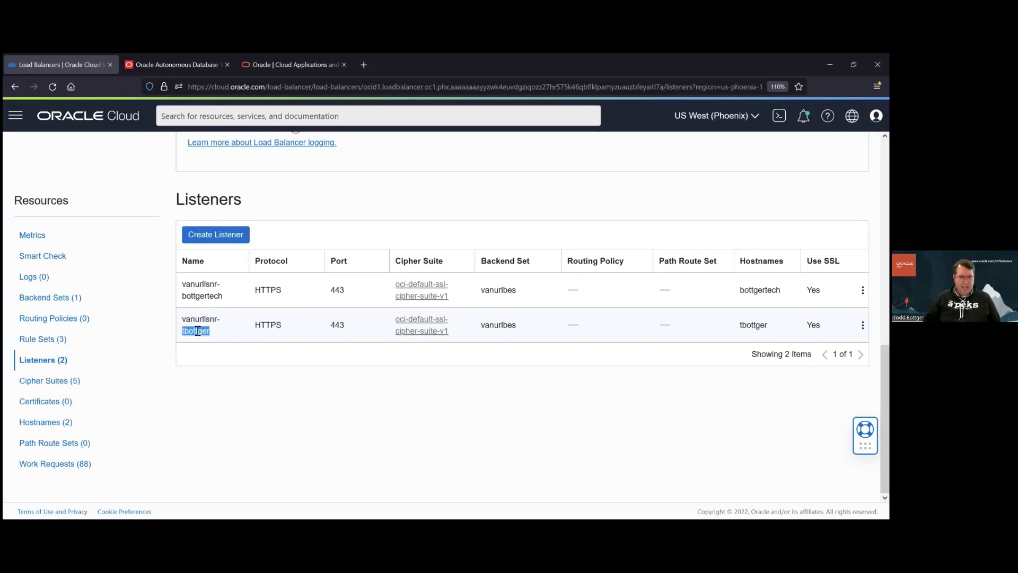
left_click(199, 332)
double_click(202, 332)
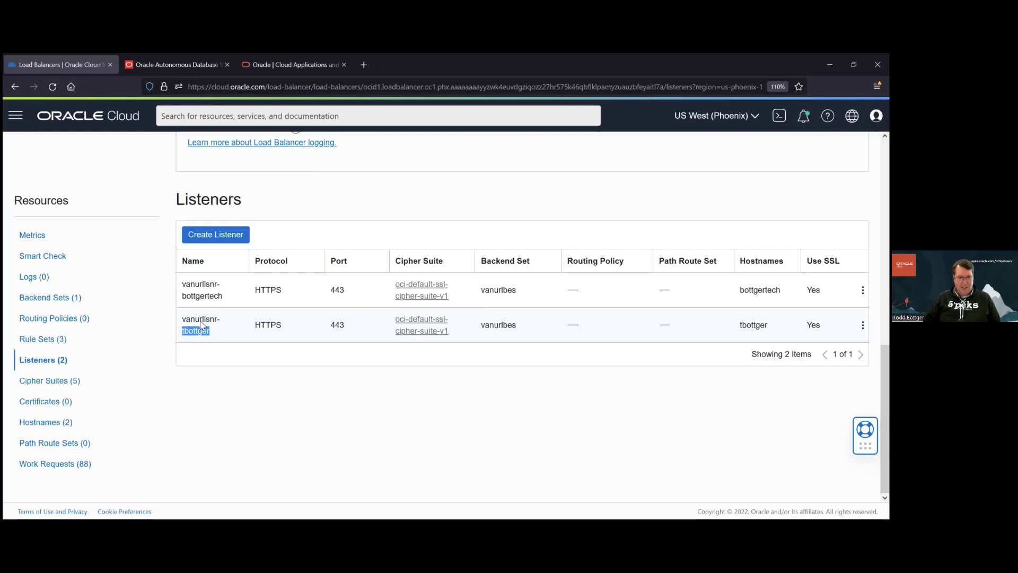
left_click_drag(184, 321, 220, 334)
left_click(348, 338)
- Open the second listener for editing and examine its protocol, port, certificate, hostname and backend set
left_click(862, 324)
left_click(832, 320)
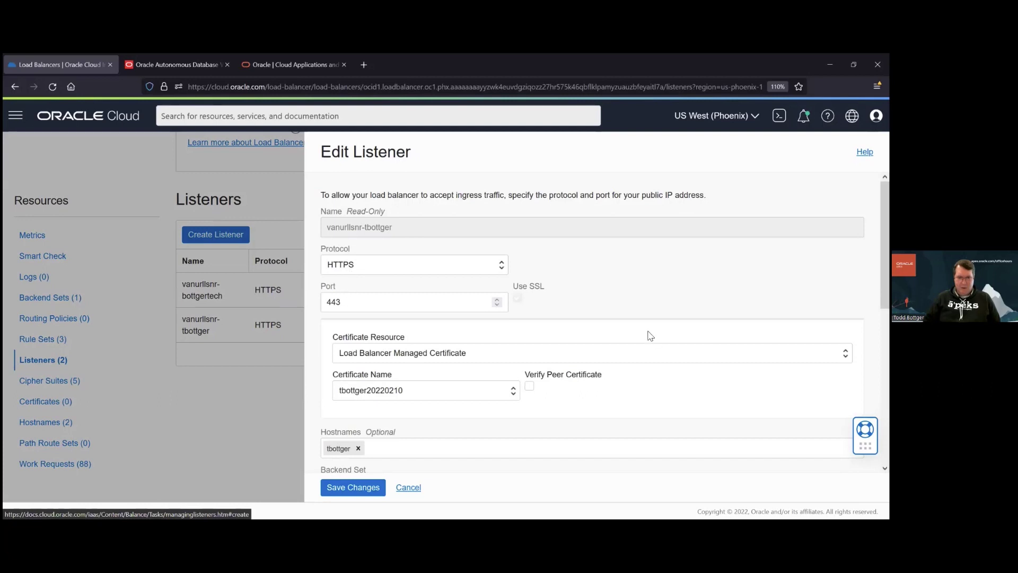
scroll(631, 340, "down", 1)
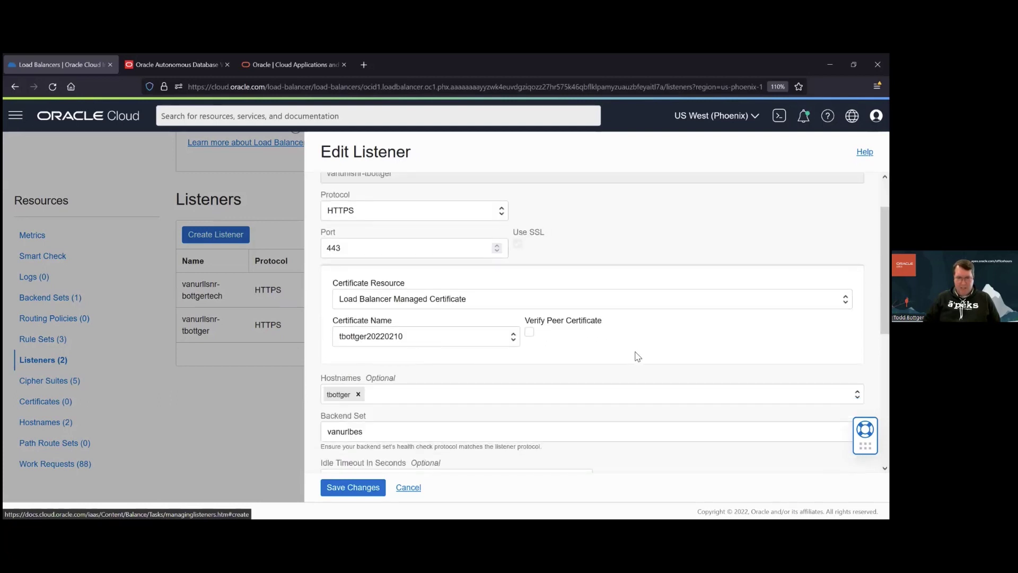
scroll(639, 355, "down", 2)
scroll(652, 353, "down", 1)
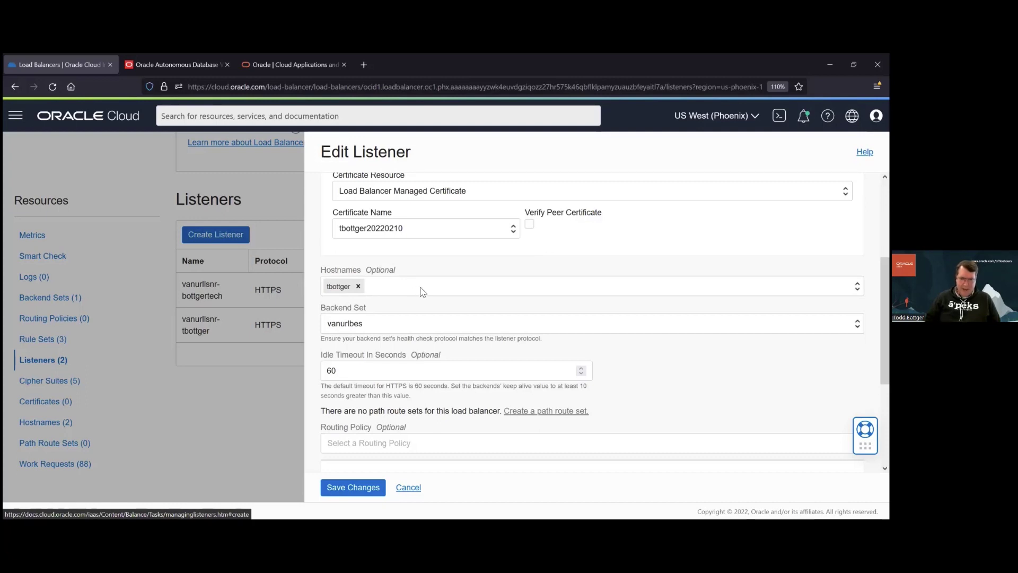
- Examine the rule set assigned to the second listener and leave its edit form without saving
scroll(399, 407, "down", 3)
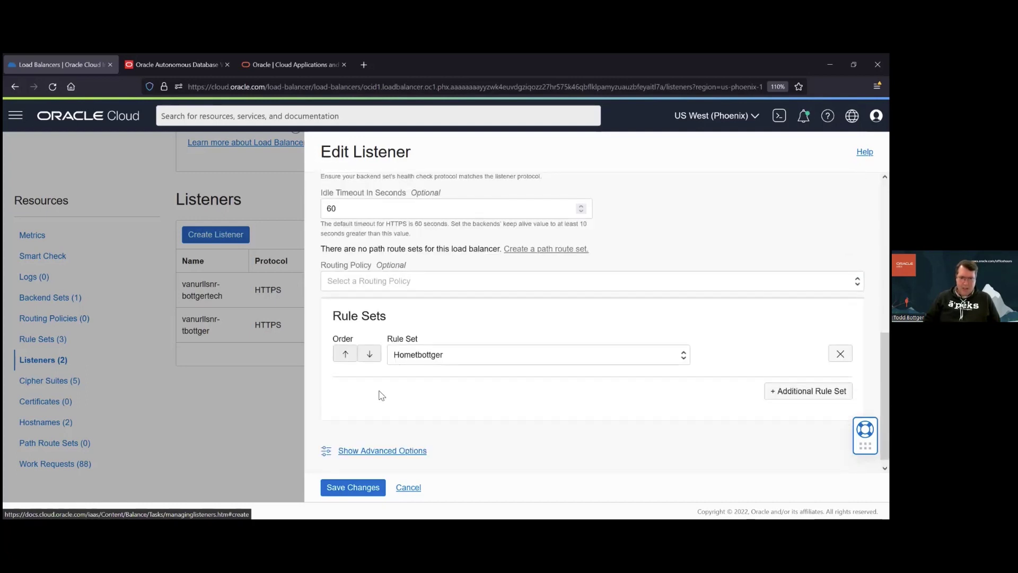
left_click_drag(349, 317, 373, 317)
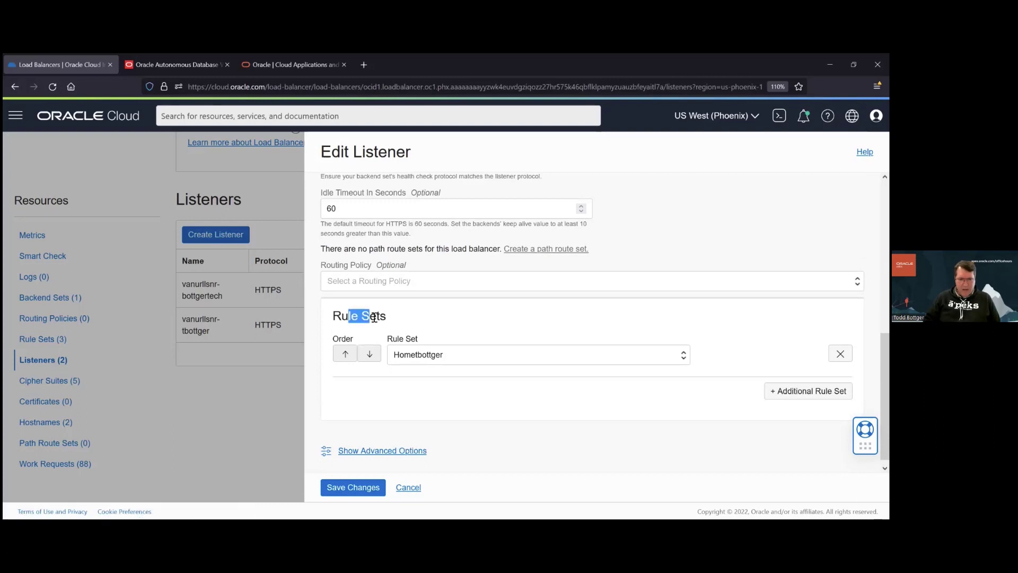
left_click(374, 317)
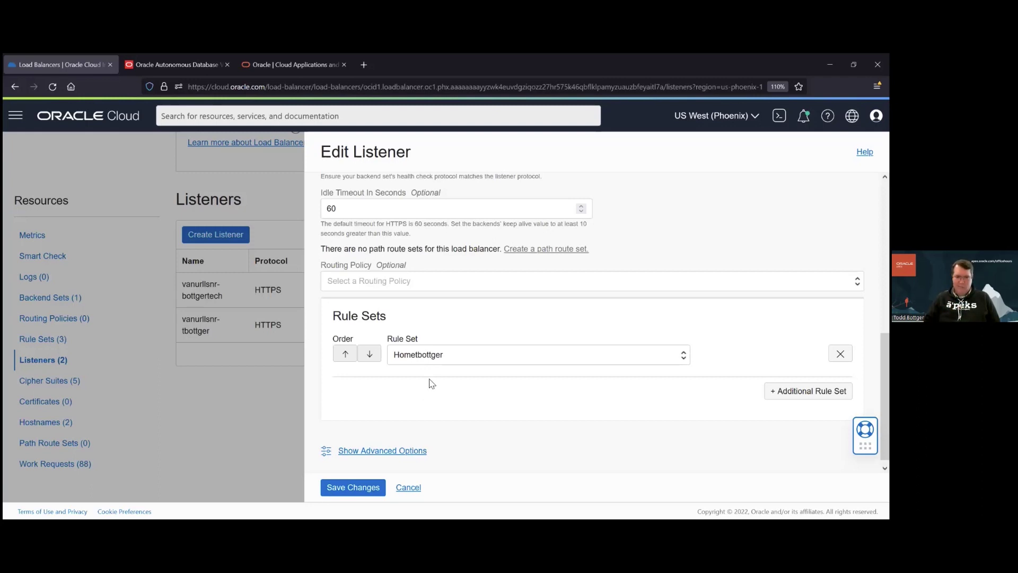
left_click(408, 488)
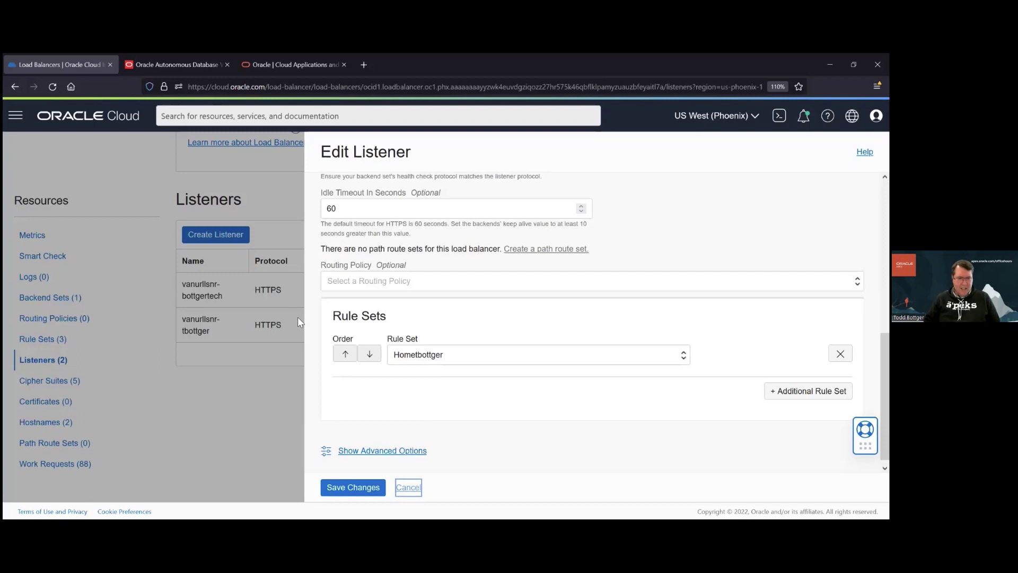
- Open the first listener for editing, examine its certificate, hostname, backend set and rule set, and leave without saving
left_click(863, 290)
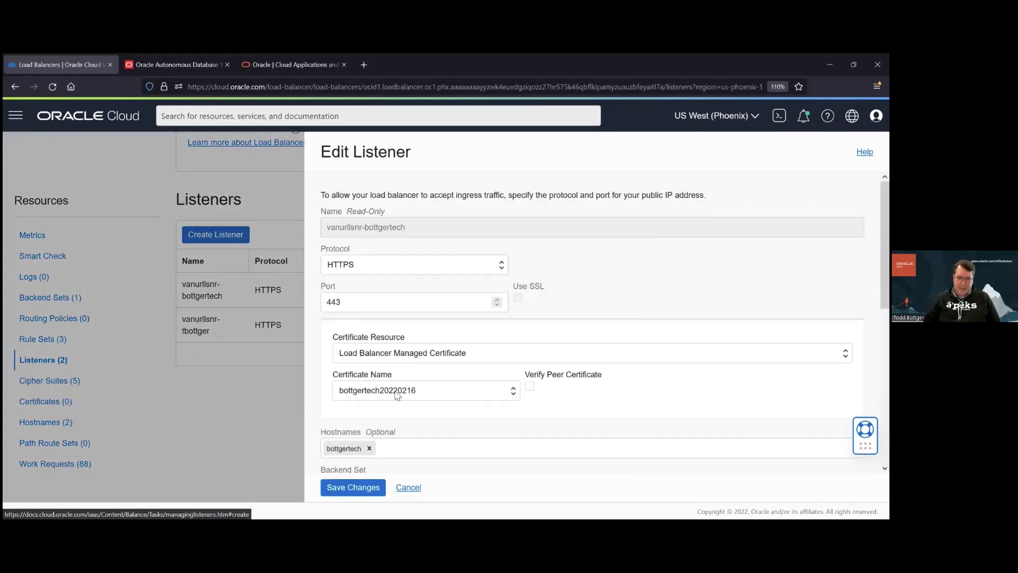
scroll(454, 423, "down", 2)
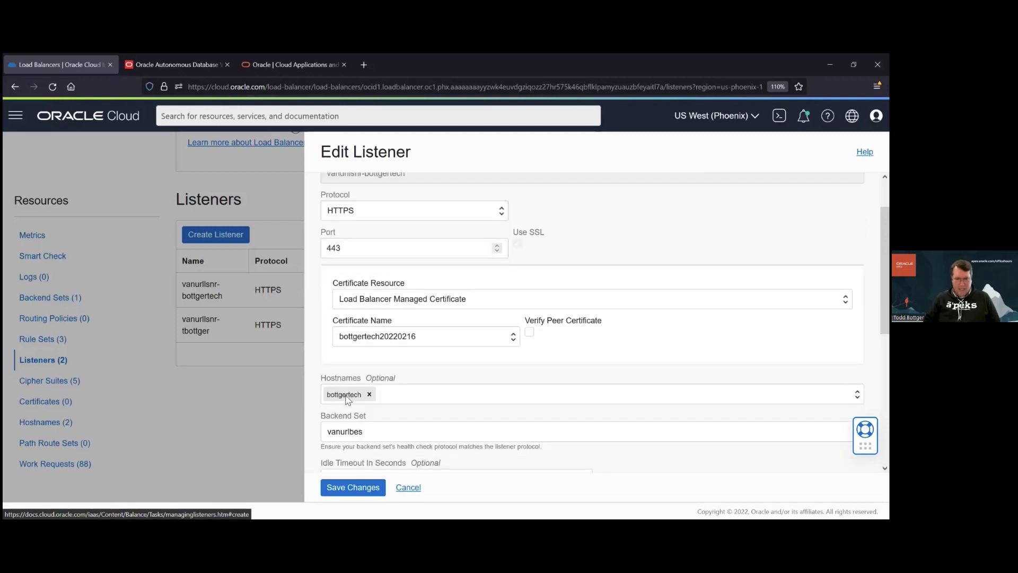
scroll(428, 399, "down", 3)
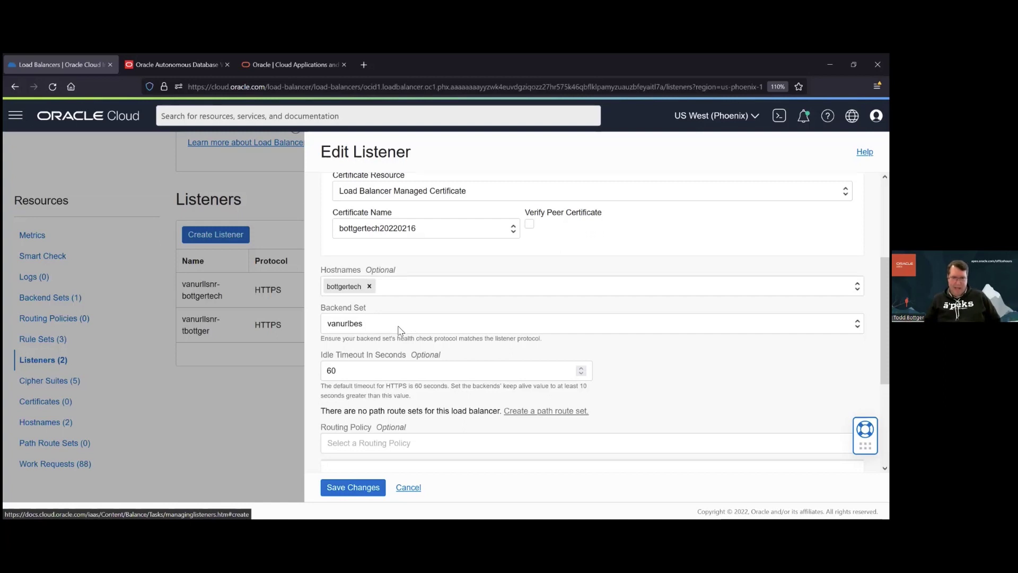
scroll(401, 334, "down", 3)
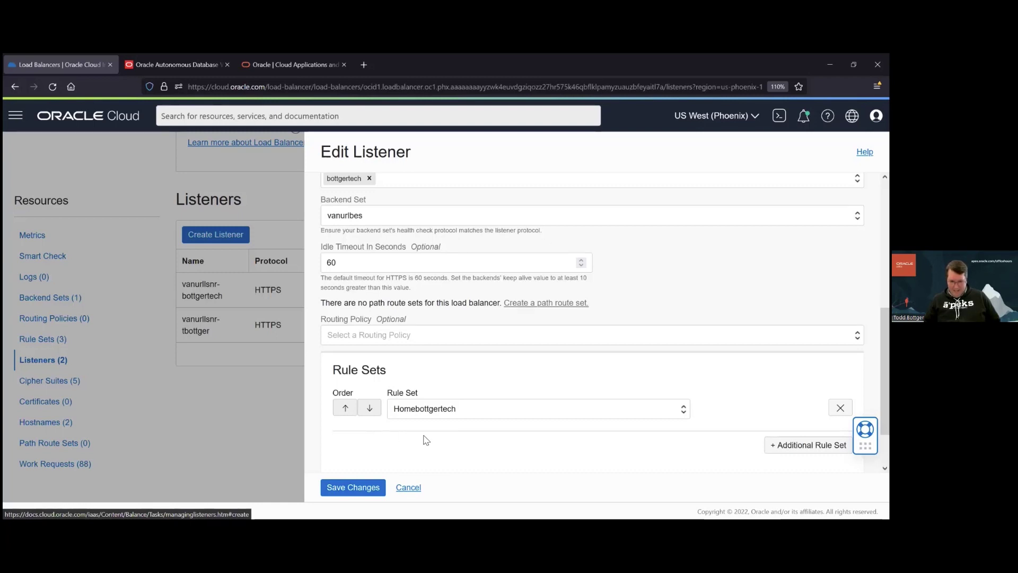
left_click(409, 487)
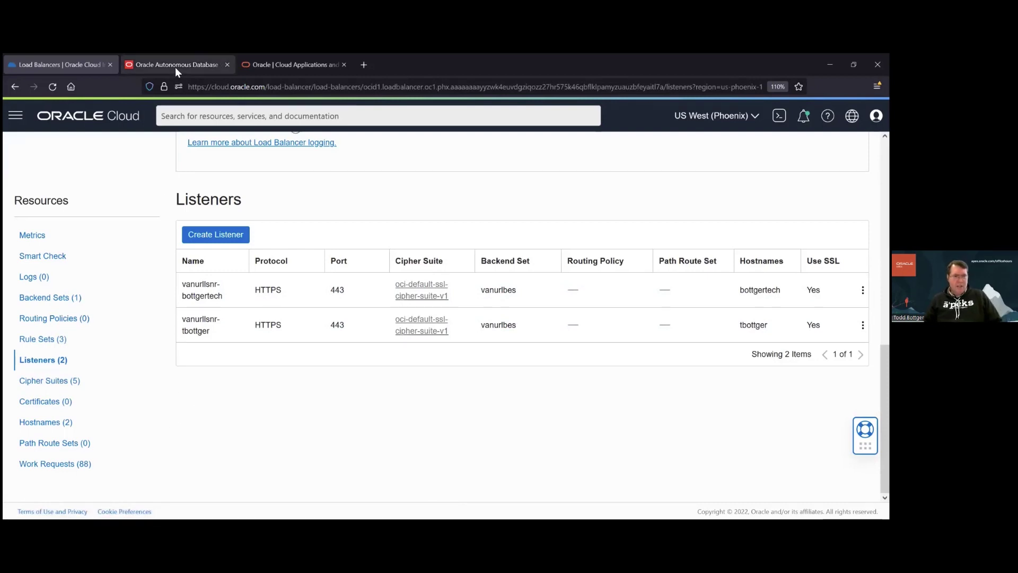
left_click(298, 66)
left_click(301, 88)
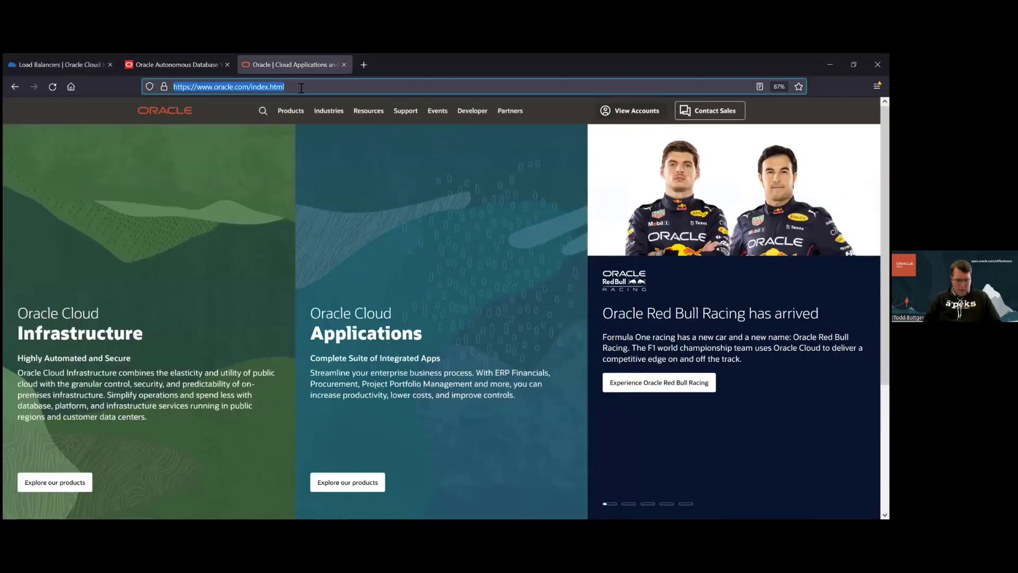
type("https")
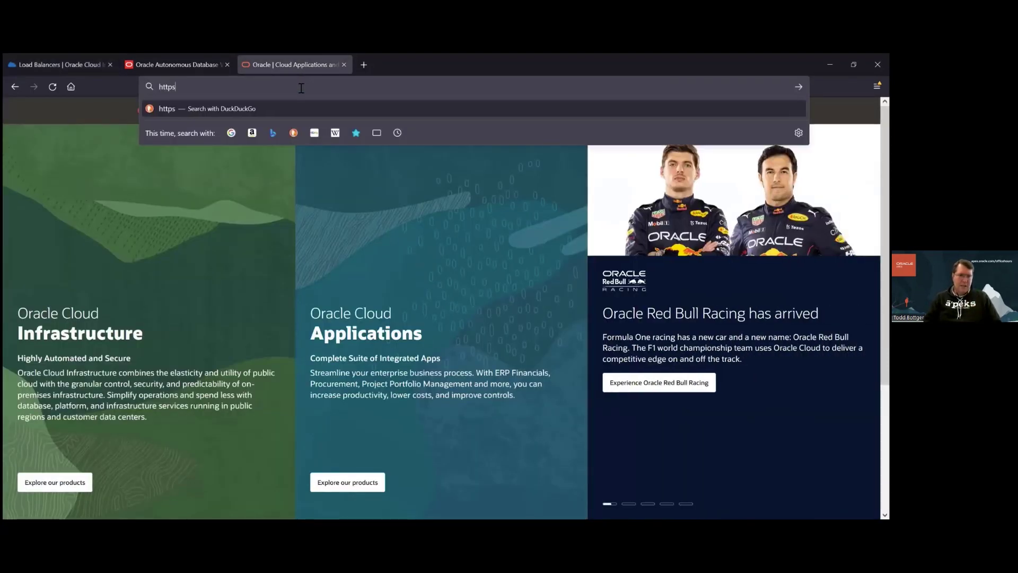
type("://tbottger.com")
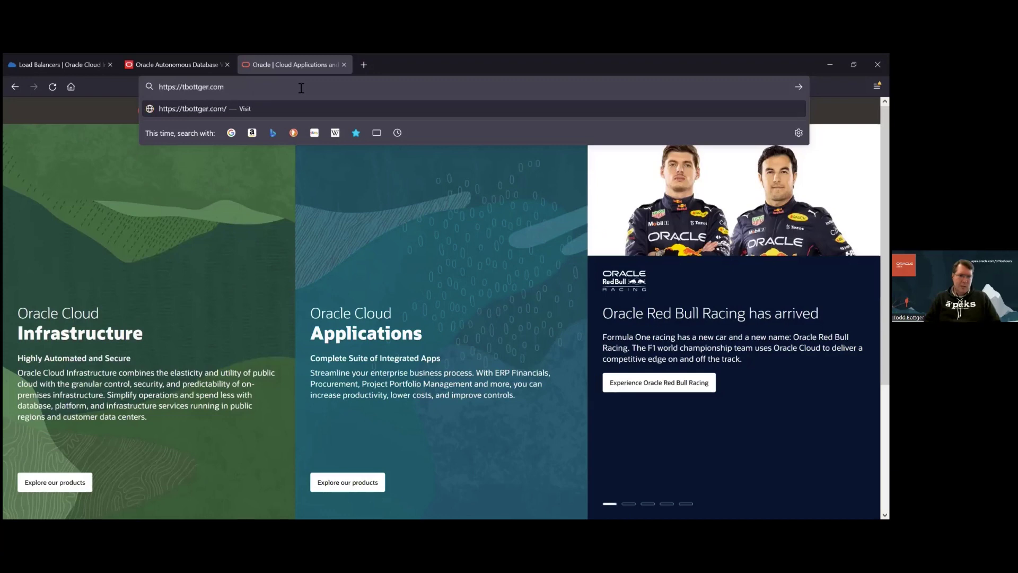
key("Return")
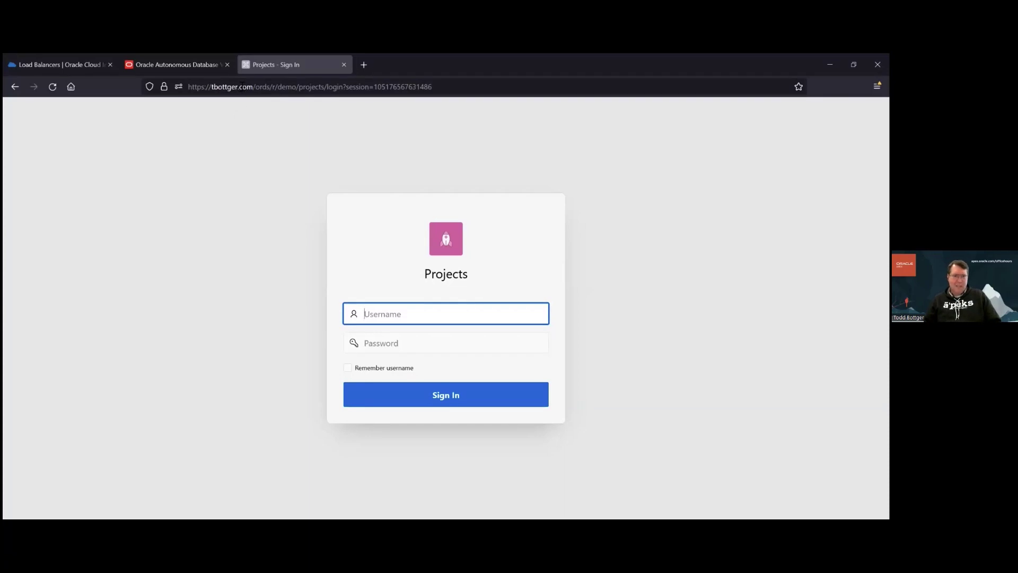
left_click(215, 88)
left_click(215, 88)
left_click_drag(214, 87, 475, 70)
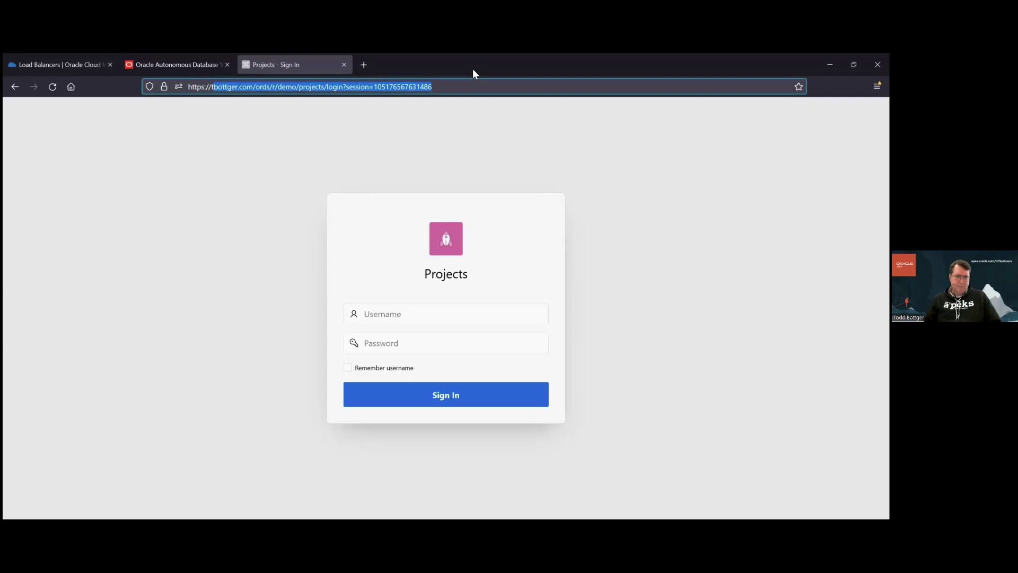
key("BackSpace")
key("BackSpace")
type("bottger")
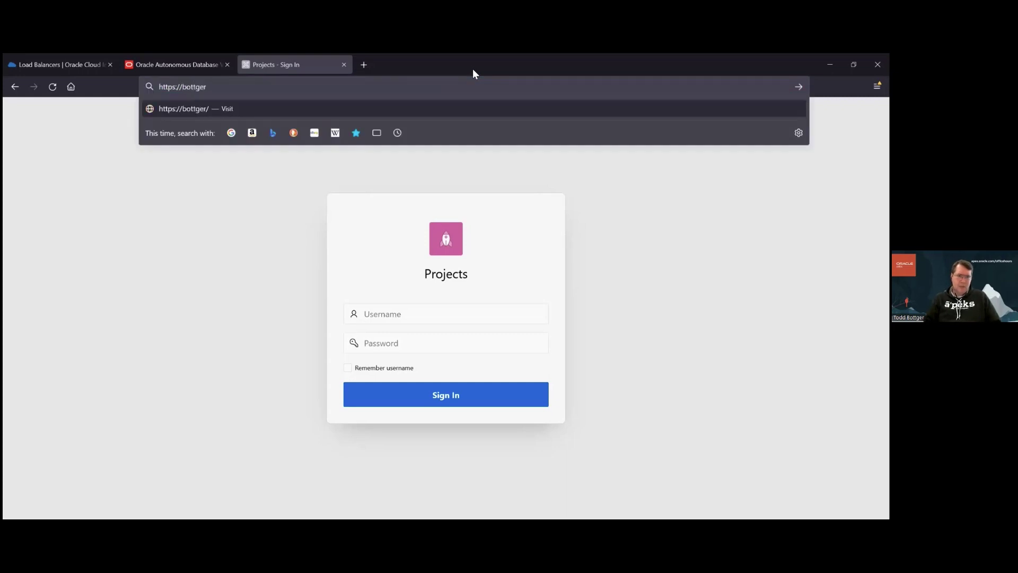
type("tech.com")
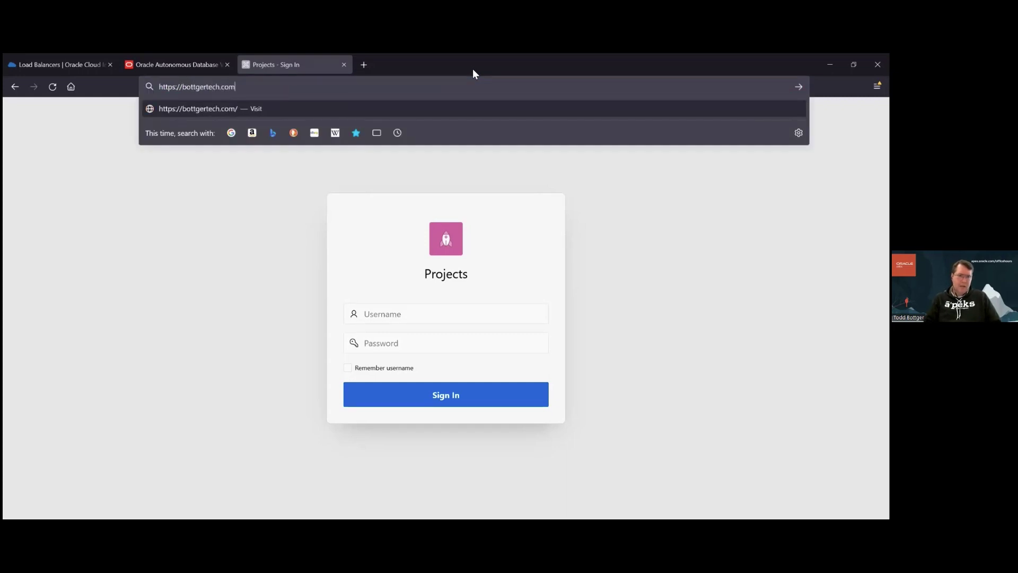
key("Return")
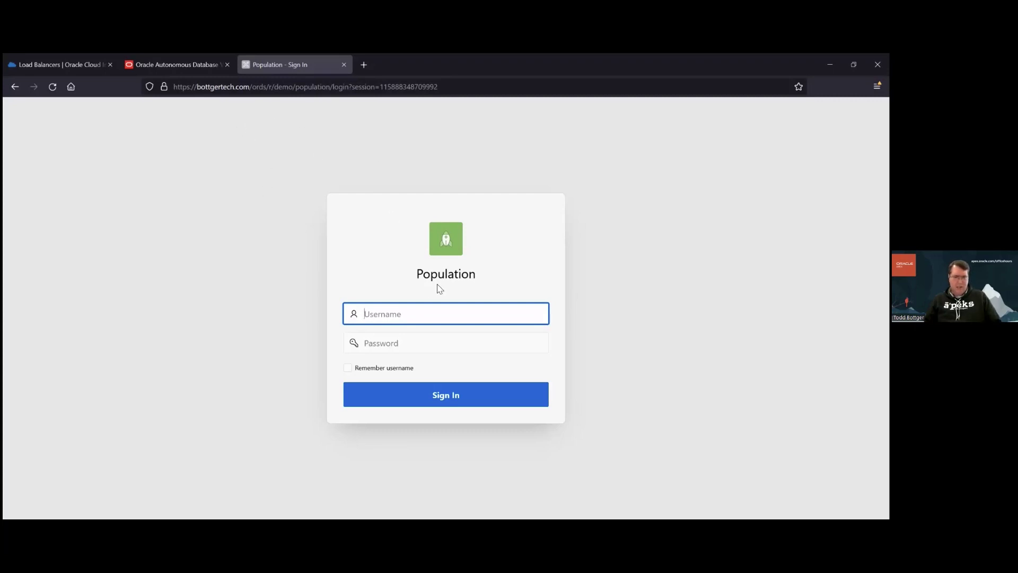
- Examine the application title on the sign-in page and the application part of the redirected URL
left_click(452, 276)
double_click(451, 276)
left_click(277, 272)
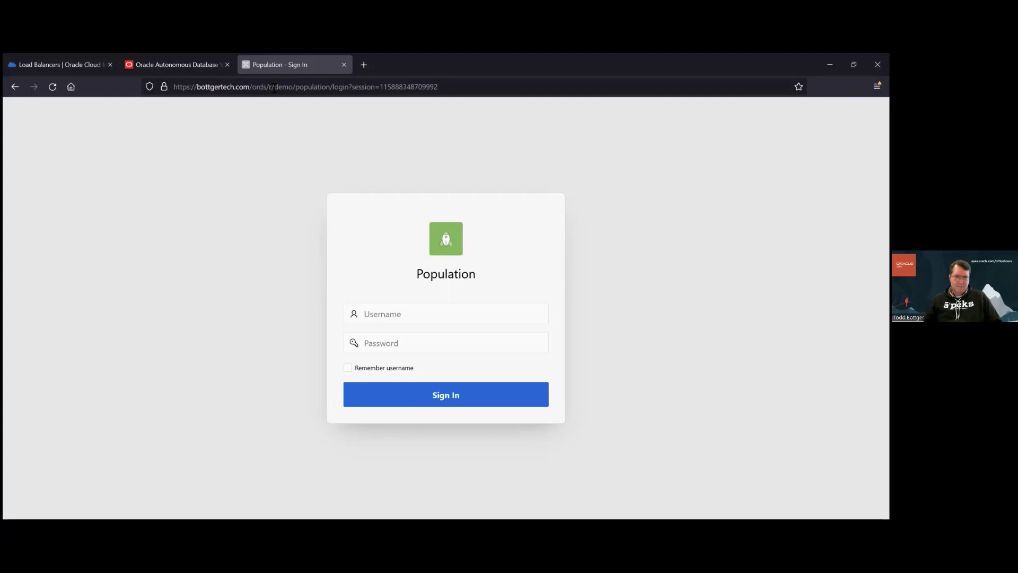
left_click(454, 85)
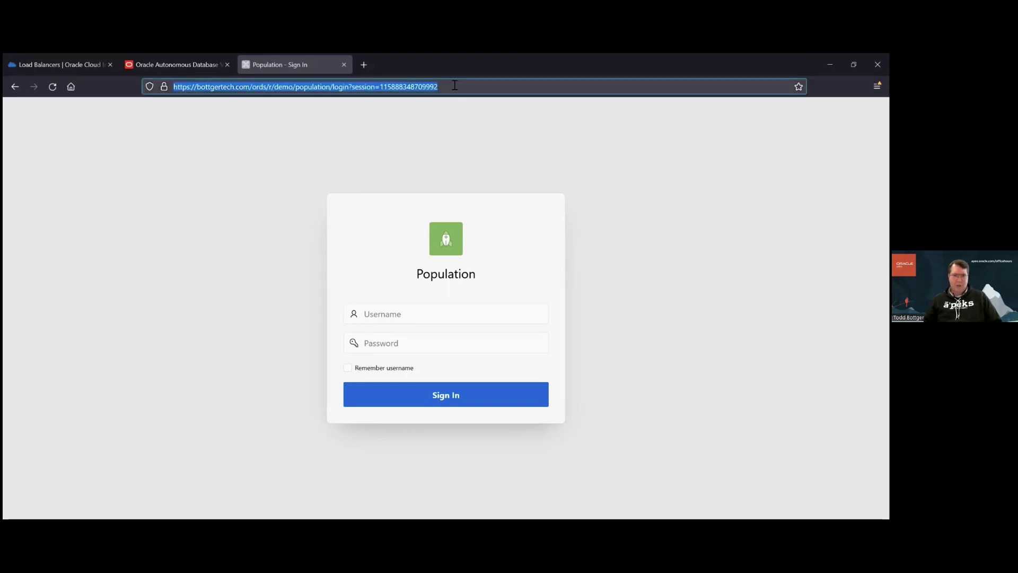
left_click(299, 87)
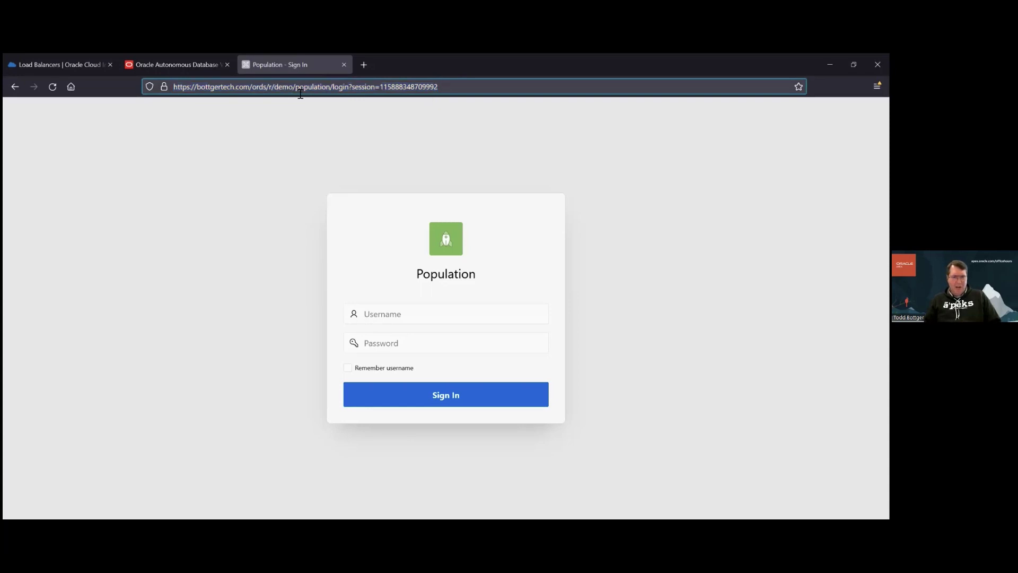
left_click_drag(297, 91, 466, 90)
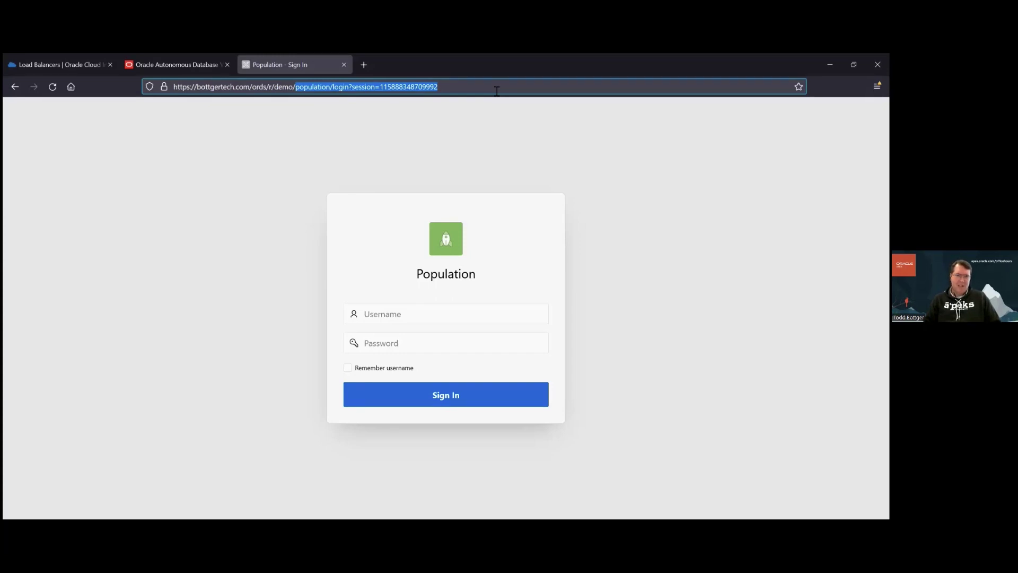
type("projects")
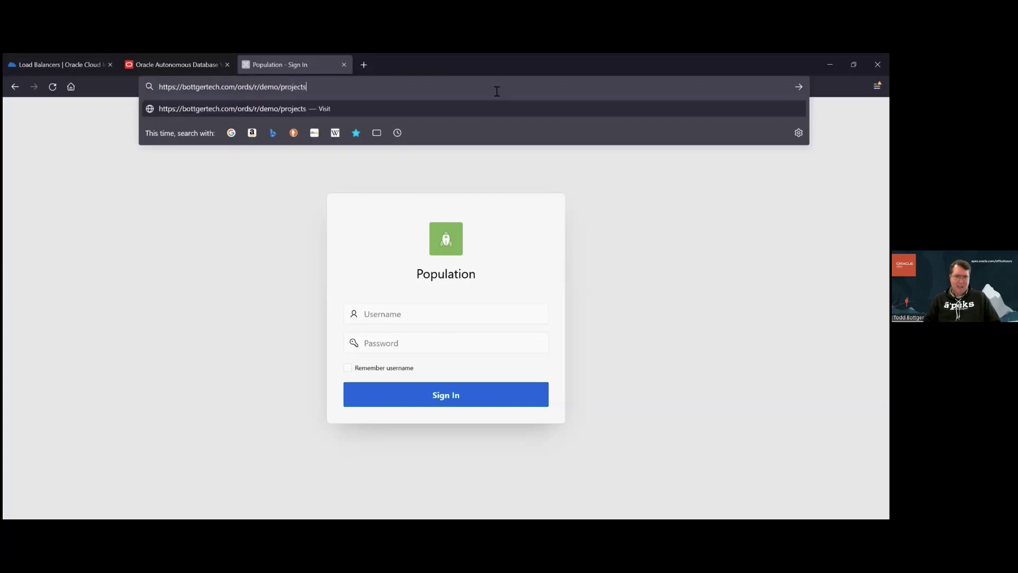
key("Return")
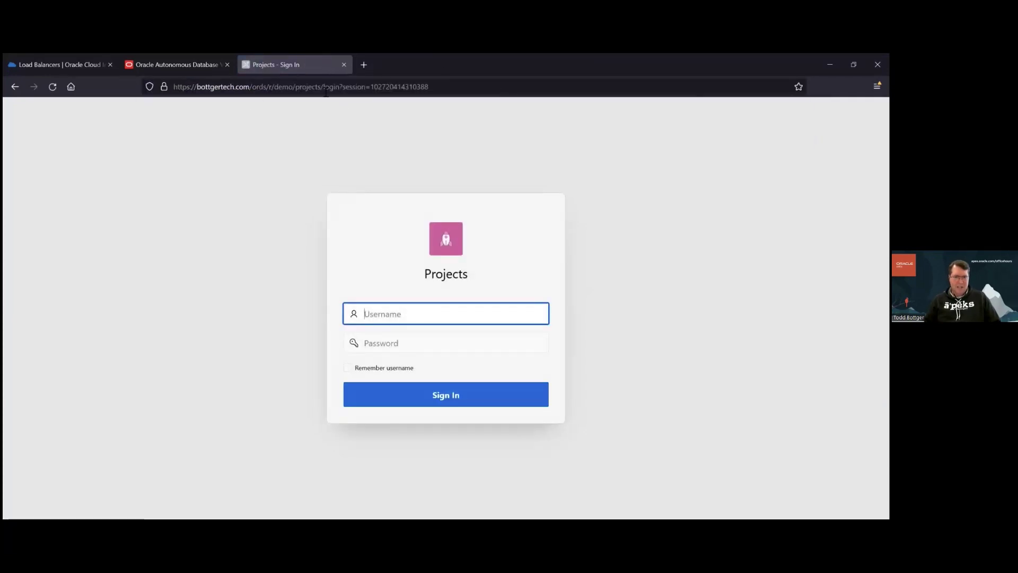
- Examine the domain and the application path in the Projects sign-in page's URL
left_click_drag(196, 87, 249, 86)
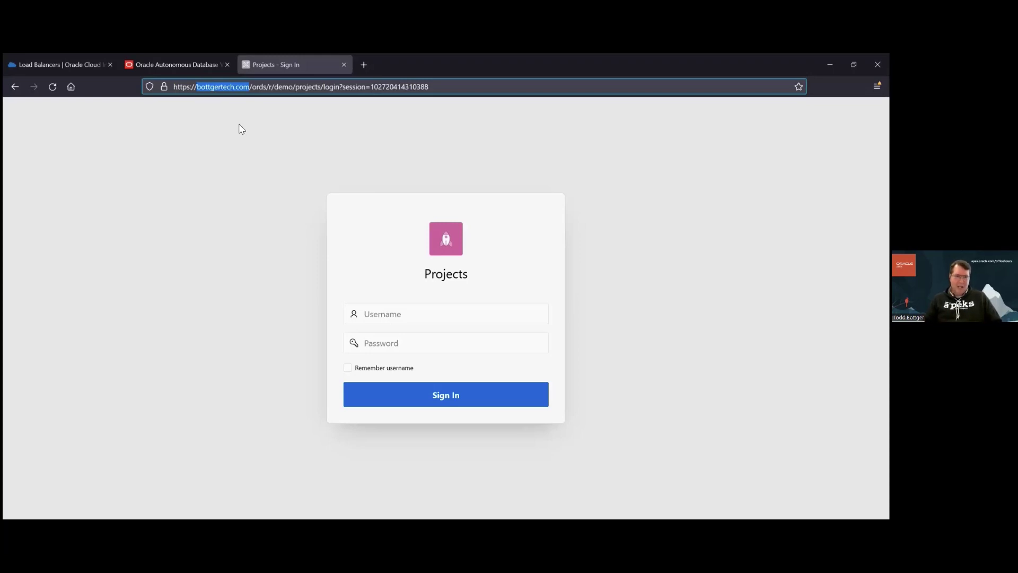
left_click(263, 86)
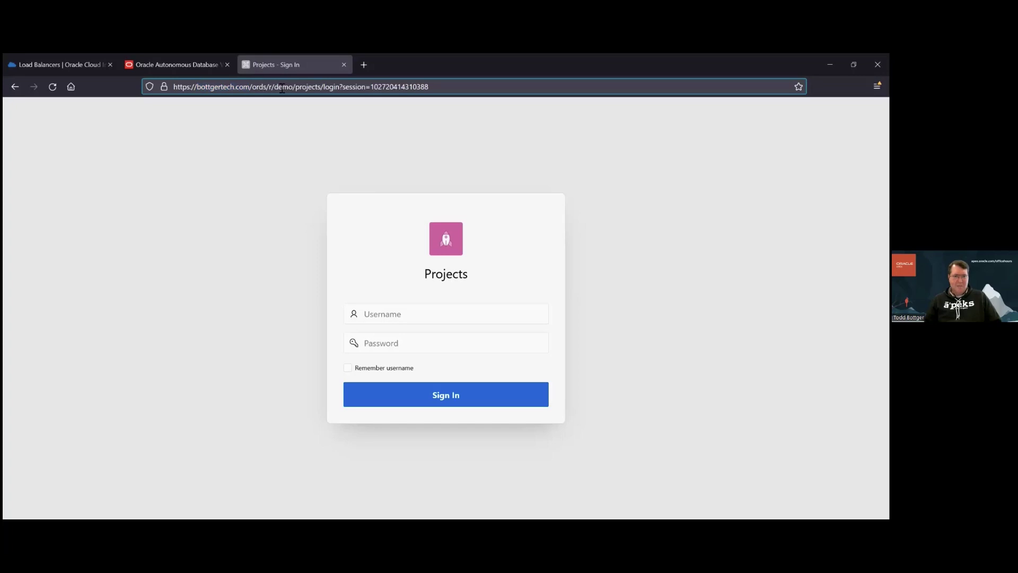
left_click_drag(293, 87, 446, 87)
left_click(442, 86)
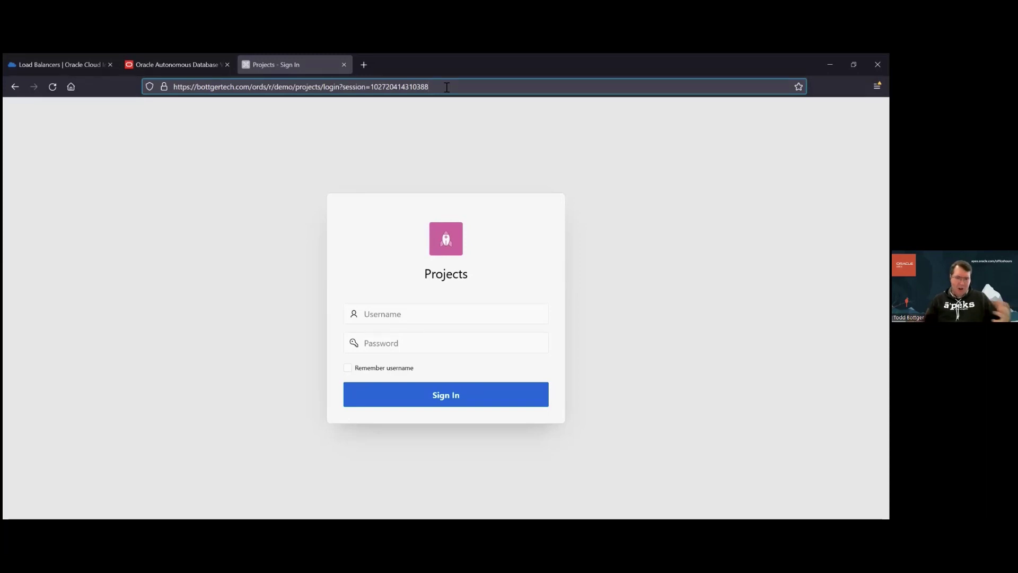
key("ctrl+Left")
key("ctrl+Left")
key("ctrl+Left")
key("ctrl+Left")
key("ctrl+shift+Right")
key("ctrl+shift+Right")
key("ctrl+shift+Right")
key("ctrl+shift+Right")
key("Left")
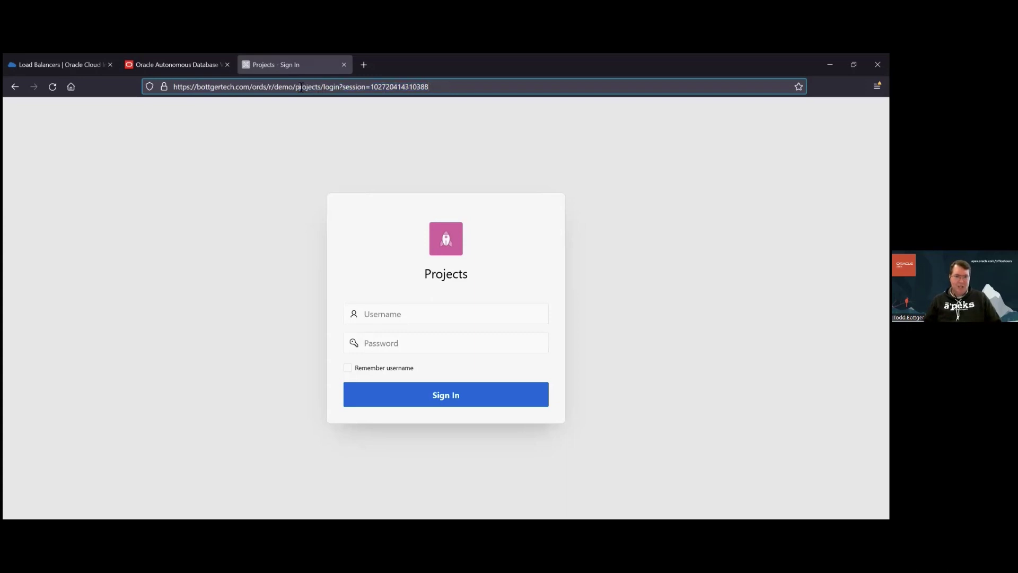
key("shift+End")
left_click_drag(298, 88, 440, 84)
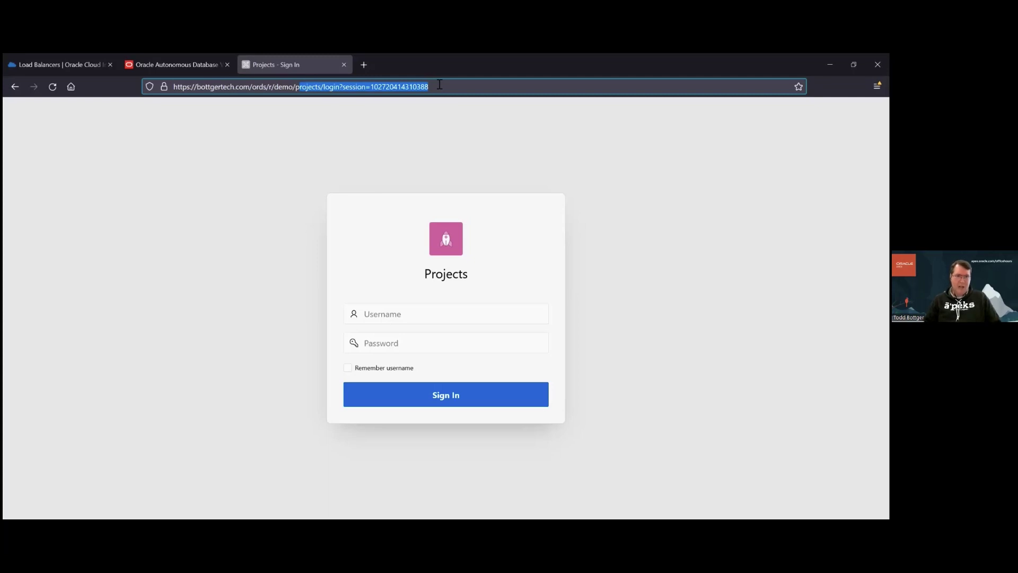
left_click(298, 87)
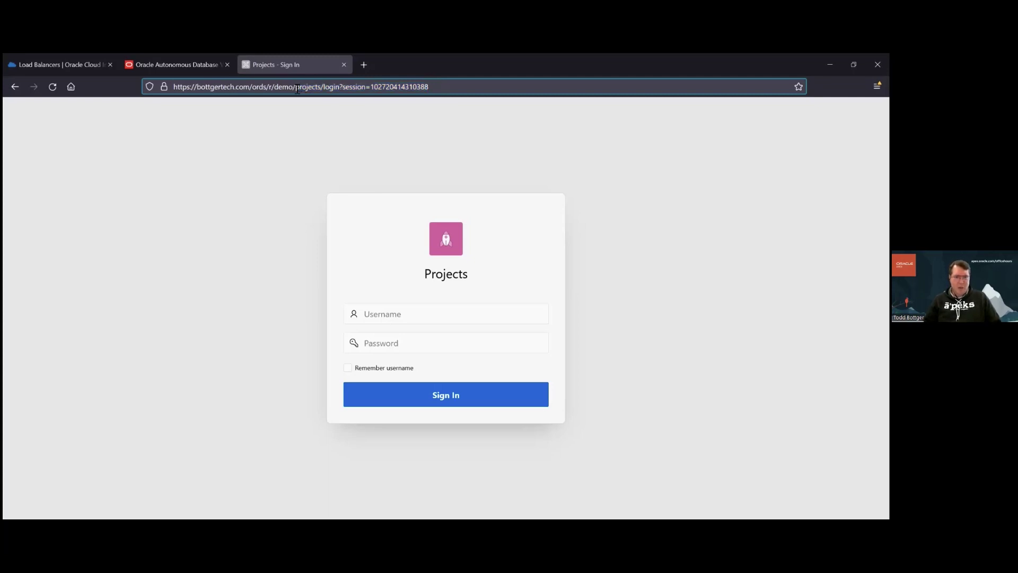
left_click_drag(298, 87, 452, 87)
left_click(452, 86)
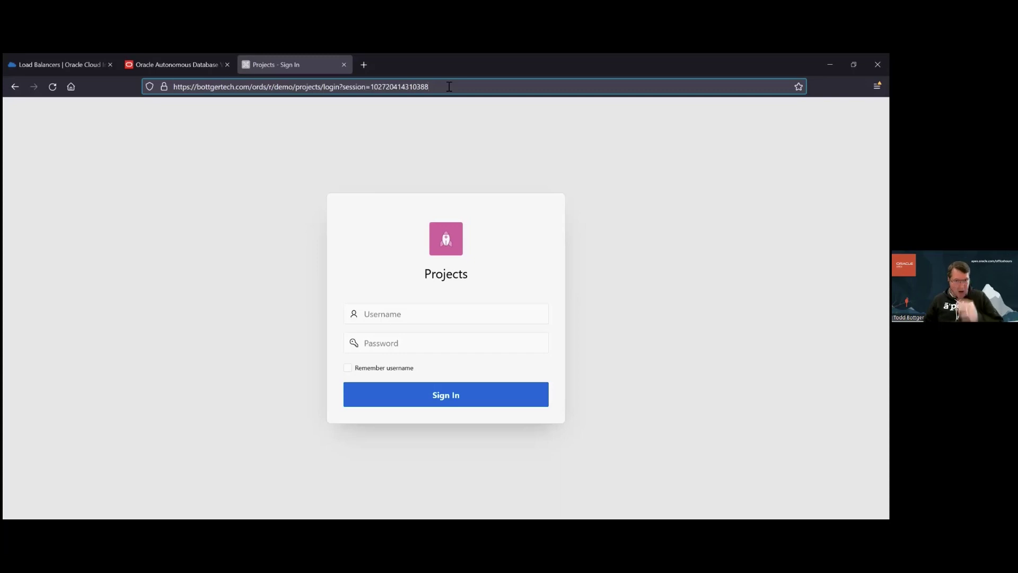
key("alt+Tab")
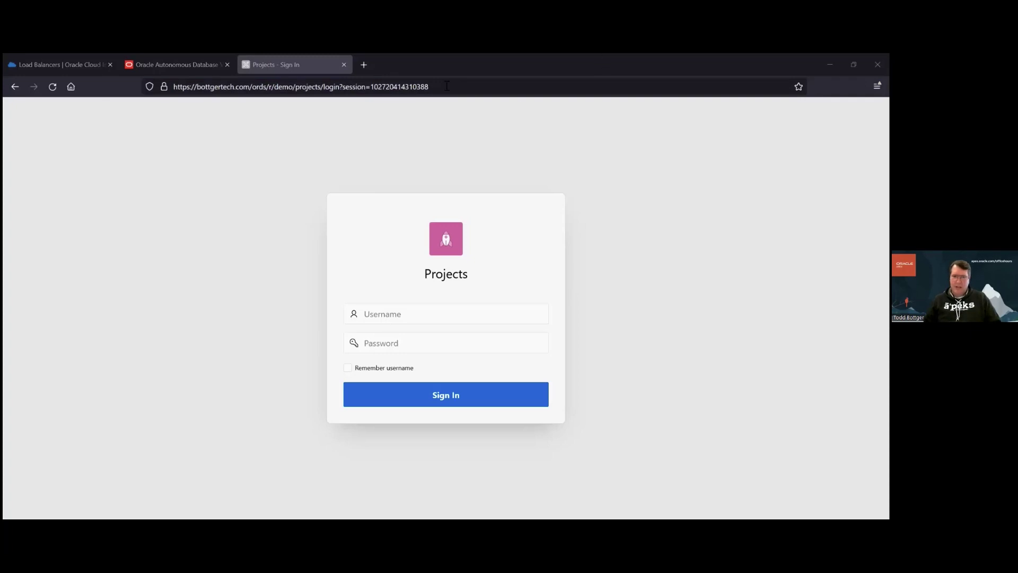
left_click(237, 89)
type("https://tbottger.com/ords/f?p=4550")
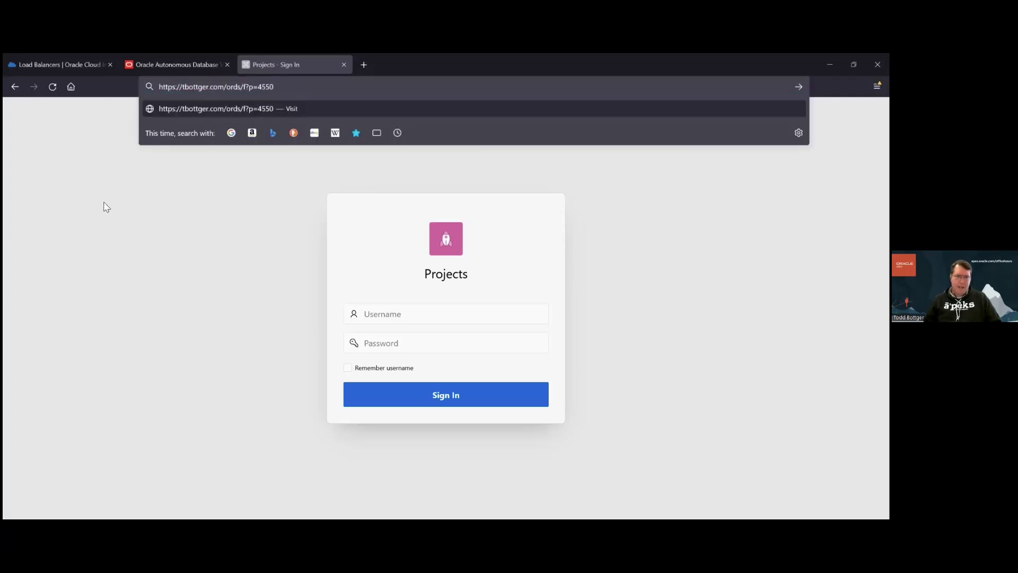
key("Return")
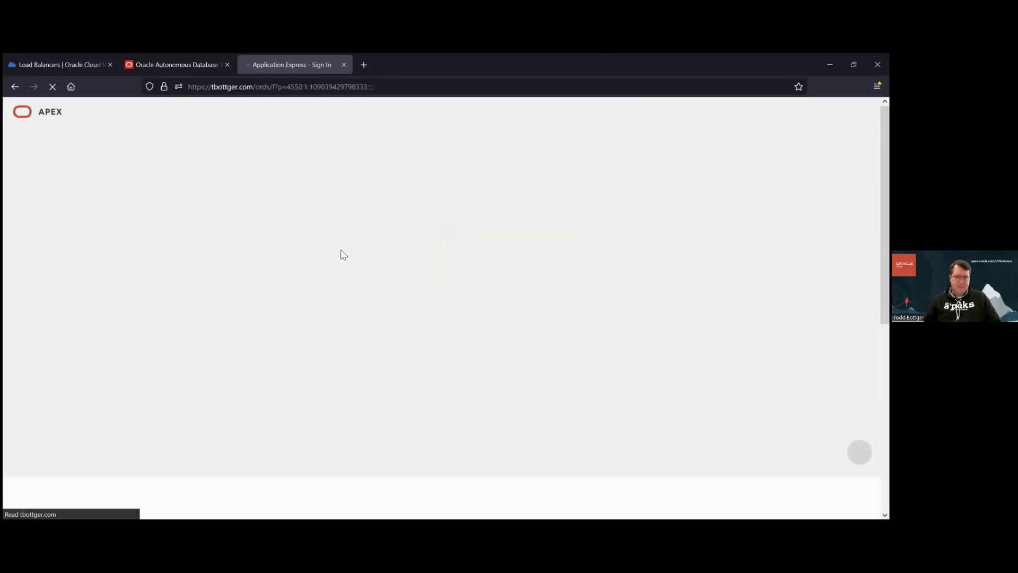
- Sign in to the demo workspace with username demo and the account password
left_click(383, 254)
type("de o")
key("Tab")
key("shift+Tab")
type("demo")
key("Tab")
type("demo")
key("Tab")
type("**********")
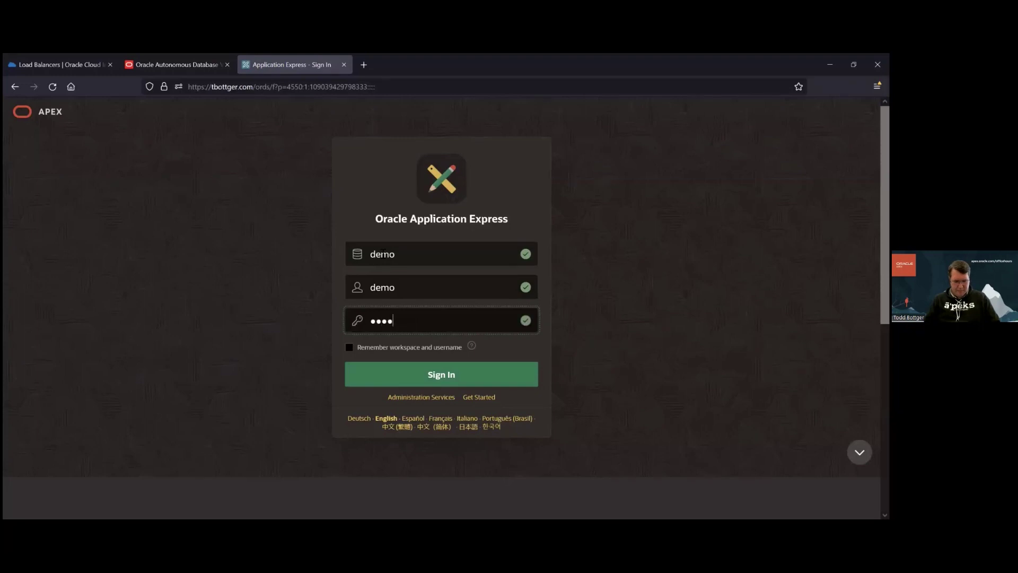
type("**")
key("Return")
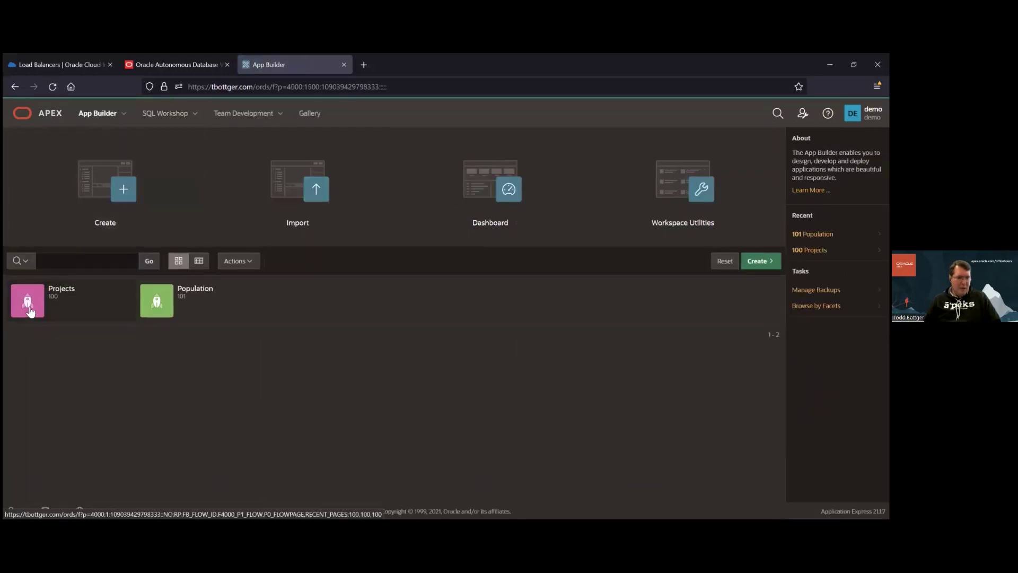
- Open the Projects application's security attributes and go to its database session initialization code
left_click(28, 308)
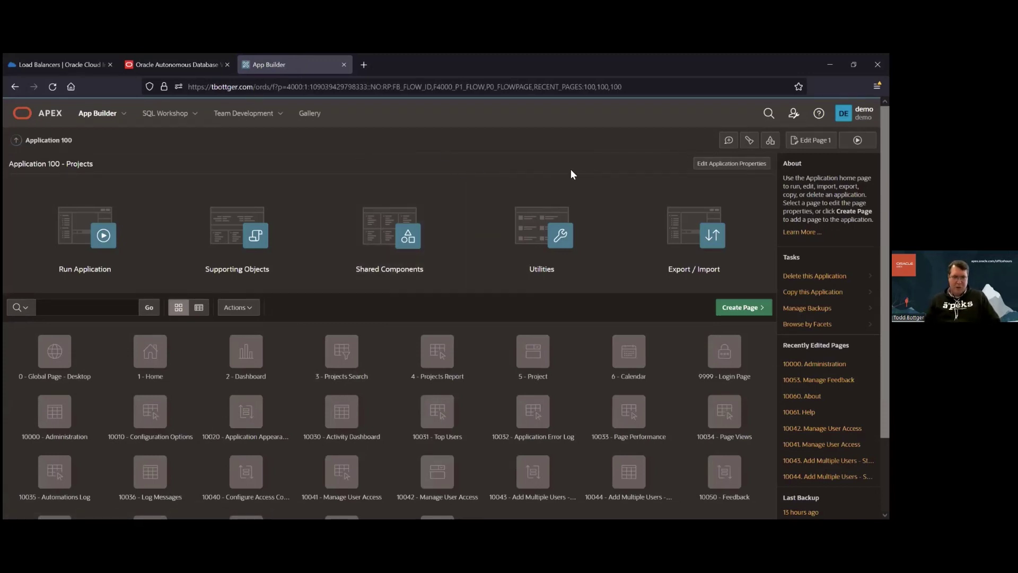
left_click(735, 164)
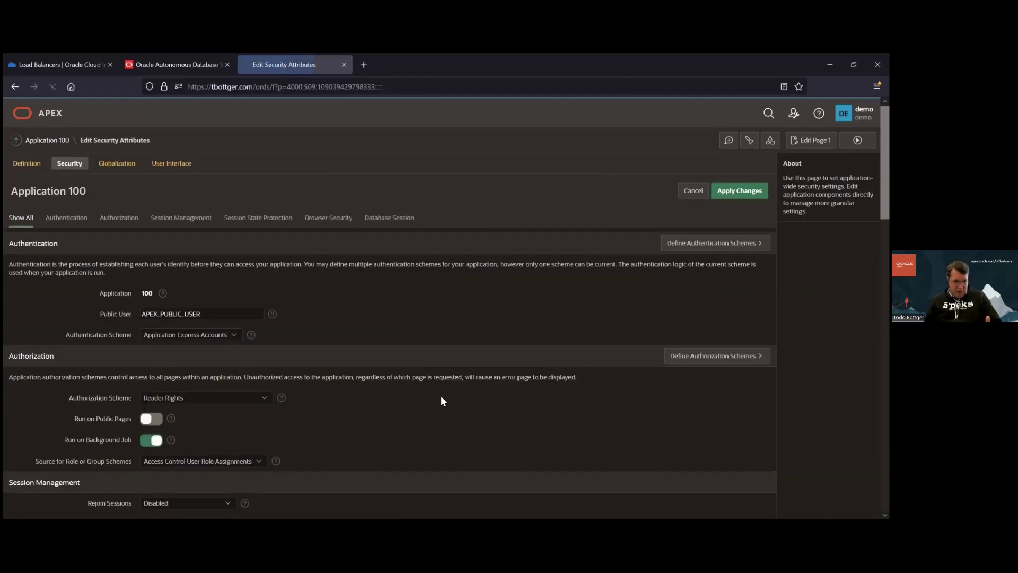
scroll(432, 393, "down", 10)
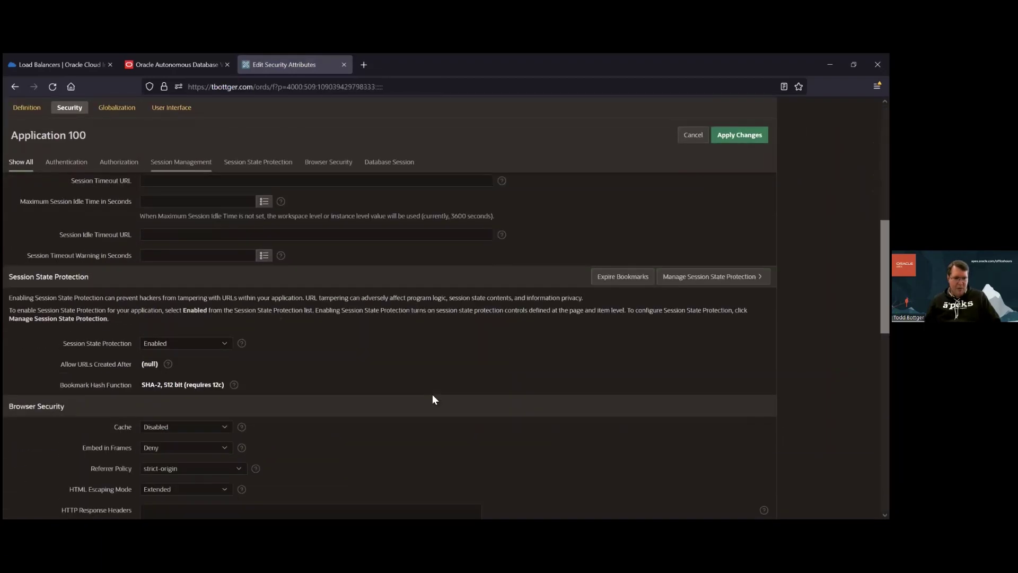
scroll(123, 459, "down", 2)
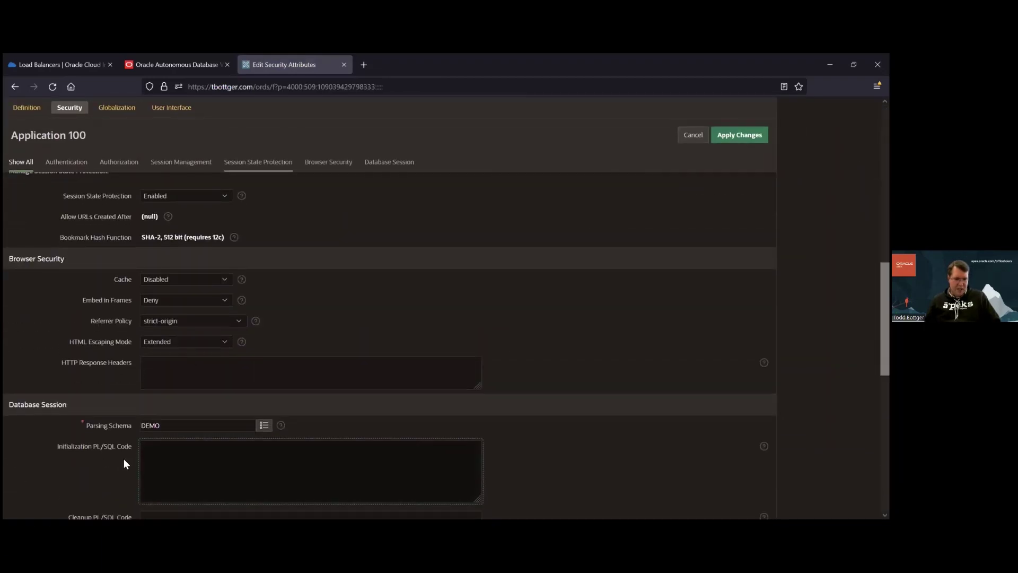
left_click(71, 396)
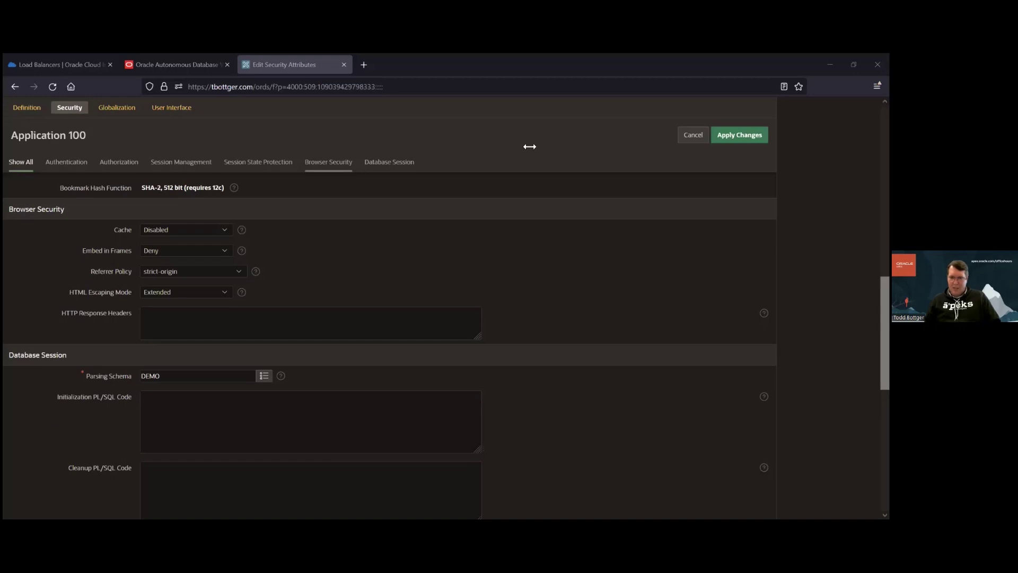
- Paste initialization PL/SQL code into Projects that redirects any host other than 'tbottger.com:443' to '/ords/blocked'
left_click(296, 414)
key("ctrl+v")
scroll(308, 421, "up", 2)
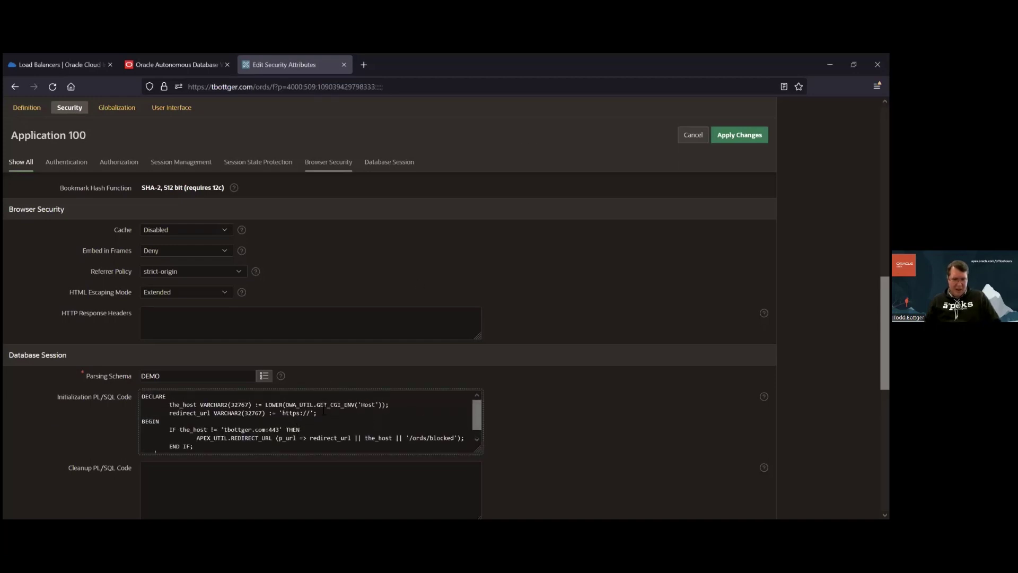
- Examine the pasted code's Host lookup, host comparison, APEX_UTIL.REDIRECT_URL call and '/ords/blocked' target
left_click_drag(285, 404, 381, 402)
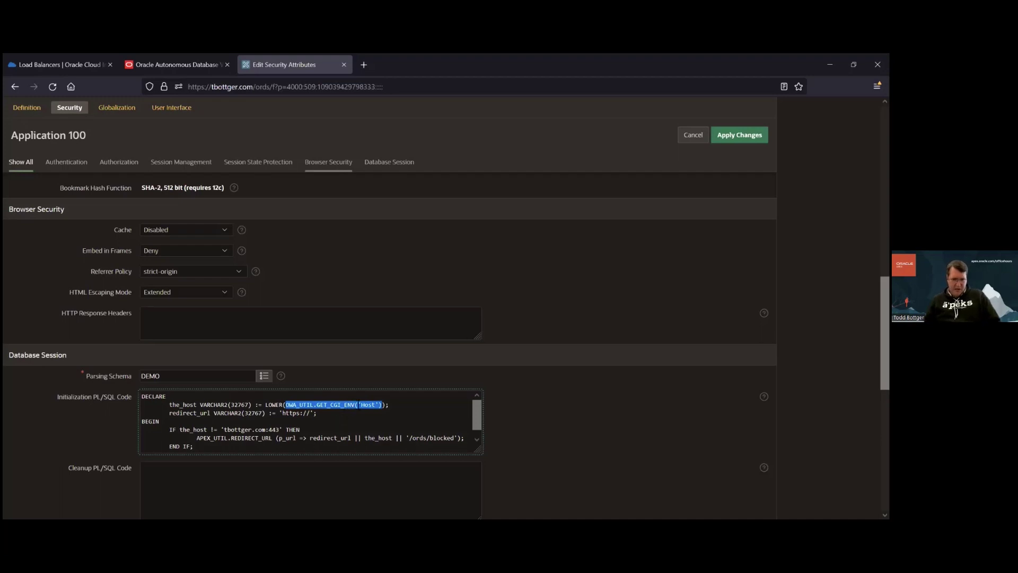
left_click(359, 405)
left_click_drag(285, 405, 382, 404)
scroll(183, 423, "down", 1)
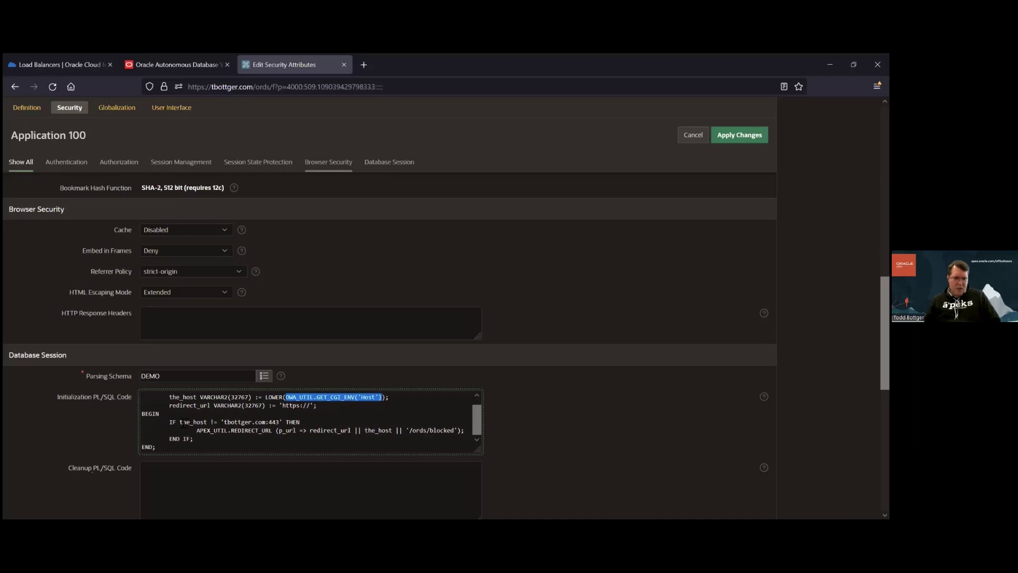
left_click_drag(180, 423, 283, 420)
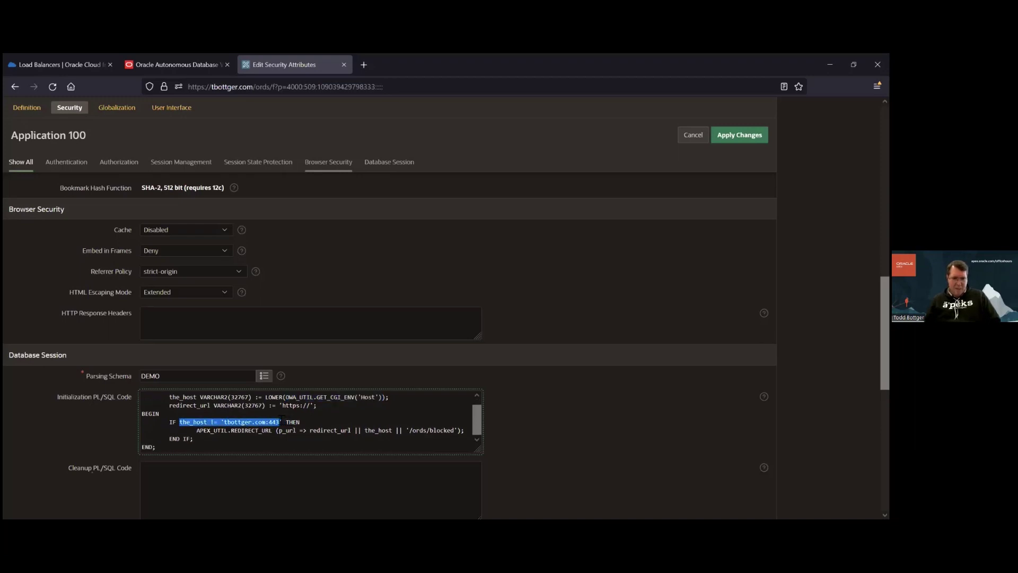
left_click(282, 420)
left_click_drag(197, 430, 272, 430)
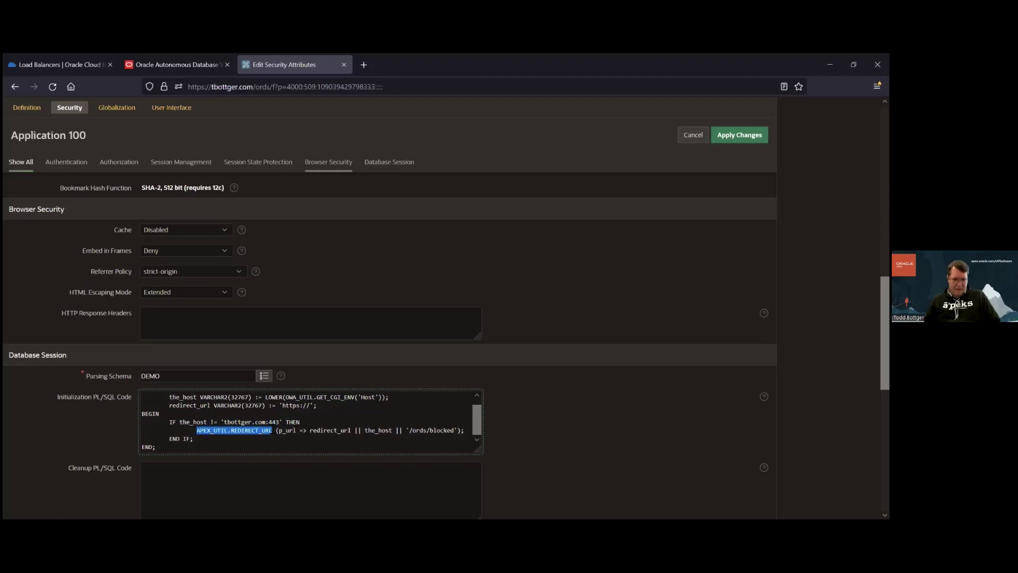
double_click(252, 430)
left_click_drag(197, 430, 228, 434)
left_click(229, 432)
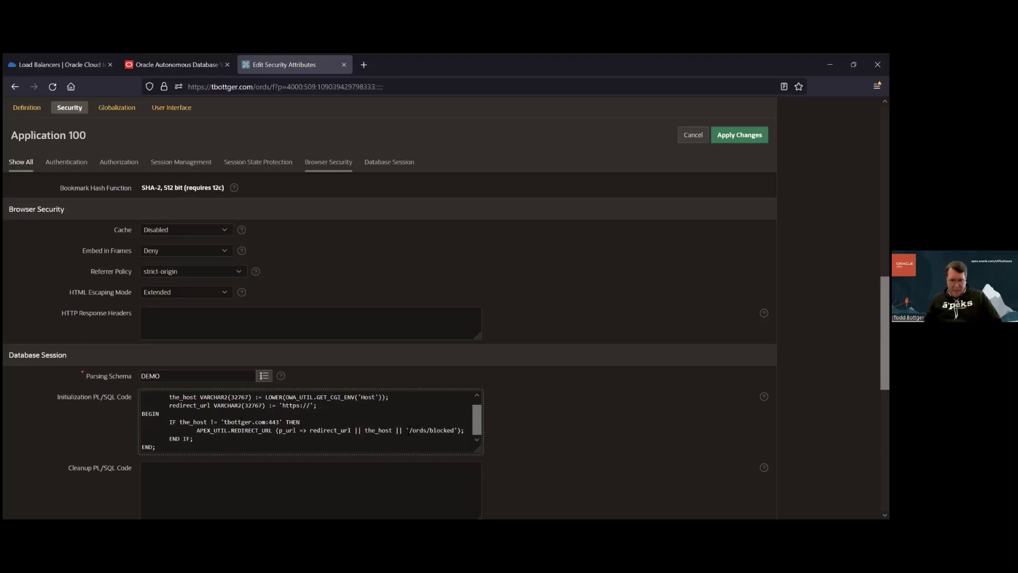
left_click_drag(410, 430, 455, 431)
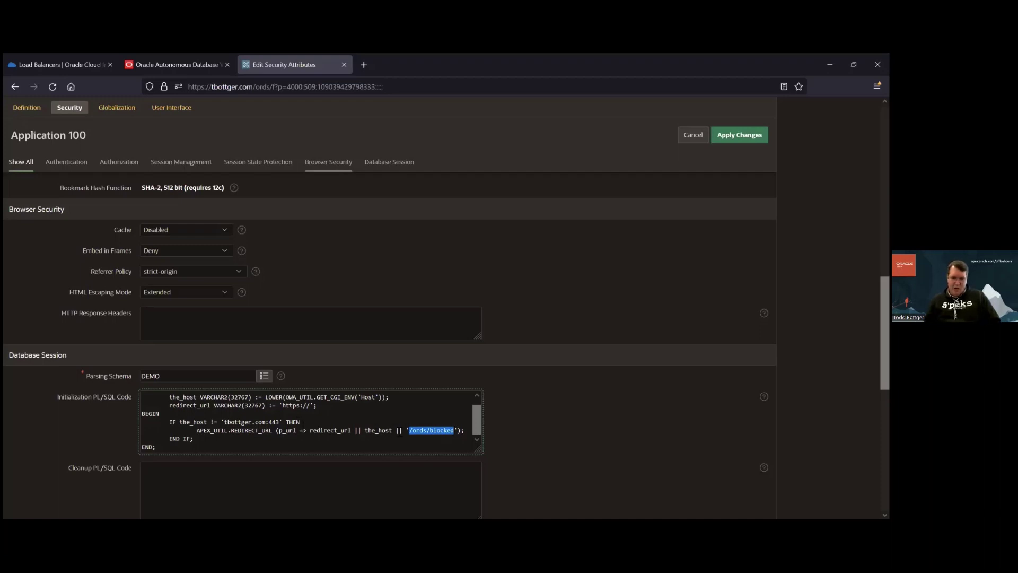
left_click(408, 430)
left_click_drag(410, 430, 456, 431)
left_click(372, 432)
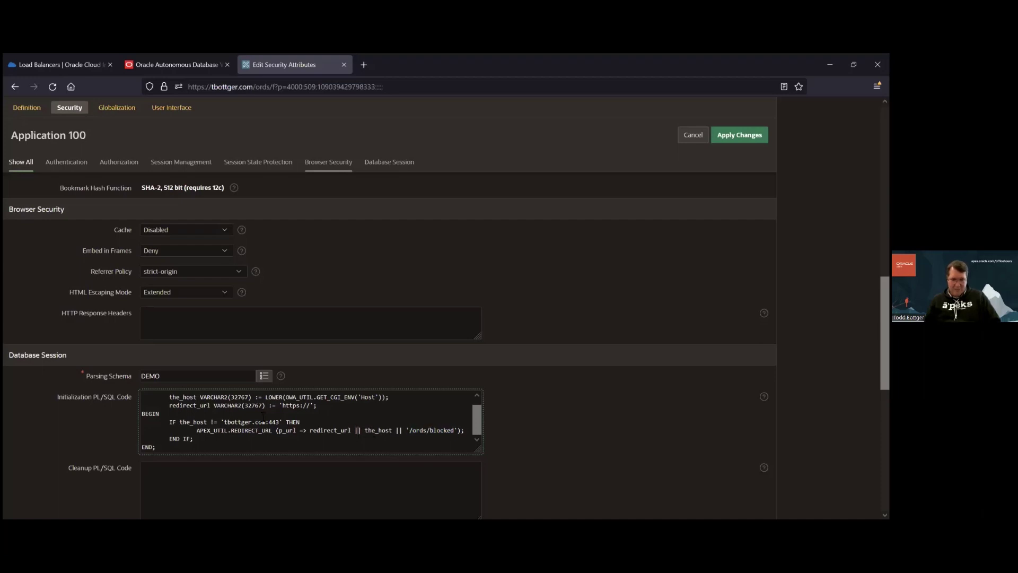
scroll(260, 417, "up", 1)
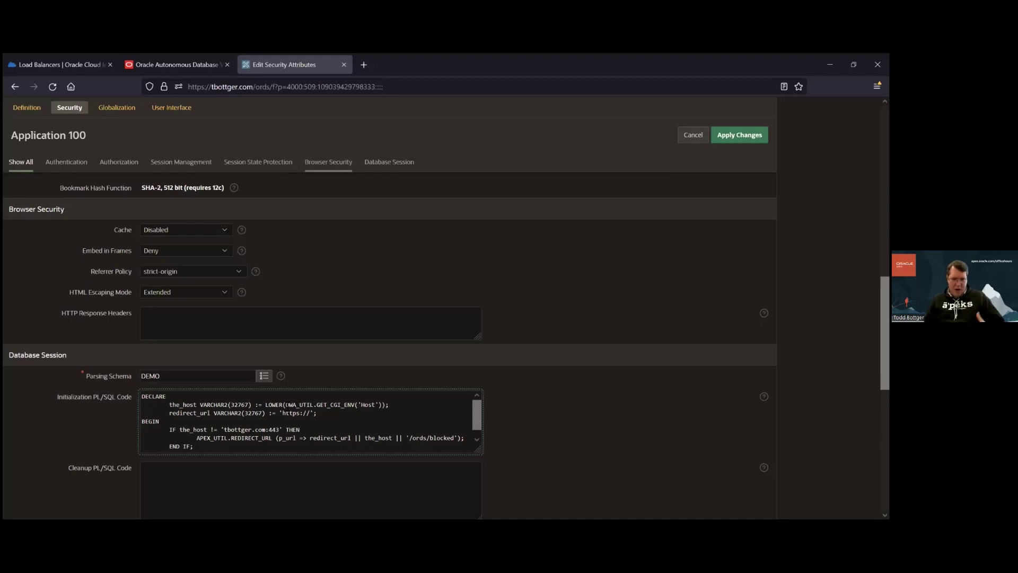
- Apply the changes to the Projects application and open the Population application's security attributes
left_click(738, 136)
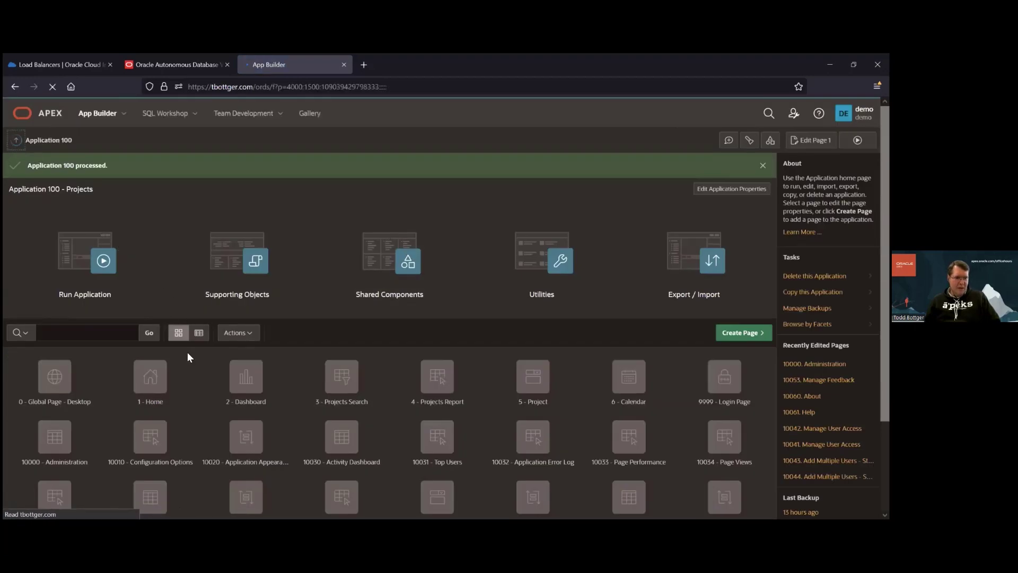
left_click(228, 319)
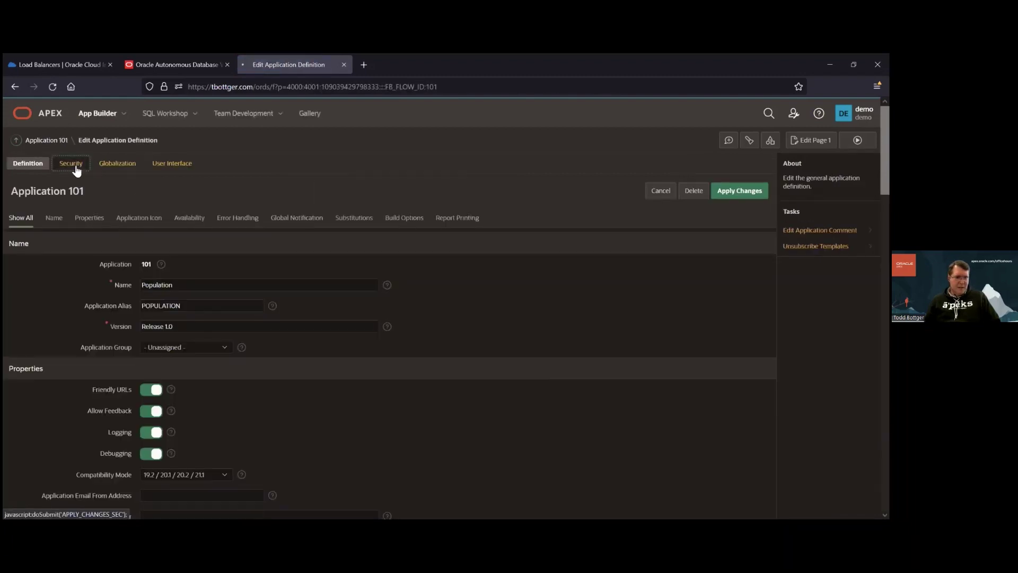
left_click(76, 169)
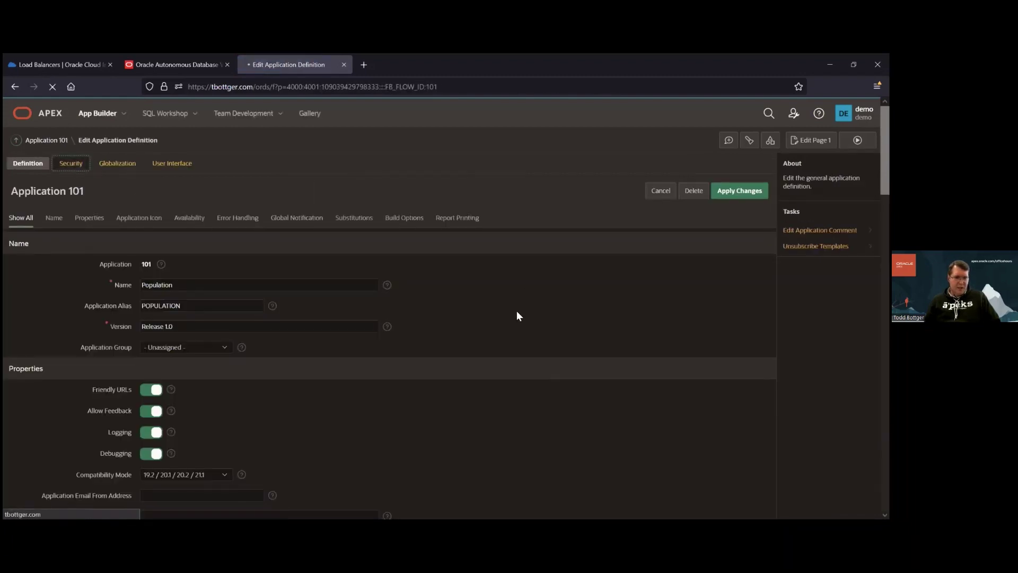
- Paste initialization PL/SQL code into Population that redirects any host other than 'bottgertech.com:443' to '/ords/blocked'
scroll(508, 329, "down", 10)
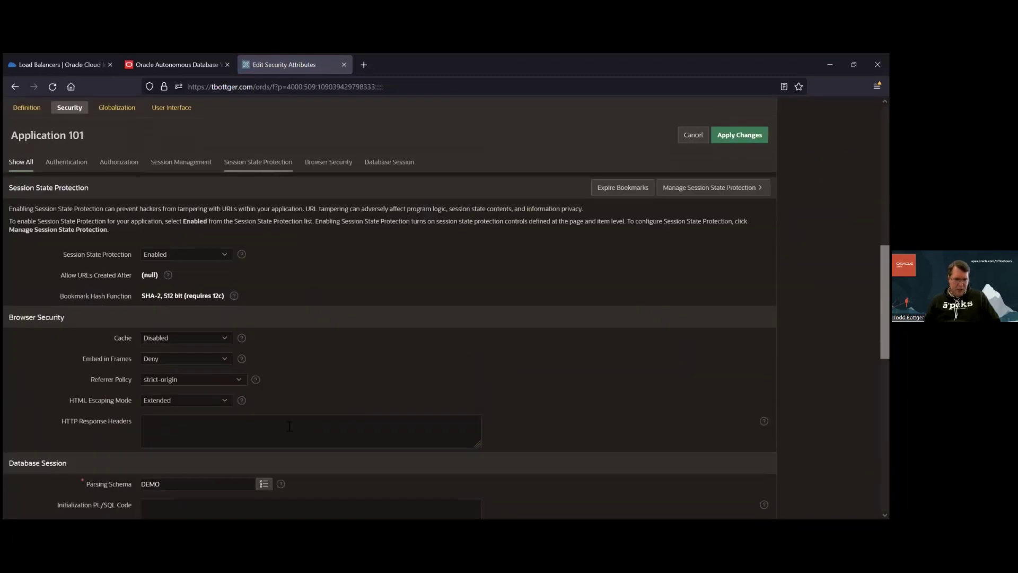
scroll(289, 426, "down", 2)
left_click(330, 419)
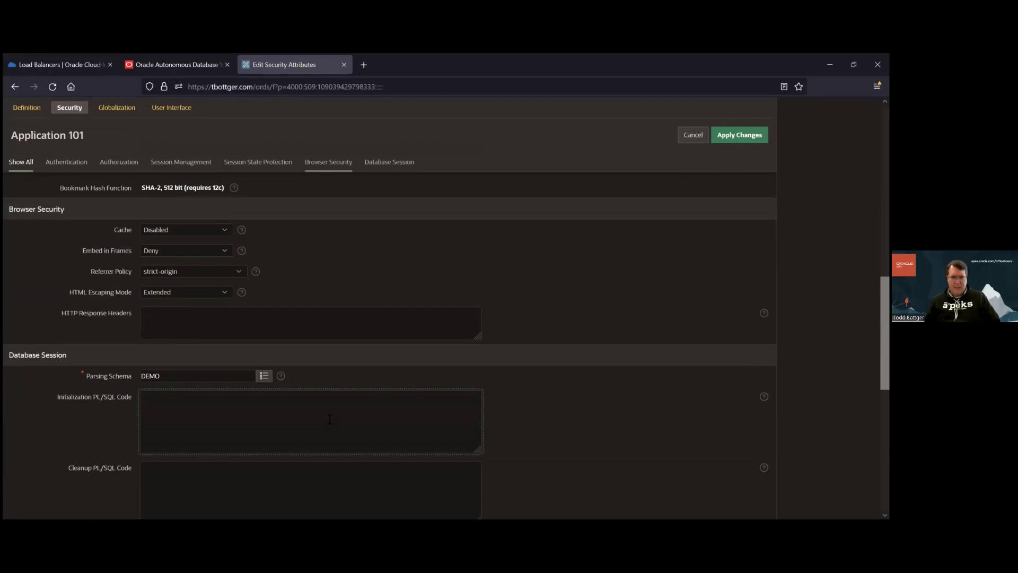
key("alt+Tab")
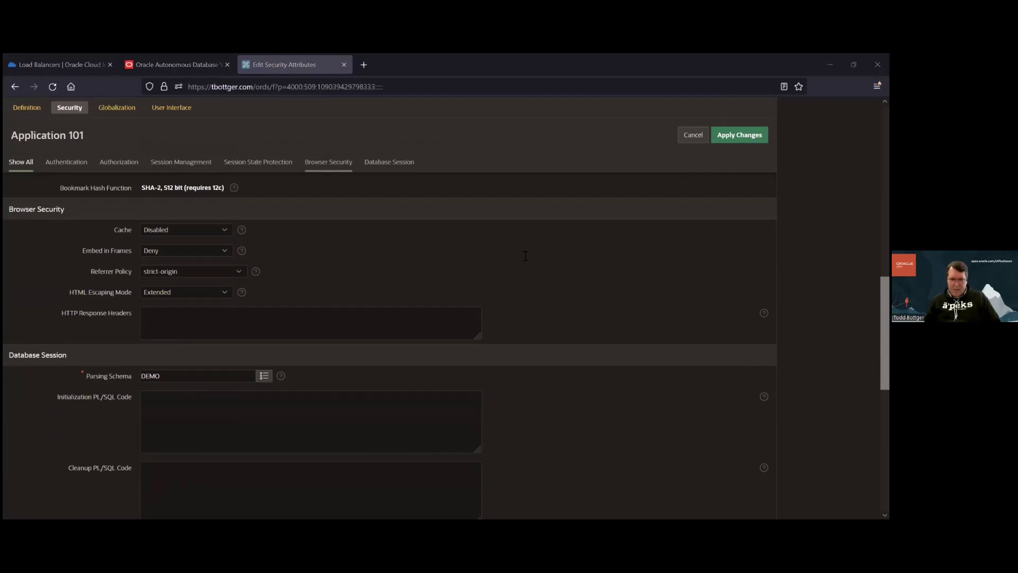
type("DECLARE     the_host VARCHAR2(32767) := LOWER(OWA_UTIL.GET_CGI_ENV('Host'));     redirect_url VARCHAR2(32767) := 'https://'; BEGIN     IF the_host != 'bottgertech.com:443' THEN         APEX_UTIL.REDIRECT_URL (p_url => redirect_url || the_host || '/ords/blocked');     END IF; END;")
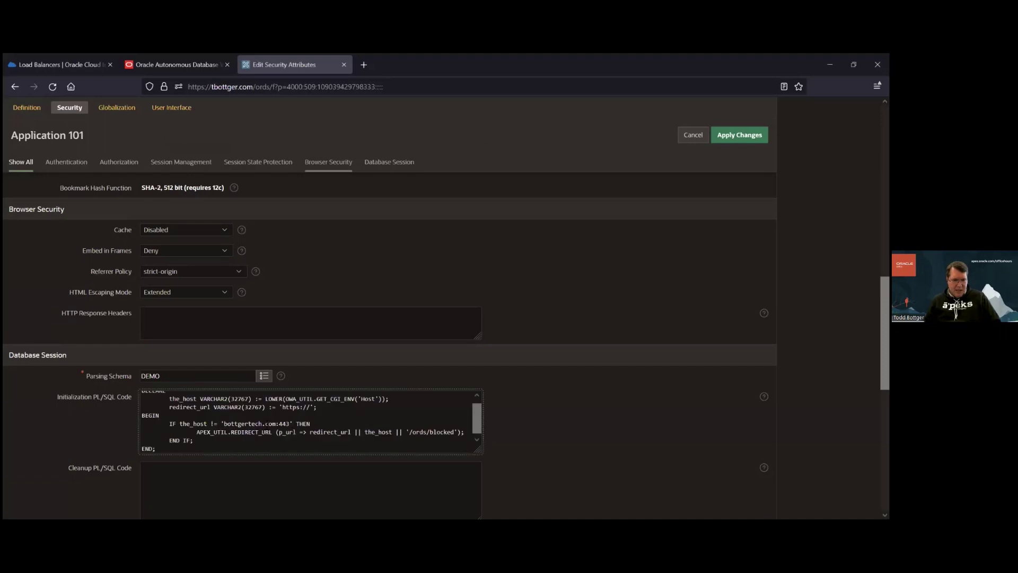
- Check the 'bottgertech.com:443' host comparison, apply the changes to the Population application, and sign out of the workspace
left_click_drag(223, 424, 290, 423)
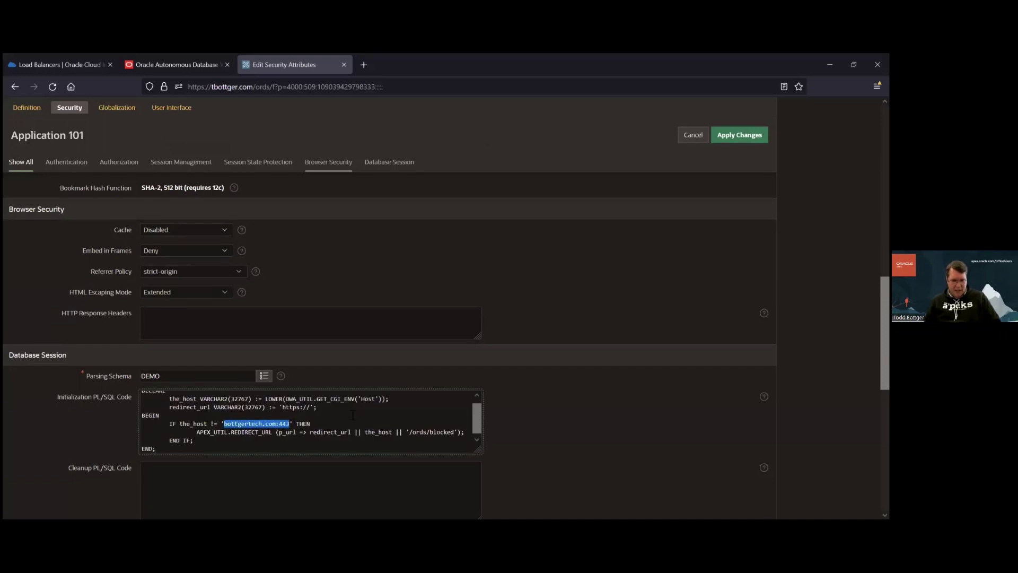
left_click(631, 423)
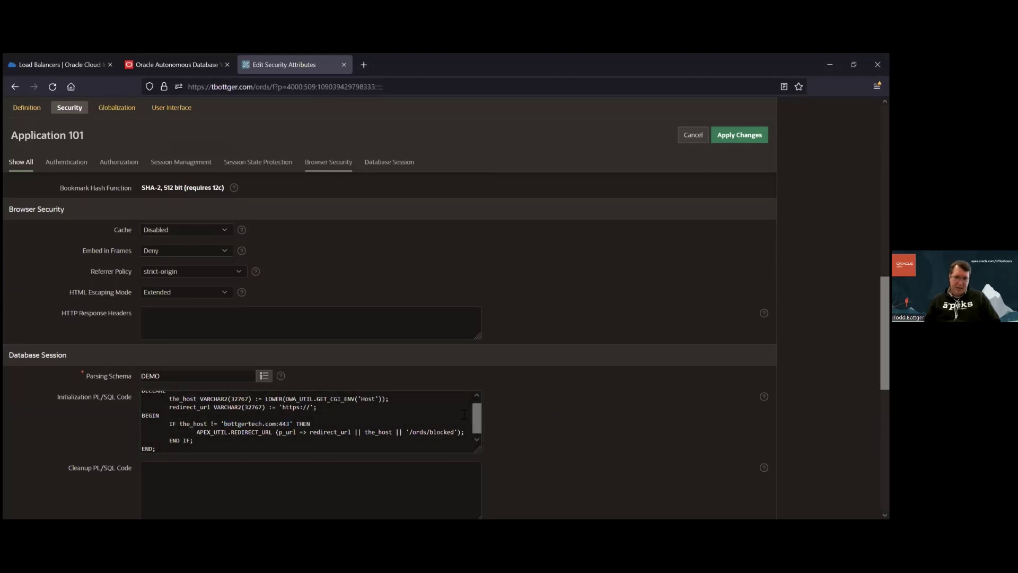
left_click(732, 141)
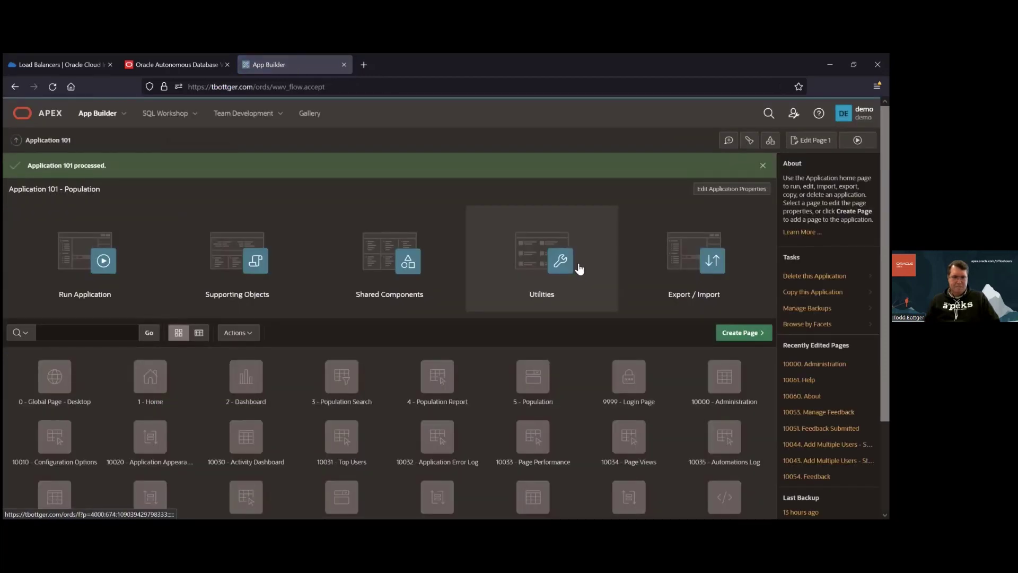
left_click(854, 113)
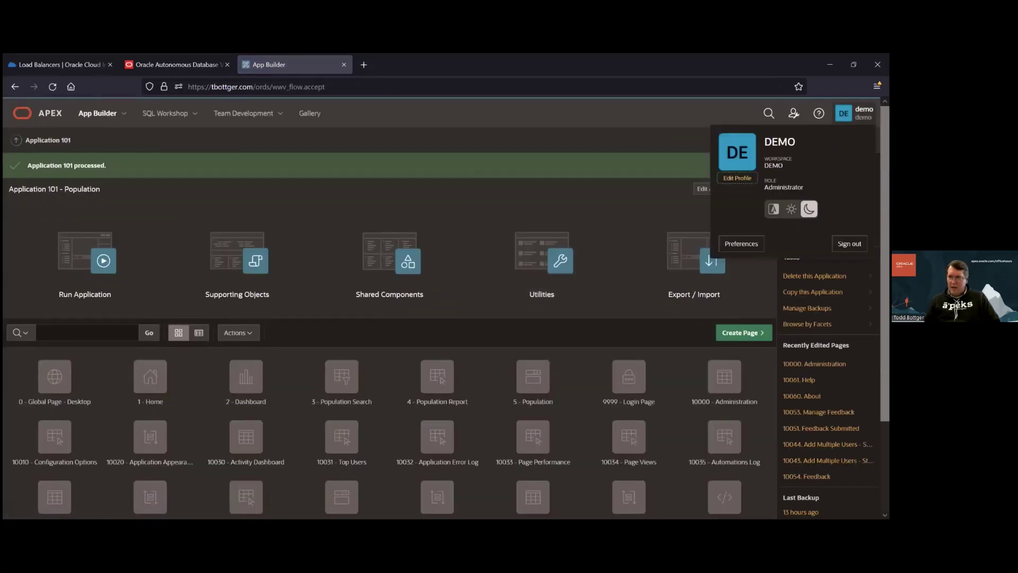
left_click(849, 243)
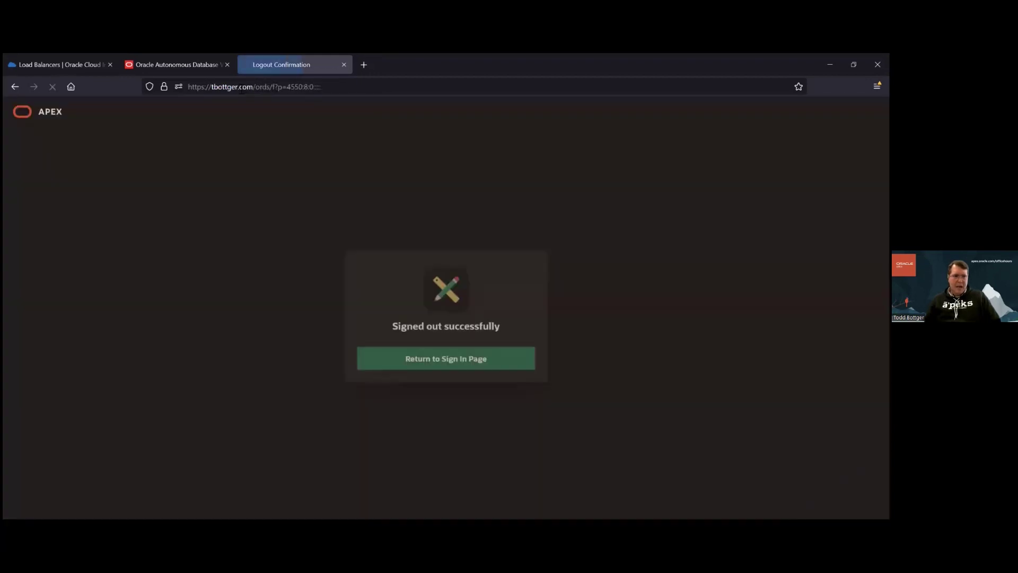
left_click(226, 89)
left_click(226, 89)
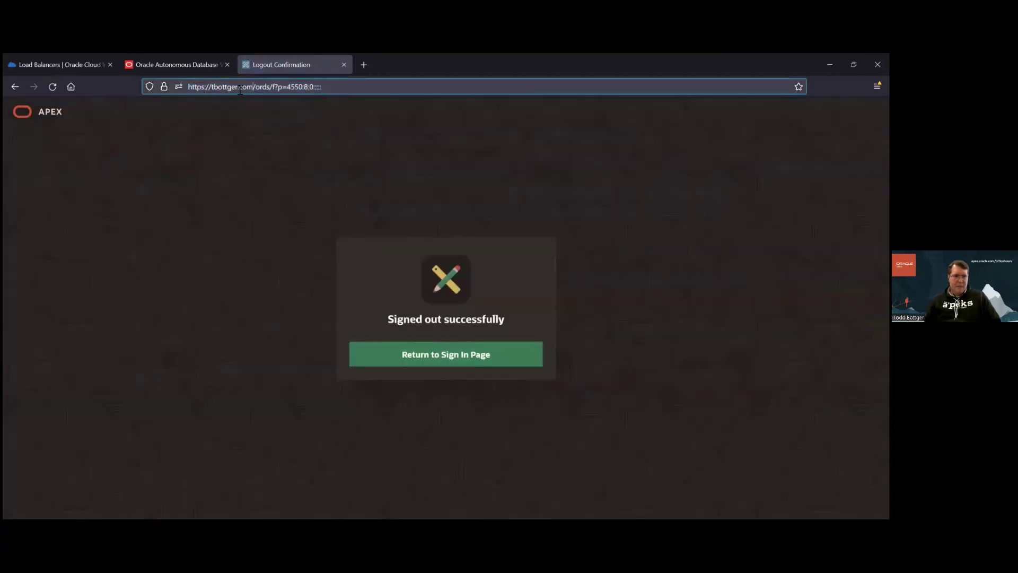
left_click(401, 88, "shift")
key("BackSpace")
key("Return")
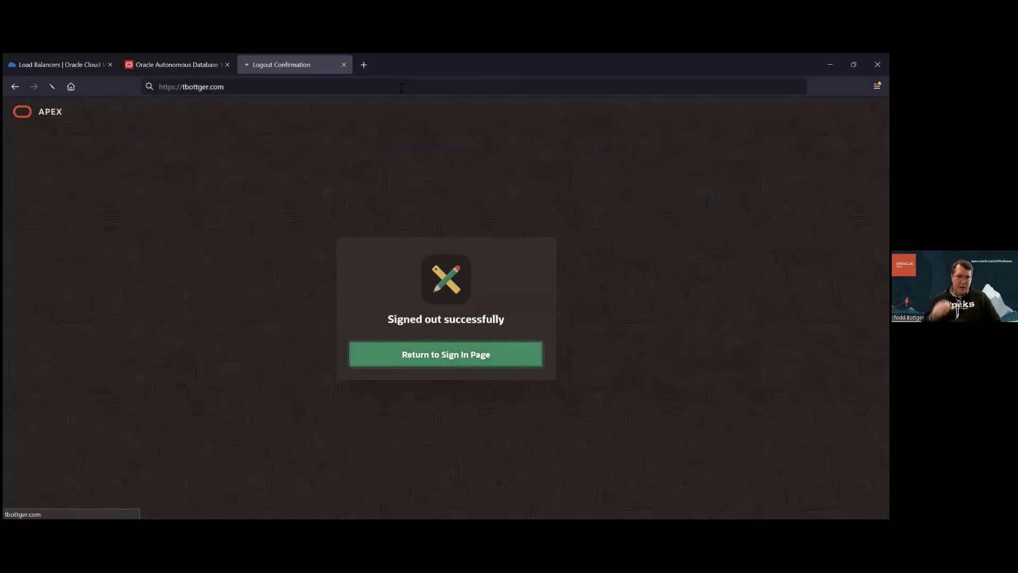
left_click(302, 86)
left_click(300, 87)
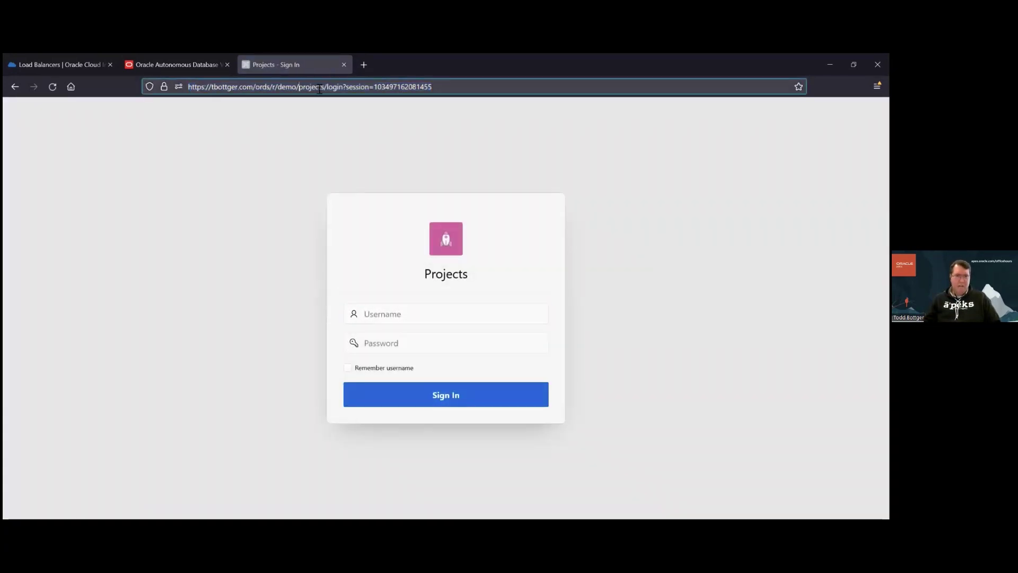
left_click(488, 91, "shift")
key("BackSpace")
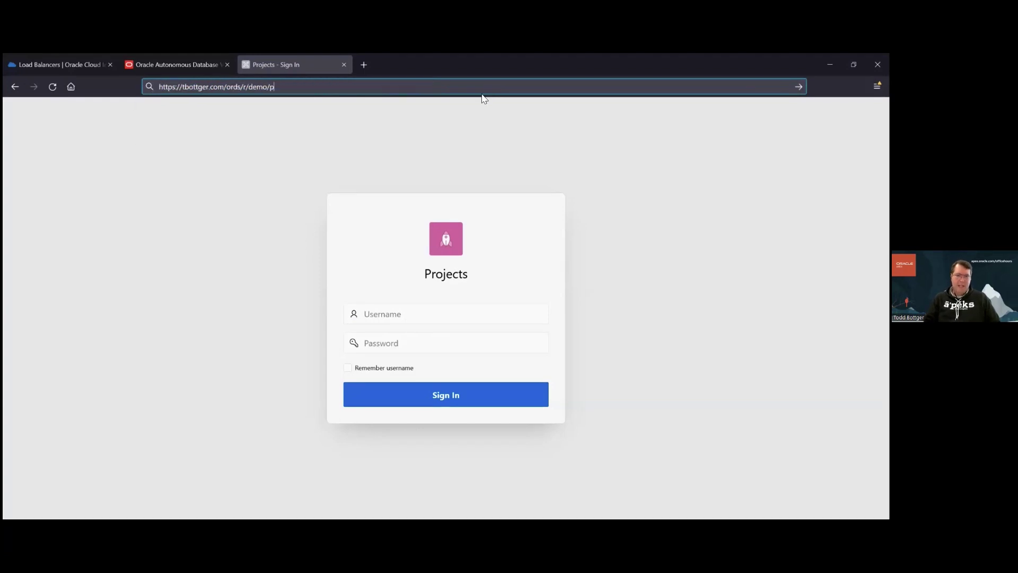
type("ro")
key("BackSpace")
key("BackSpace")
type("opulation")
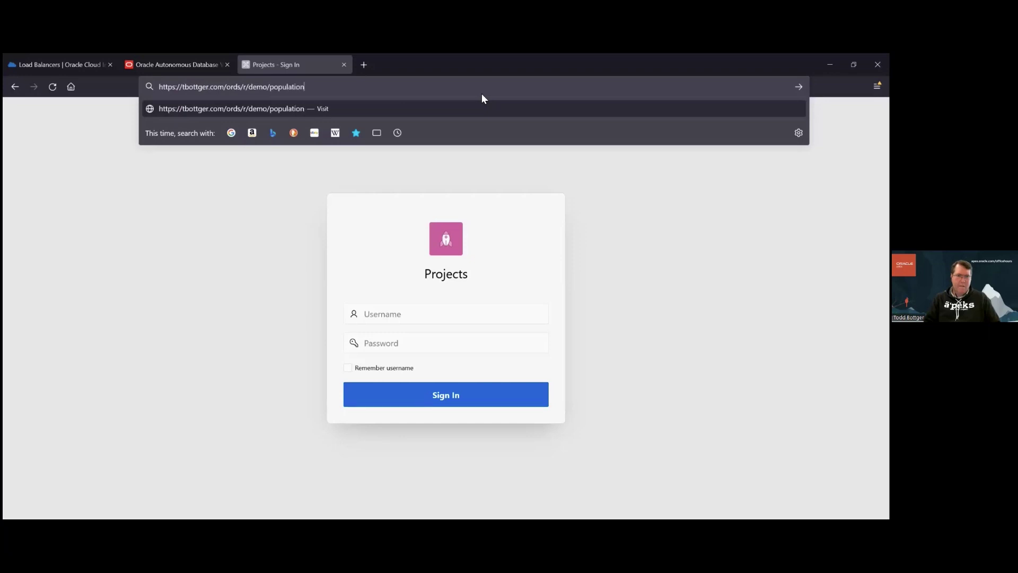
key("Return")
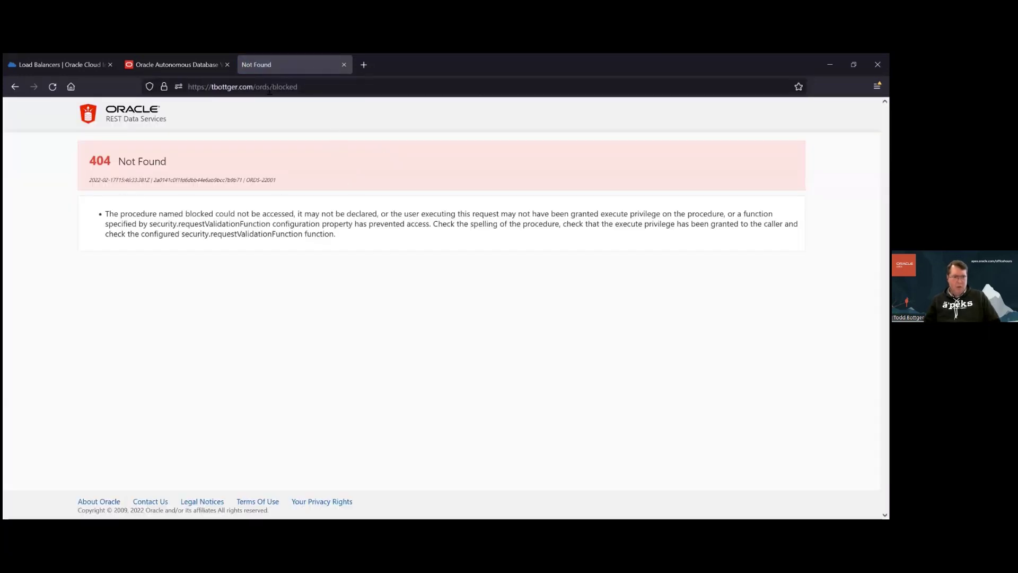
left_click(269, 87)
left_click_drag(254, 88, 335, 89)
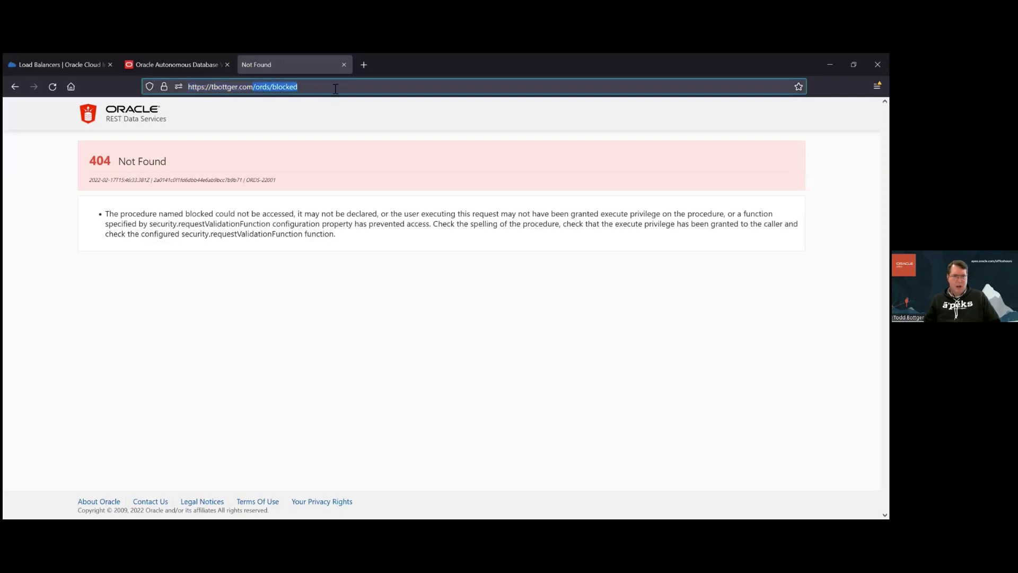
left_click(333, 89)
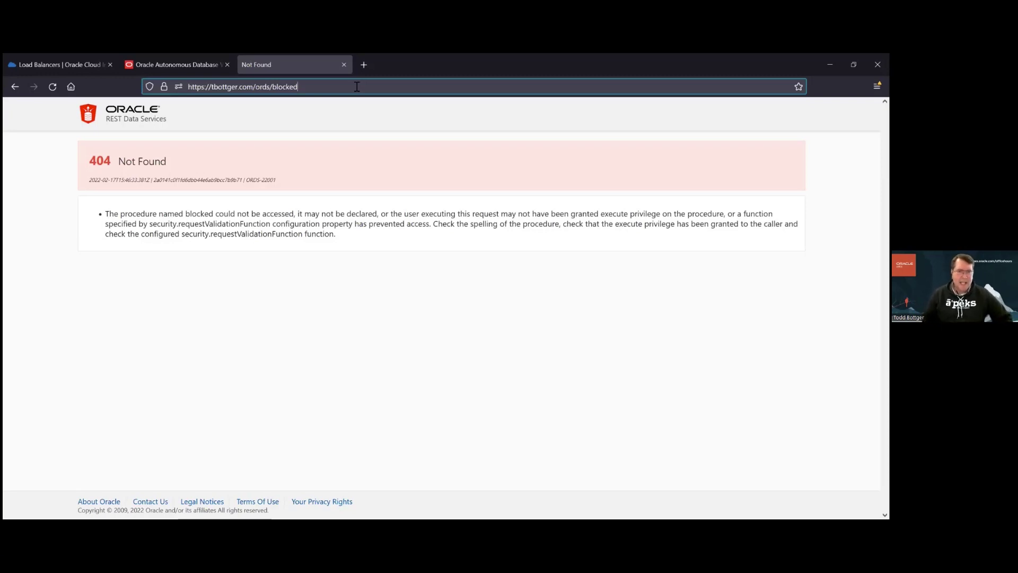
- Switch to the Vanity URLs Part 3 blog post and review it through the introduction to Step 2 - Determine New Blocking Rules
left_click(187, 66)
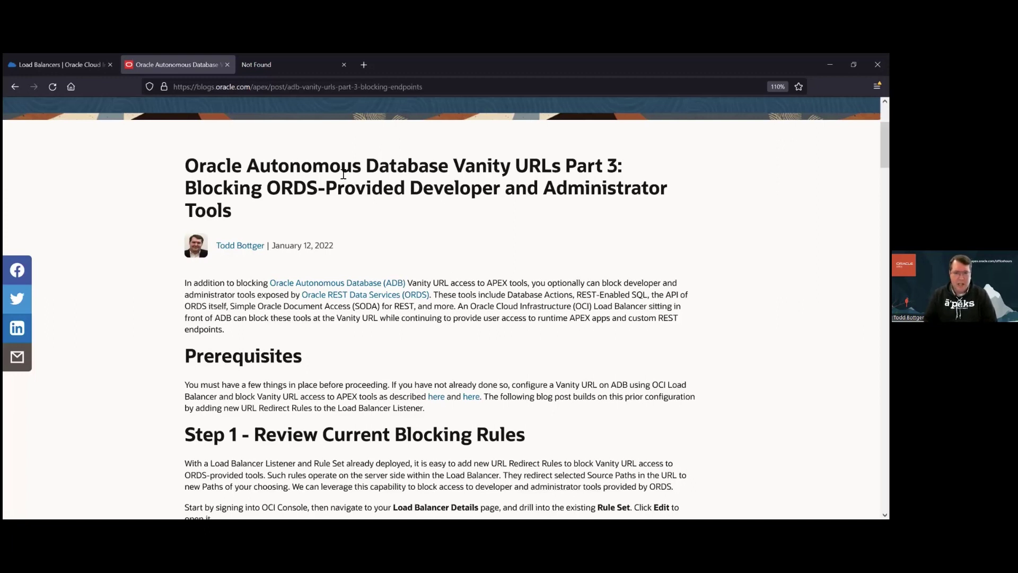
left_click_drag(342, 173, 350, 212)
left_click(350, 206)
left_click_drag(423, 167, 422, 208)
left_click(427, 211)
scroll(462, 253, "down", 1)
scroll(461, 254, "down", 12)
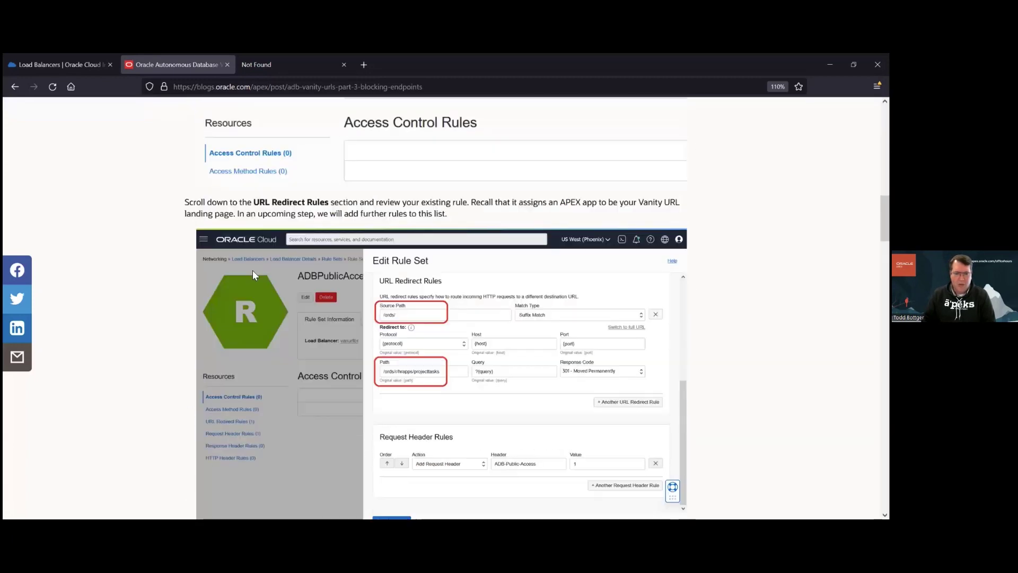
scroll(253, 269, "down", 5)
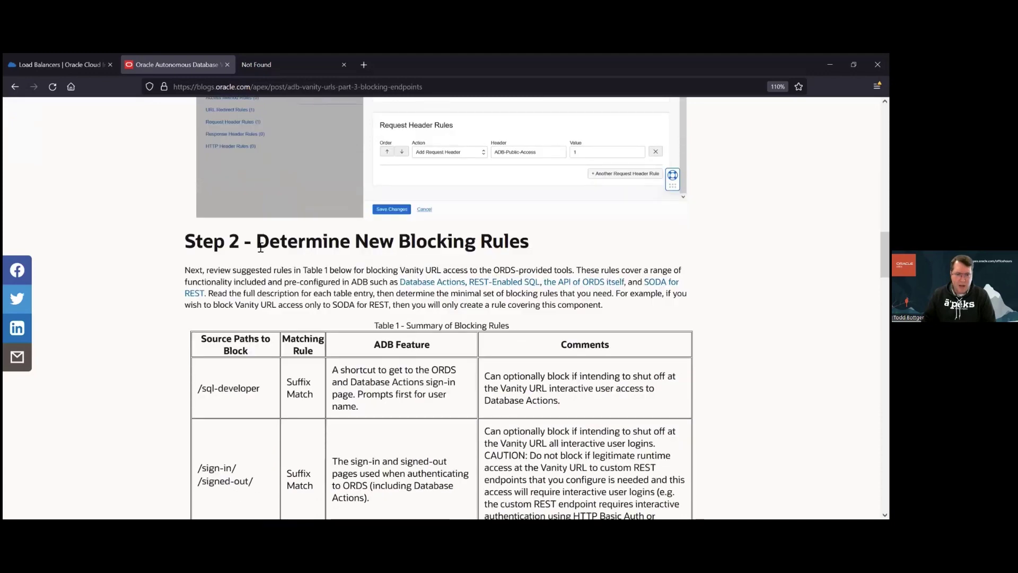
scroll(260, 267, "down", 1)
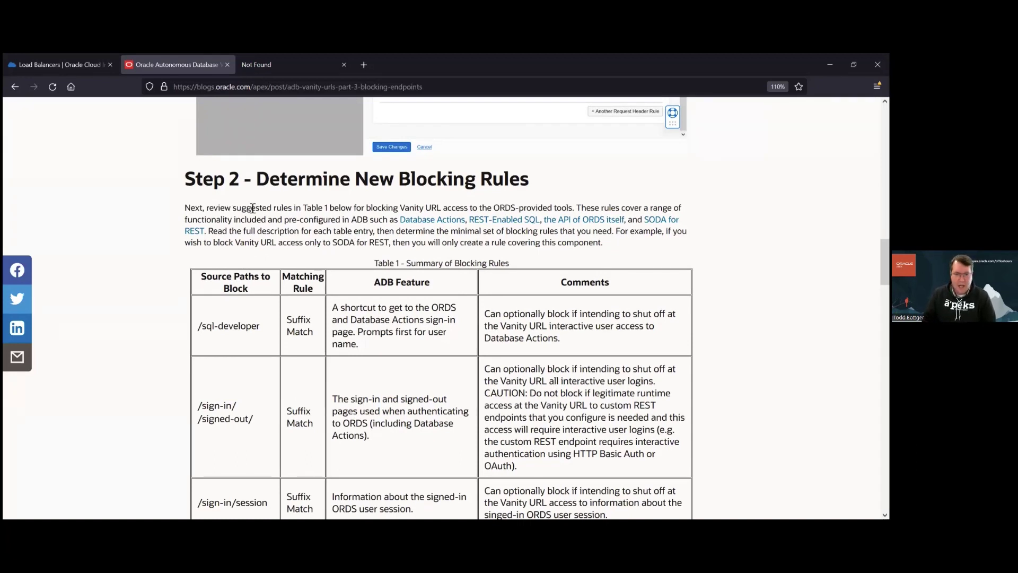
left_click_drag(255, 208, 282, 245)
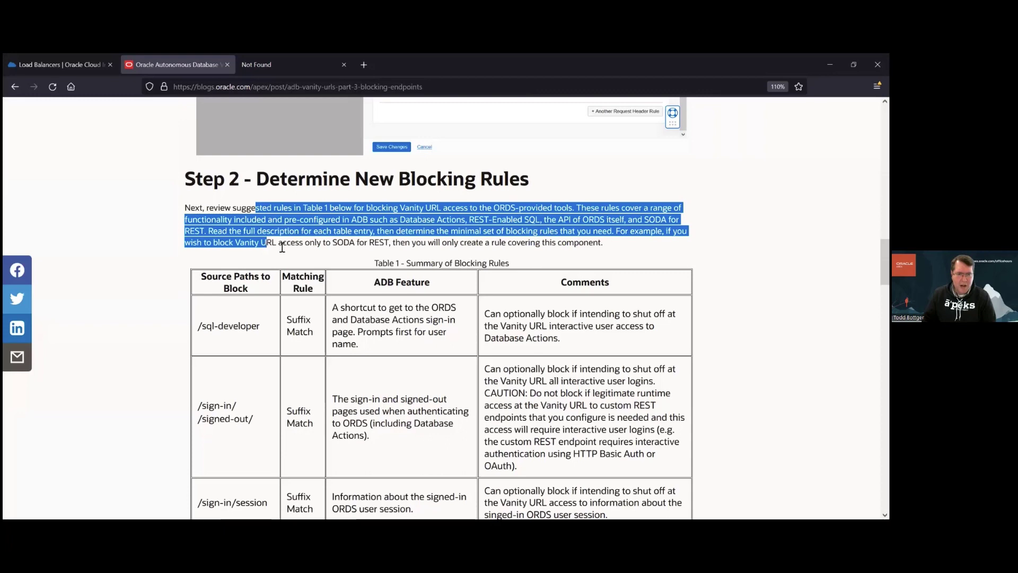
left_click(282, 245)
- Examine the Table 1 blocking rules for the sign-in paths, '/_/sql' and '/ords/<schema-name>/_sdw/', including the schema-name note
scroll(280, 211, "down", 3)
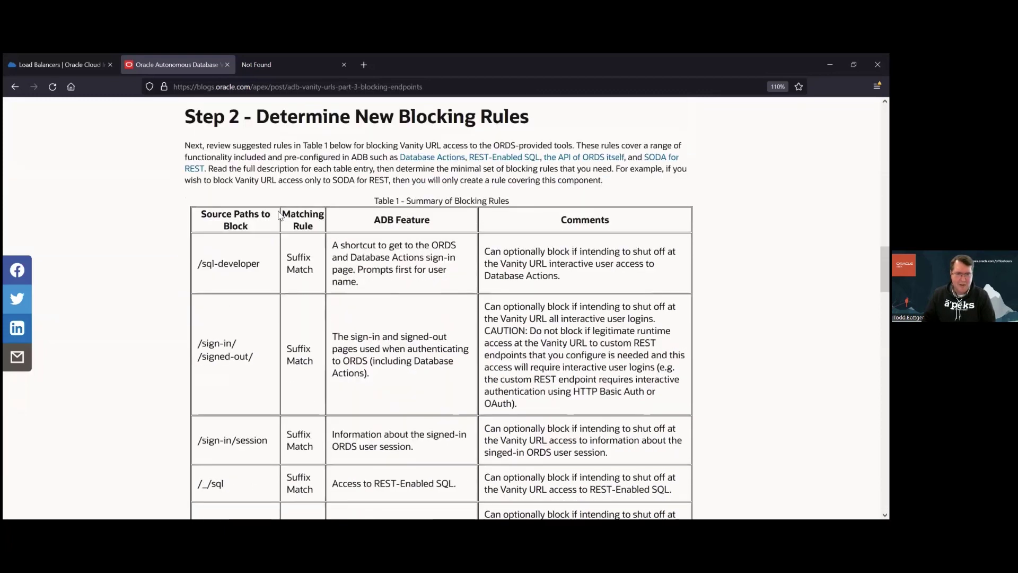
scroll(250, 255, "down", 1)
scroll(249, 256, "down", 10)
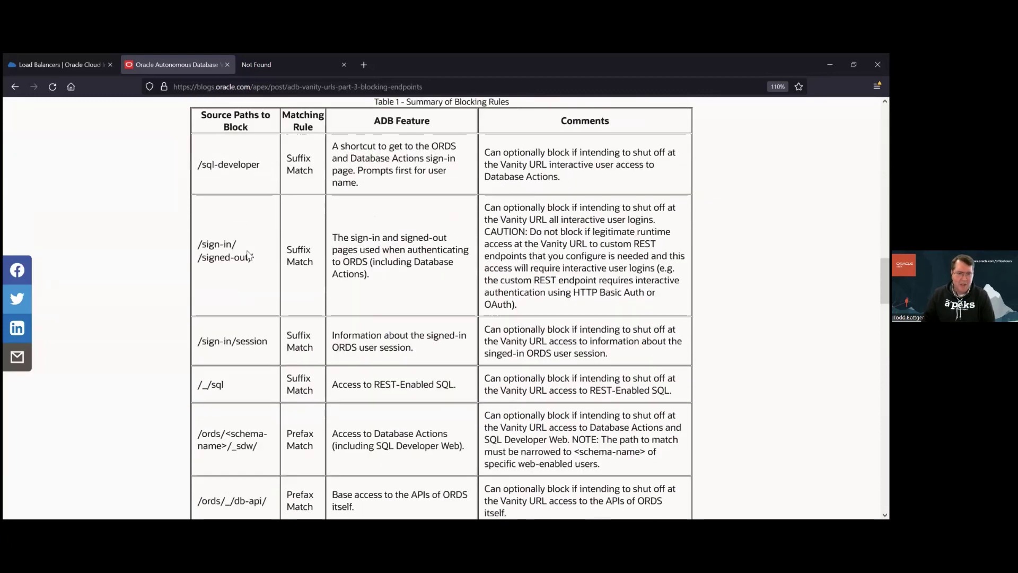
scroll(247, 252, "up", 8)
scroll(248, 251, "up", 5)
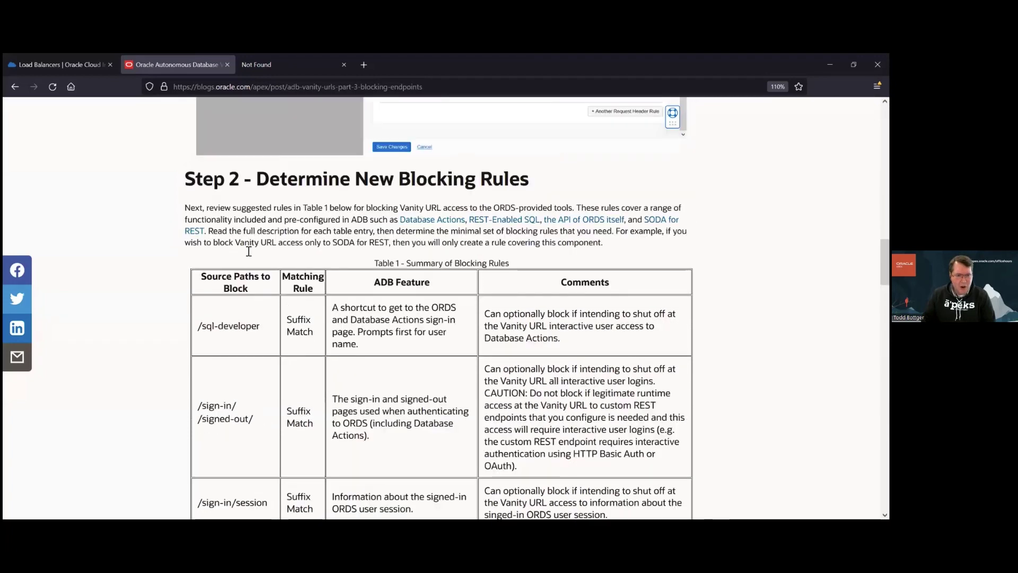
scroll(246, 308, "down", 4)
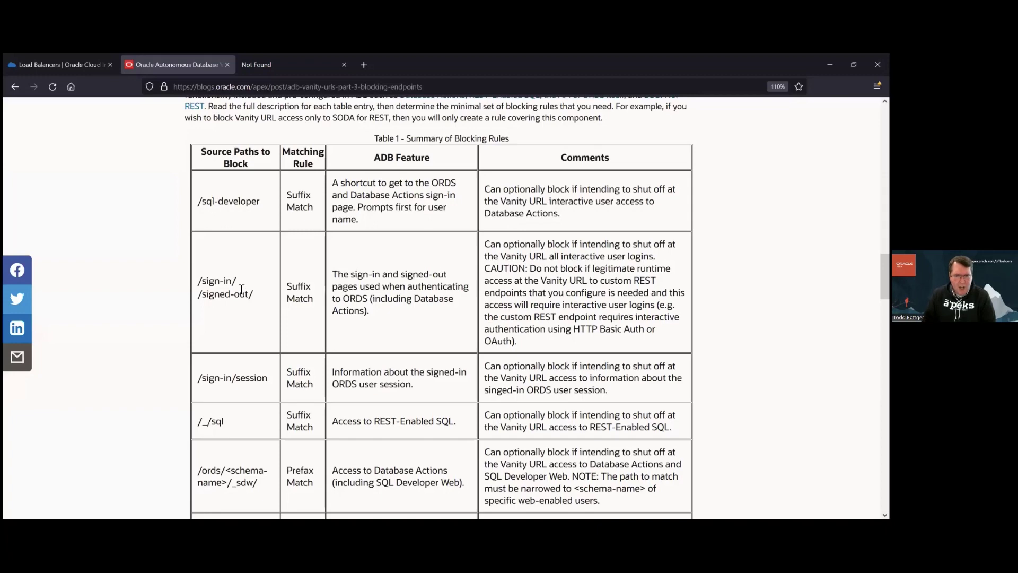
scroll(241, 290, "down", 3)
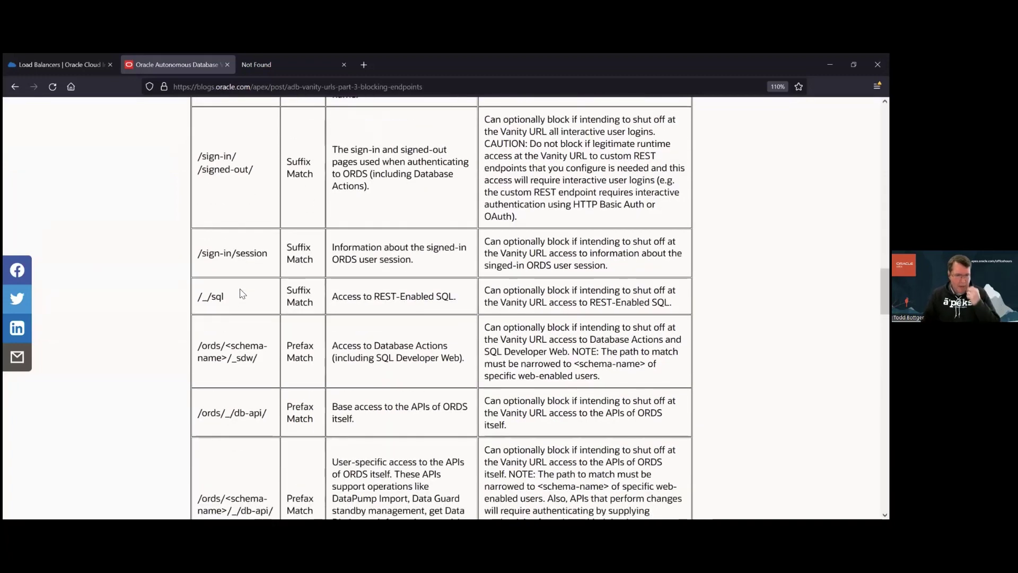
left_click_drag(232, 297, 200, 303)
left_click(199, 302)
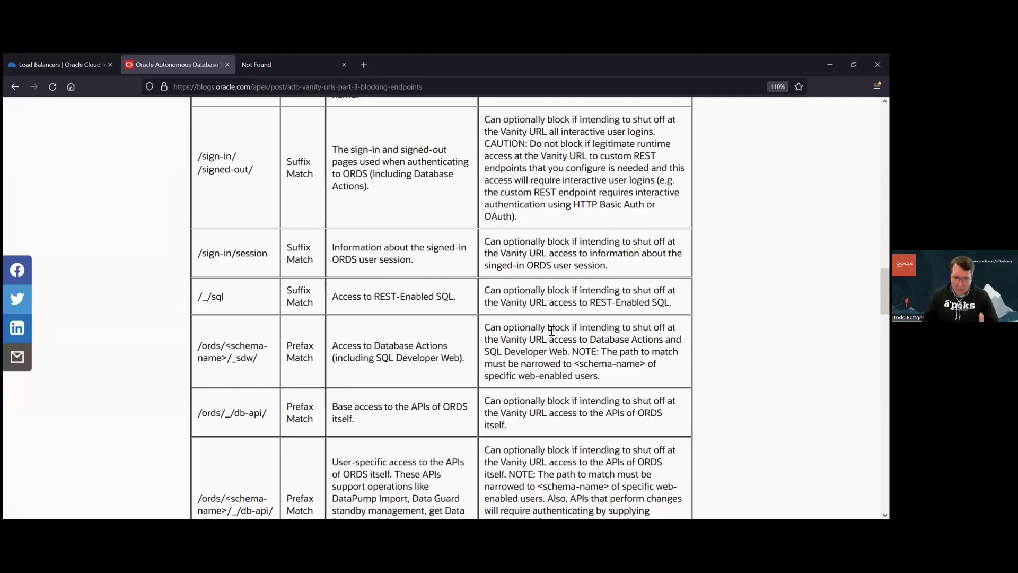
left_click_drag(551, 327, 555, 375)
left_click(556, 373)
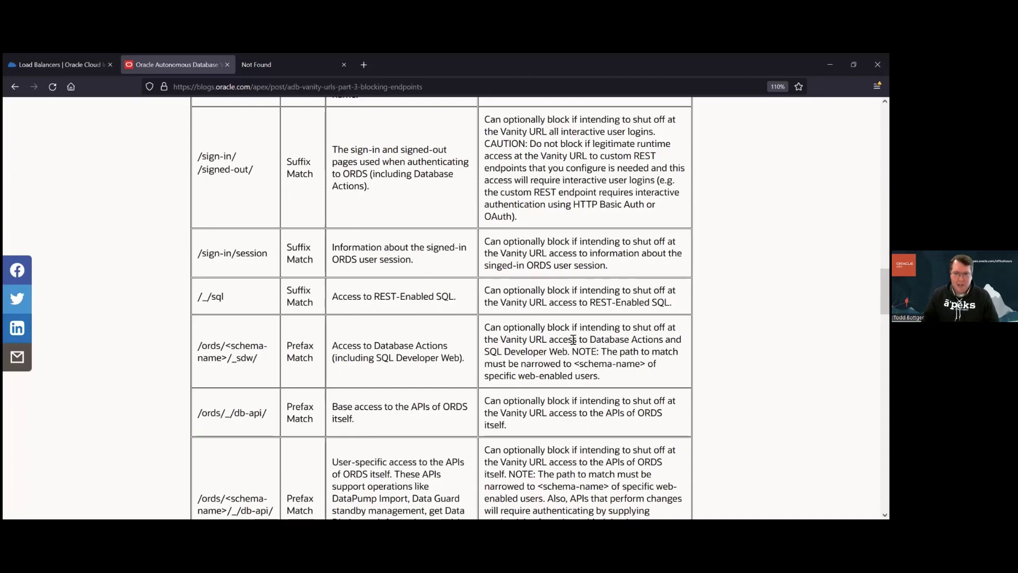
left_click_drag(259, 360, 202, 346)
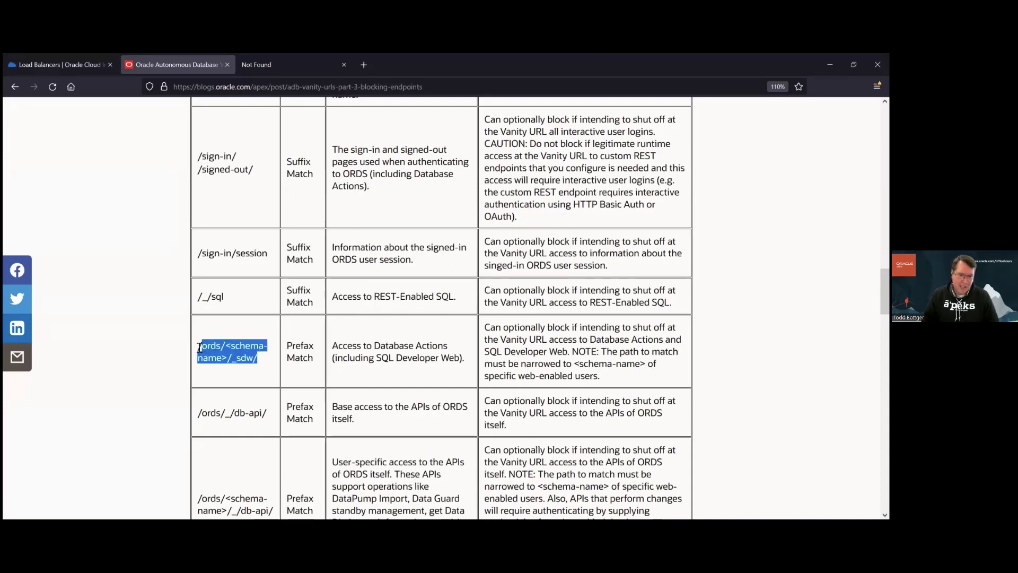
left_click(201, 347)
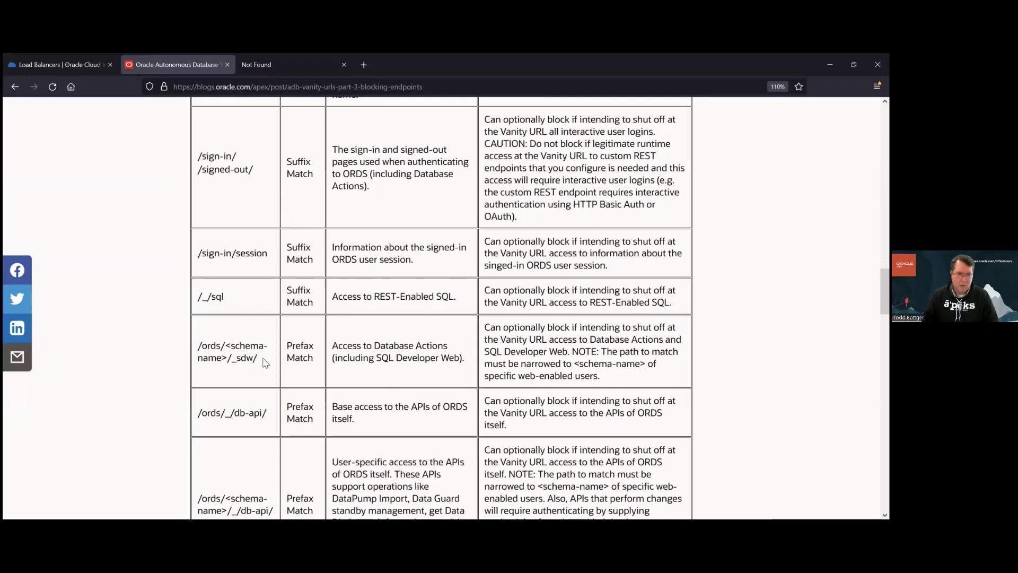
- Examine the Table 1 entries for the base and schema-specific db-api paths and SODA, including the features and comments for db-api
scroll(248, 400, "down", 2)
scroll(248, 400, "down", 2)
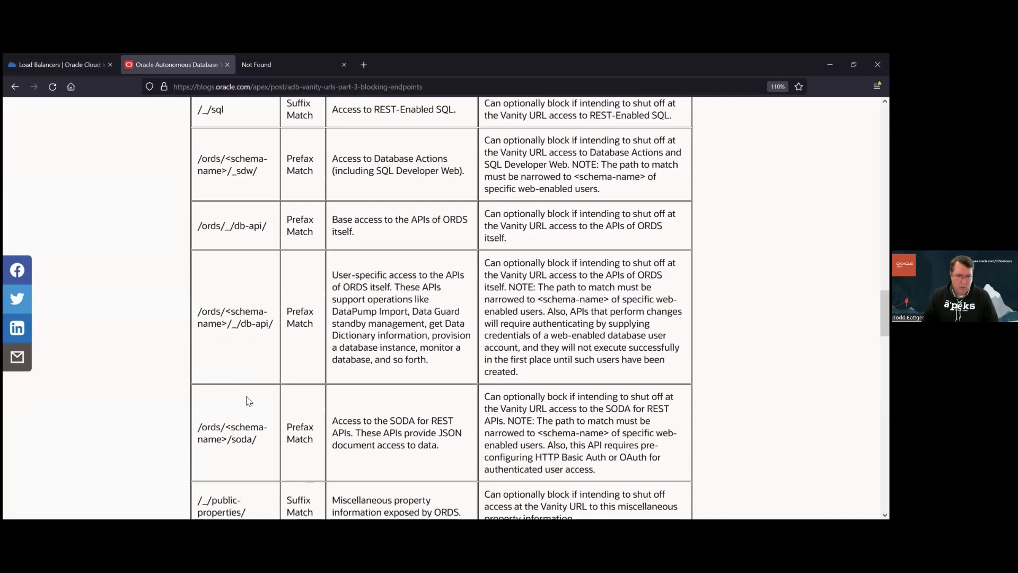
scroll(248, 400, "down", 3)
scroll(248, 400, "up", 3)
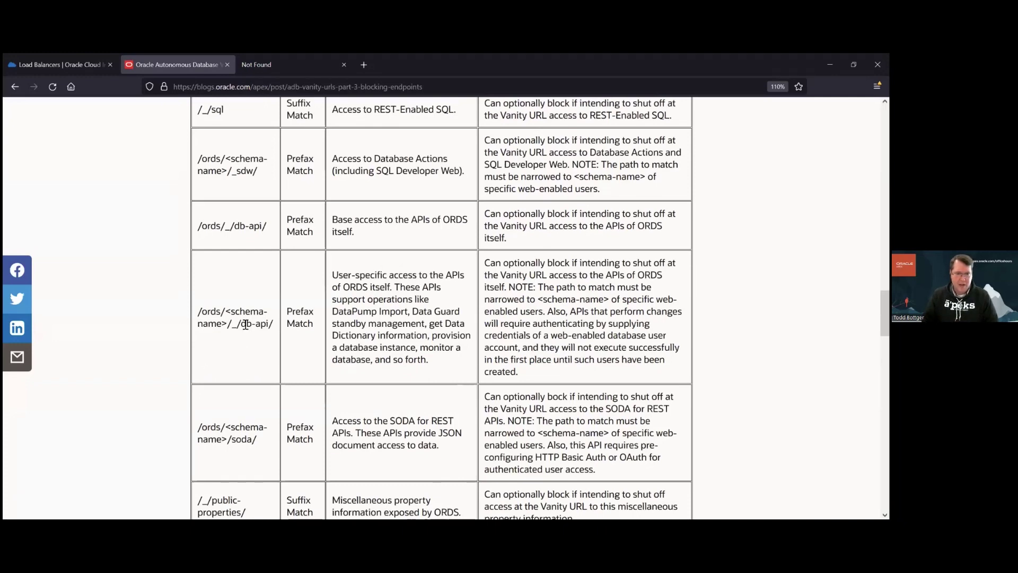
scroll(252, 359, "down", 3)
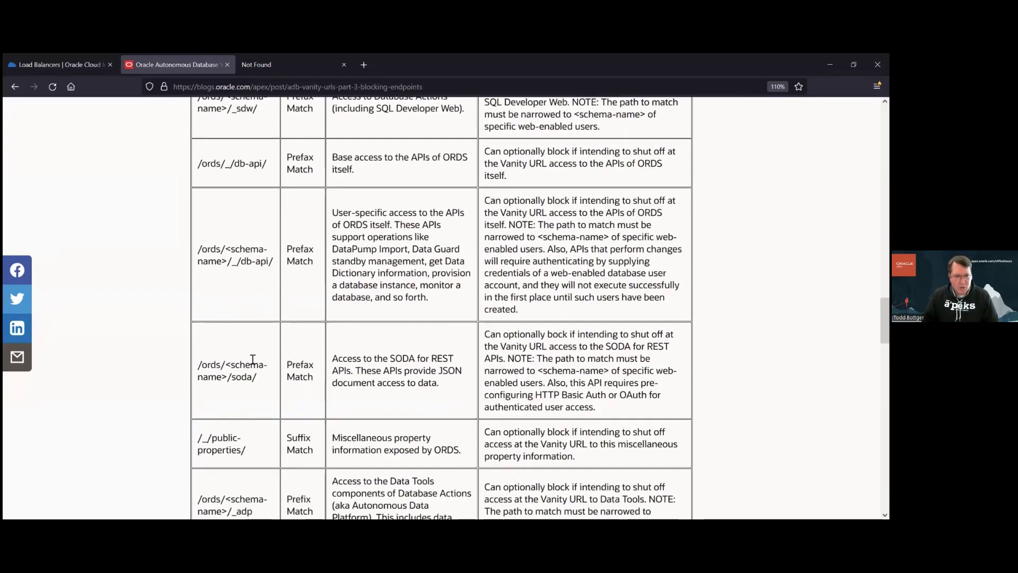
scroll(253, 360, "up", 3)
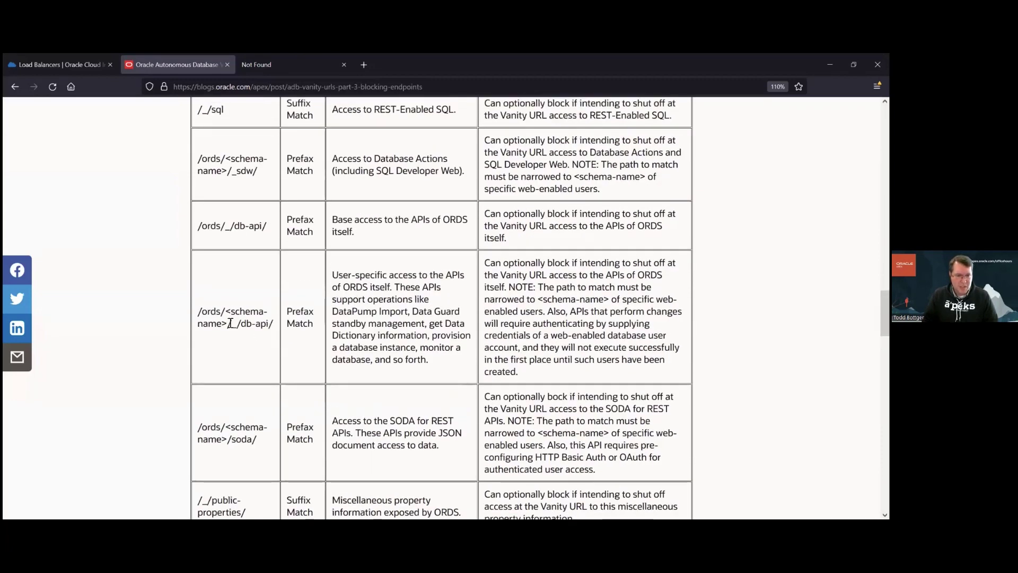
left_click_drag(208, 228, 615, 360)
left_click(481, 328)
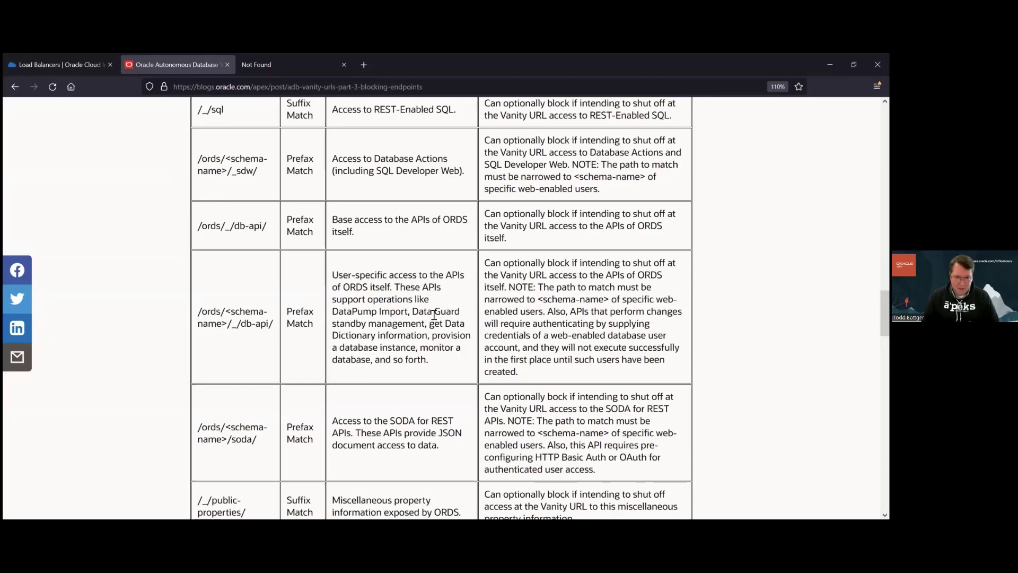
left_click_drag(545, 291, 567, 355)
left_click(568, 352)
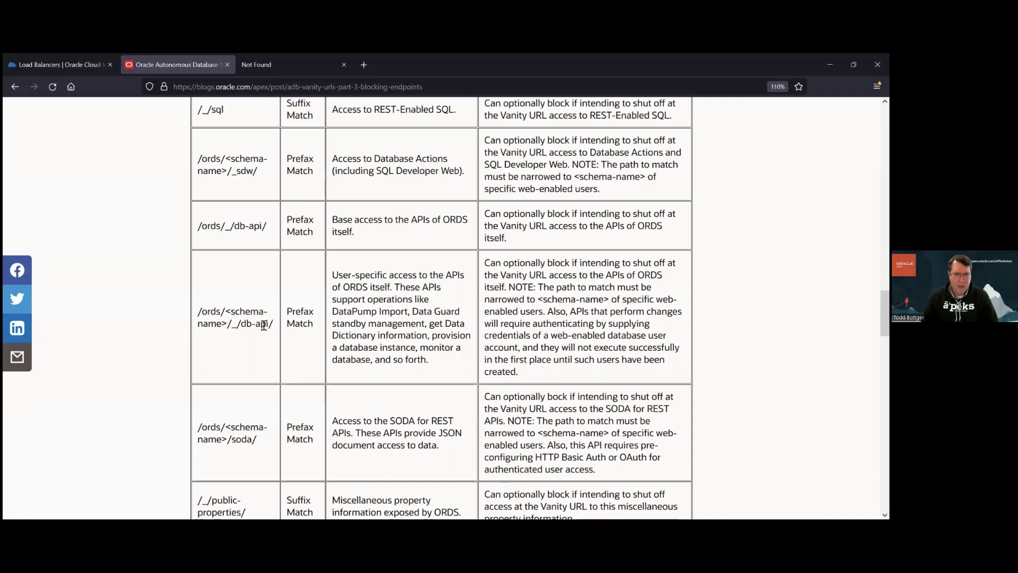
- Copy the source path '/ords/<schema-name>/_/db-api/' from Table 1
left_click_drag(272, 326, 234, 228)
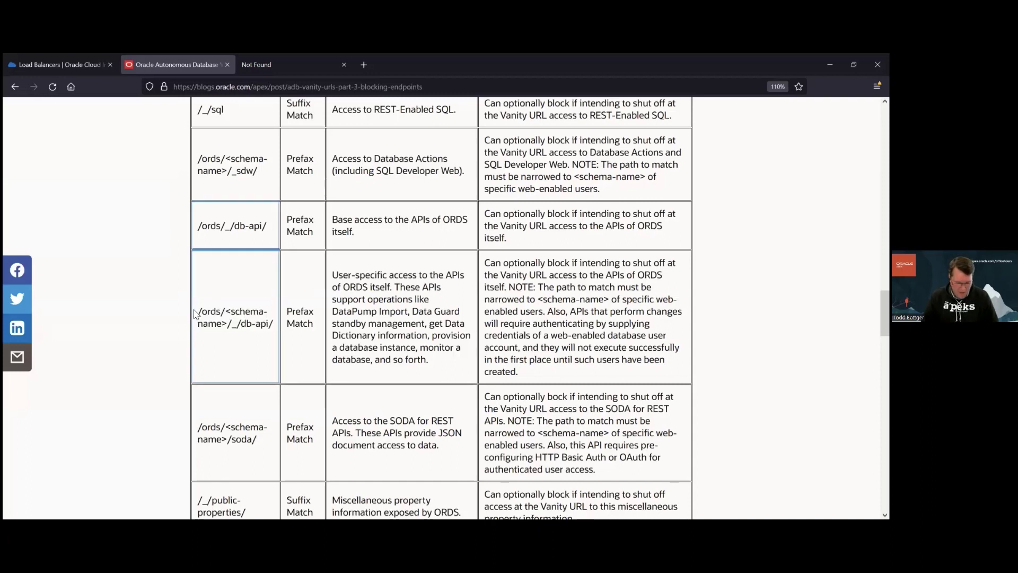
left_click(271, 325)
triple_click(199, 318)
key("ctrl+c")
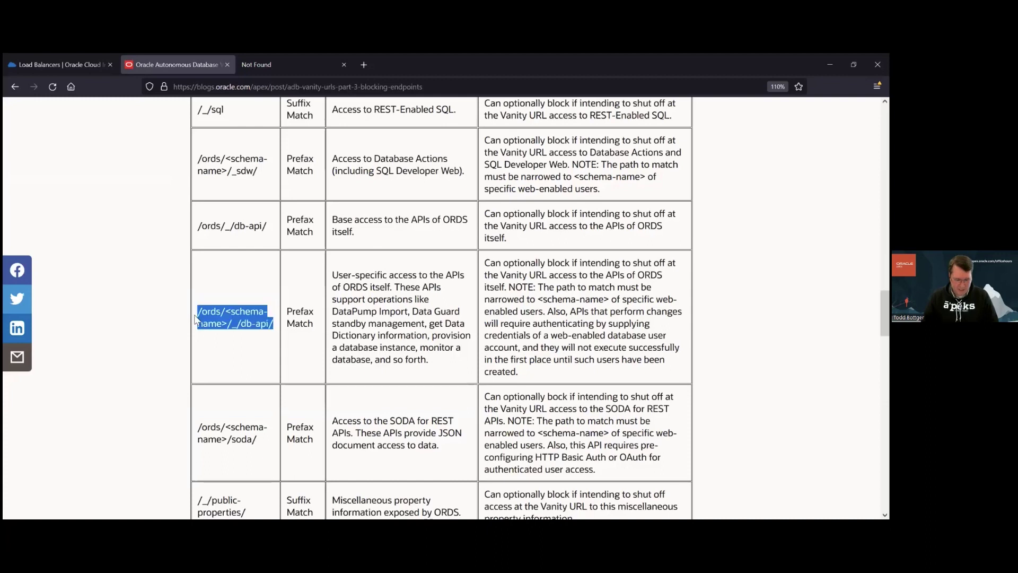
- Switch to the vanity domain's 'Not Found' page and replace its address path with '/ords/<schema-name>/_/db-api/'
left_click(317, 64)
left_click_drag(255, 87, 335, 90)
key("ctrl+v")
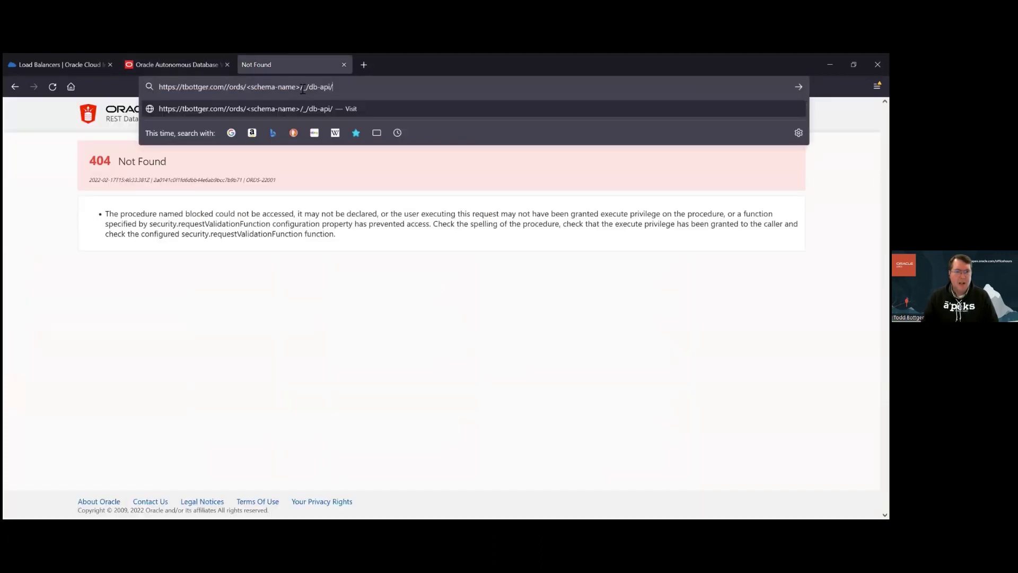
left_click(230, 88)
key("BackSpace")
- Replace '<schema-name>' with 'admin' in the address and load '/ords/admin/_/db-api/' on the vanity domain
left_click_drag(242, 87, 253, 84)
key("shift+Right")
key("shift+Right")
key("shift+Right")
key("shift+Right")
key("shift+Right")
key("shift+Right")
key("shift+Right")
key("shift+Right")
key("shift+Right")
key("shift+Right")
key("shift+Right")
key("shift+Right")
key("shift+Right")
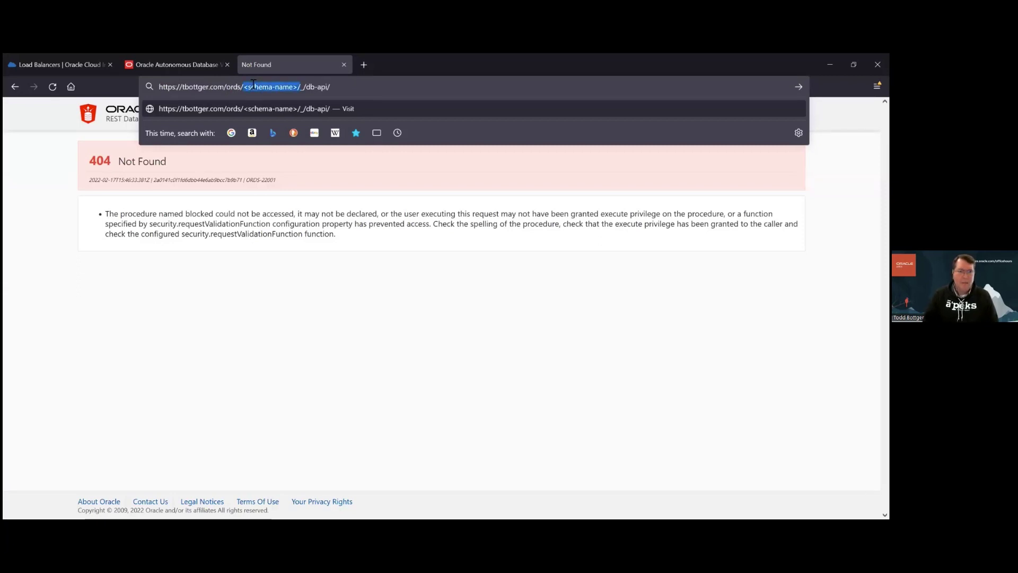
type("admin/")
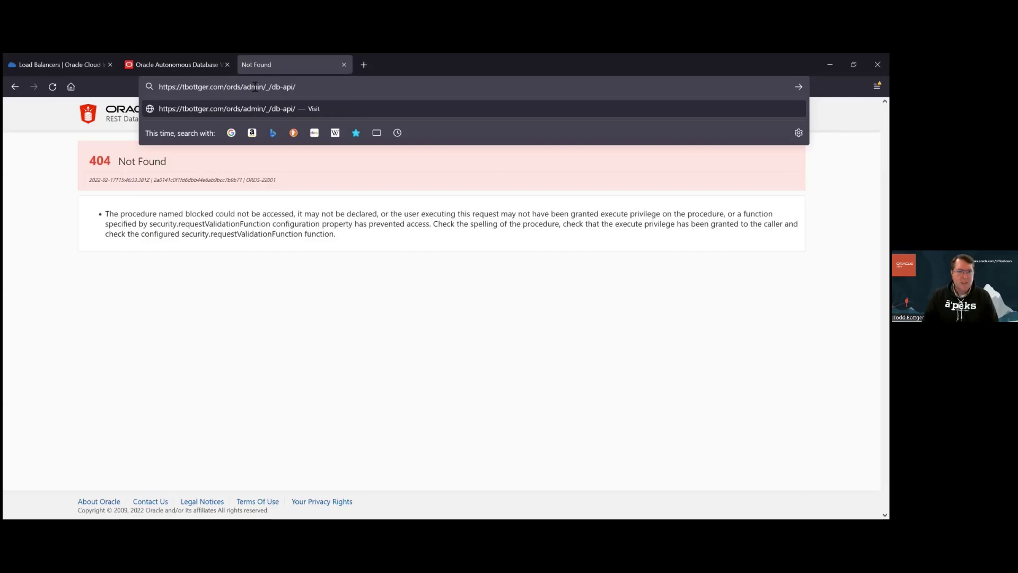
double_click(254, 88)
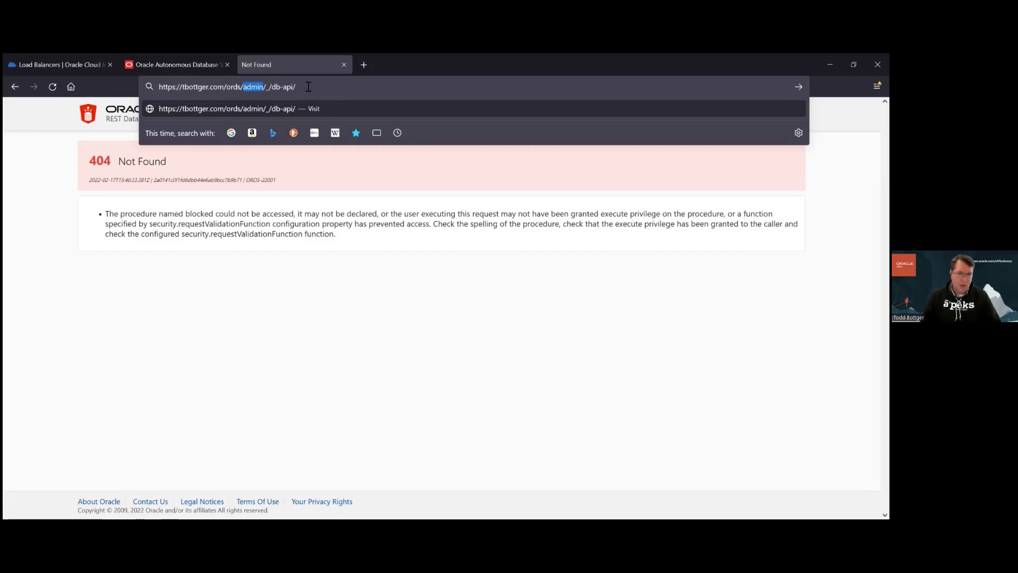
left_click(241, 89)
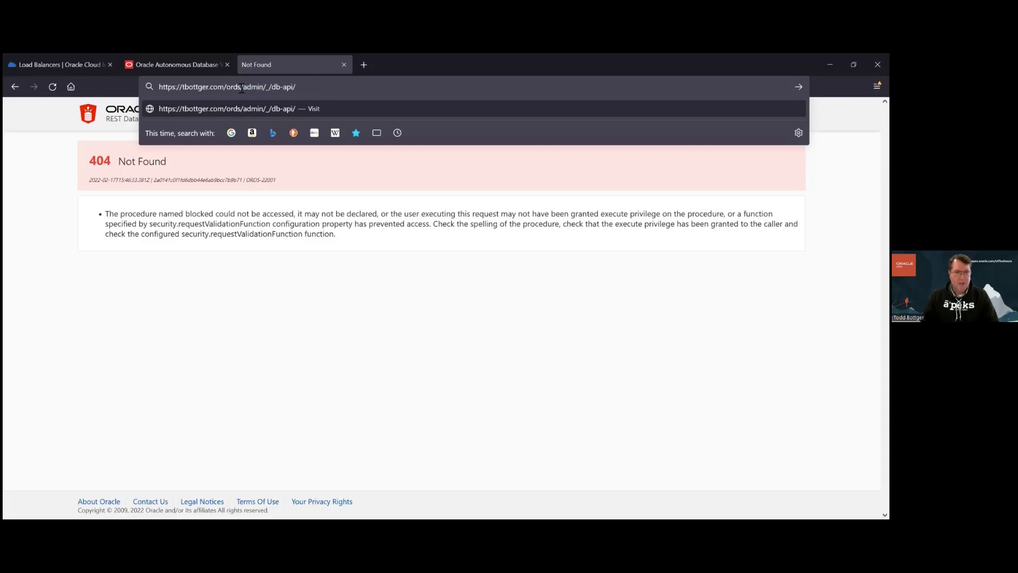
left_click_drag(242, 89, 263, 88)
left_click(263, 89)
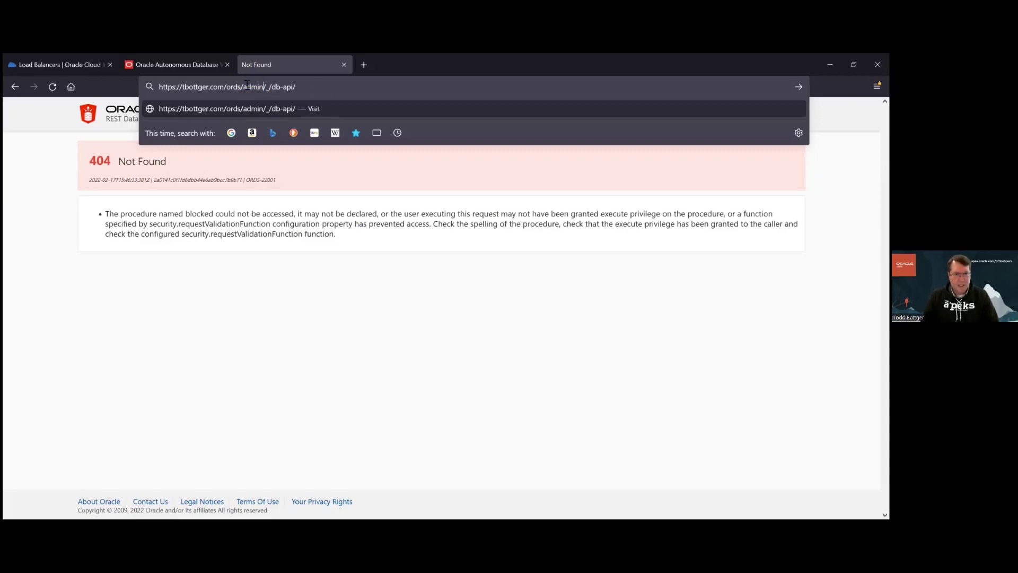
left_click_drag(247, 86, 305, 87)
left_click(306, 86)
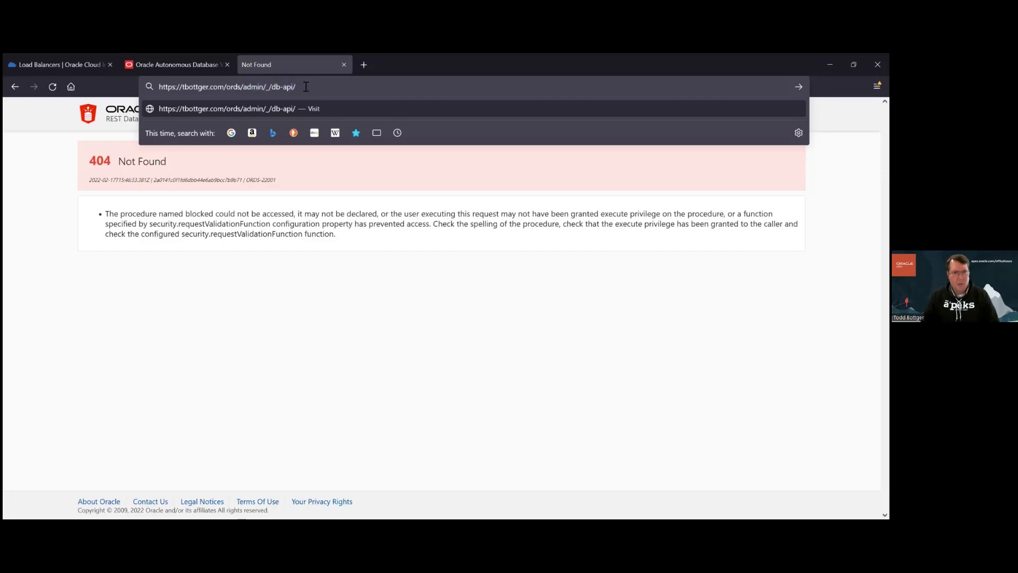
key("Return")
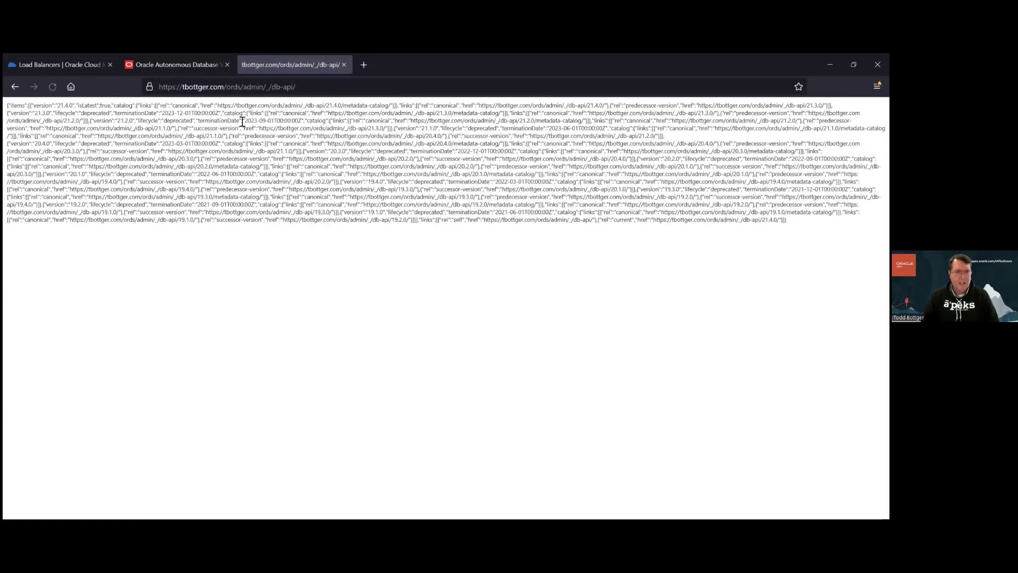
- Examine the db-api response as both formatted JSON and raw data
scroll(156, 257, "down", 5)
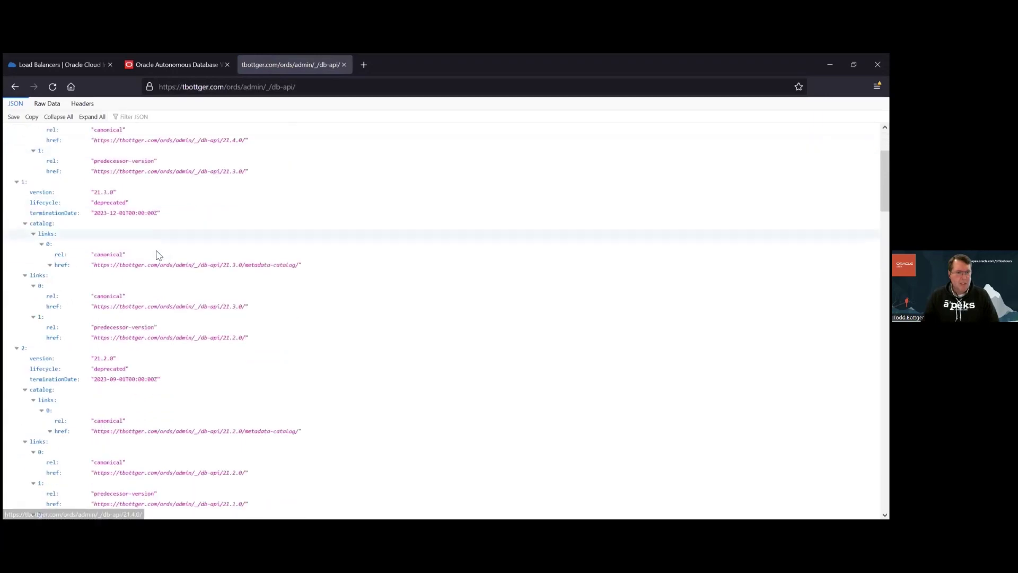
left_click(36, 105)
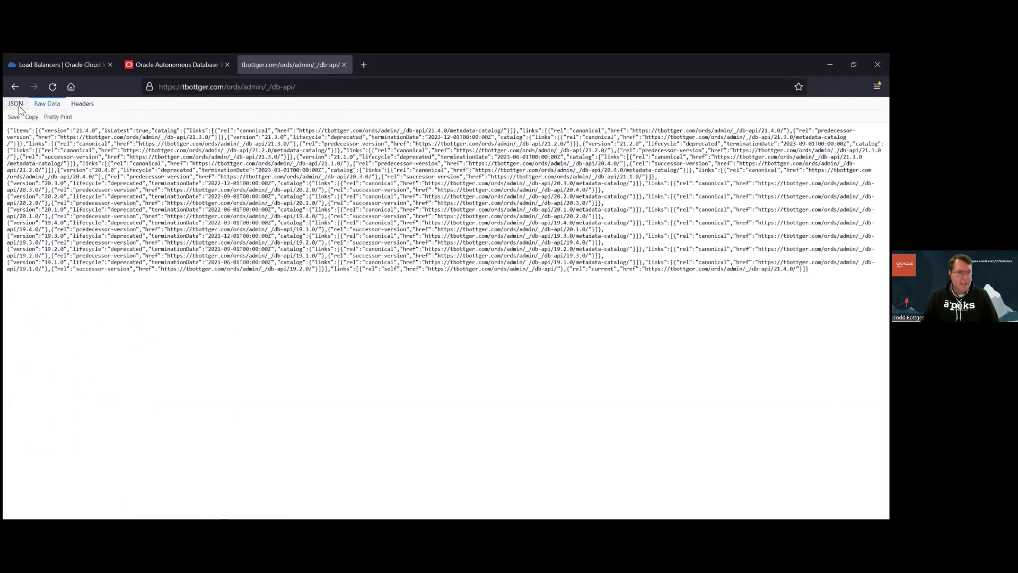
key("F5")
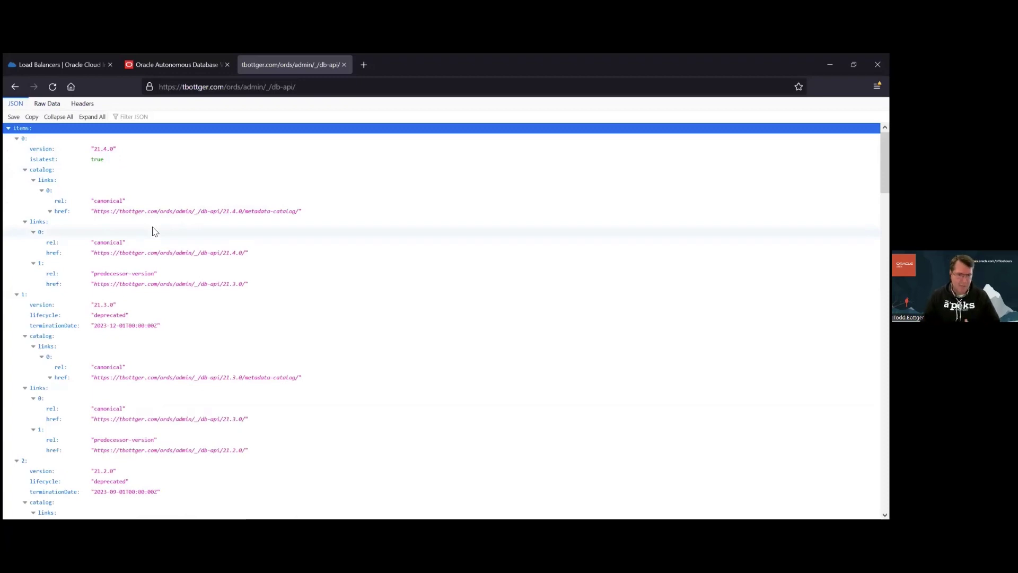
left_click(47, 104)
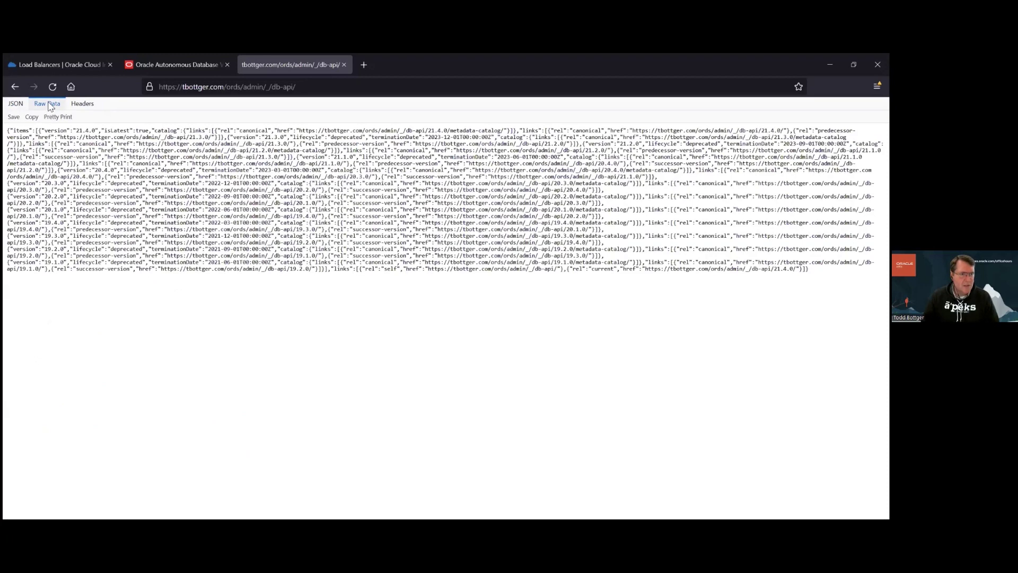
left_click(16, 104)
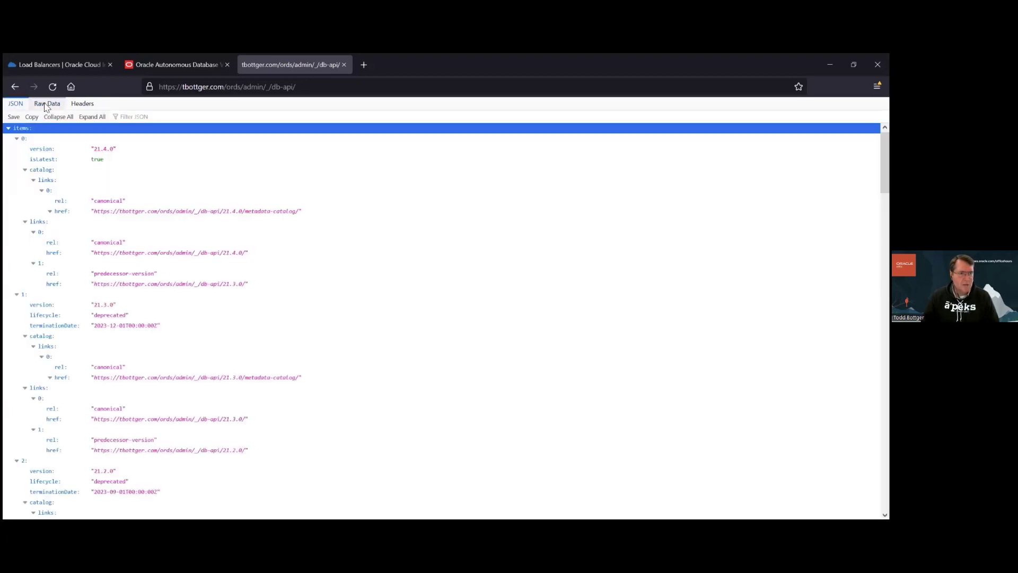
- Copy the path 'ords/admin/_/db-api/' from the page address
left_click(315, 85)
left_click(232, 86)
left_click_drag(226, 86, 297, 87)
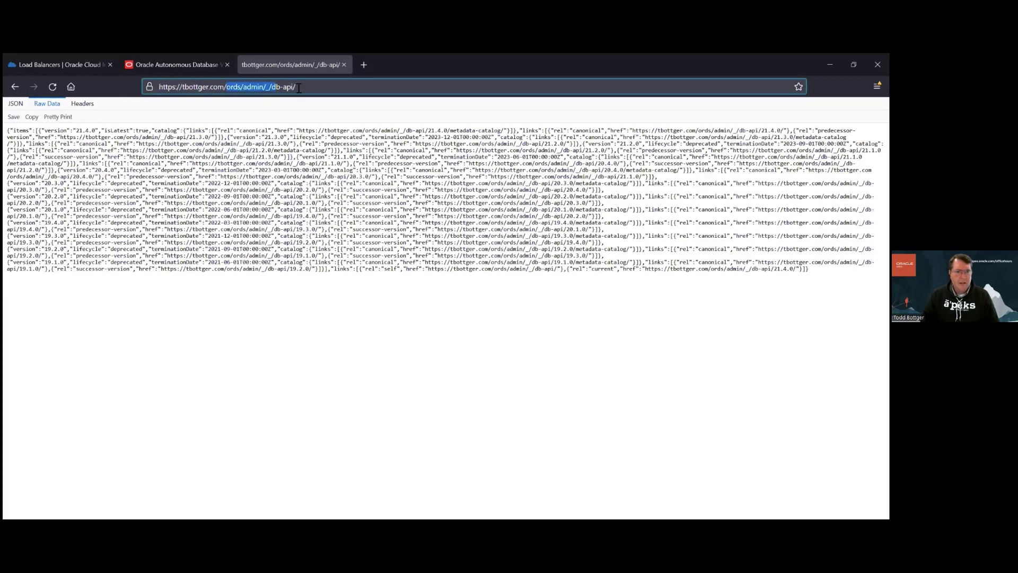
- Switch to the load balancer in Oracle Cloud and open the ADBPublicAccess rule set for editing
left_click(101, 66)
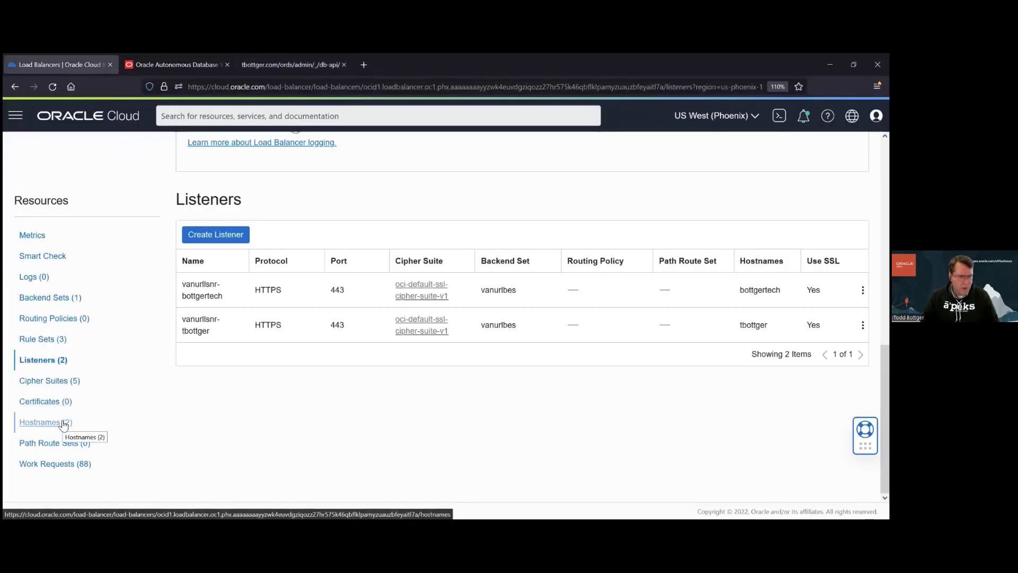
left_click(41, 344)
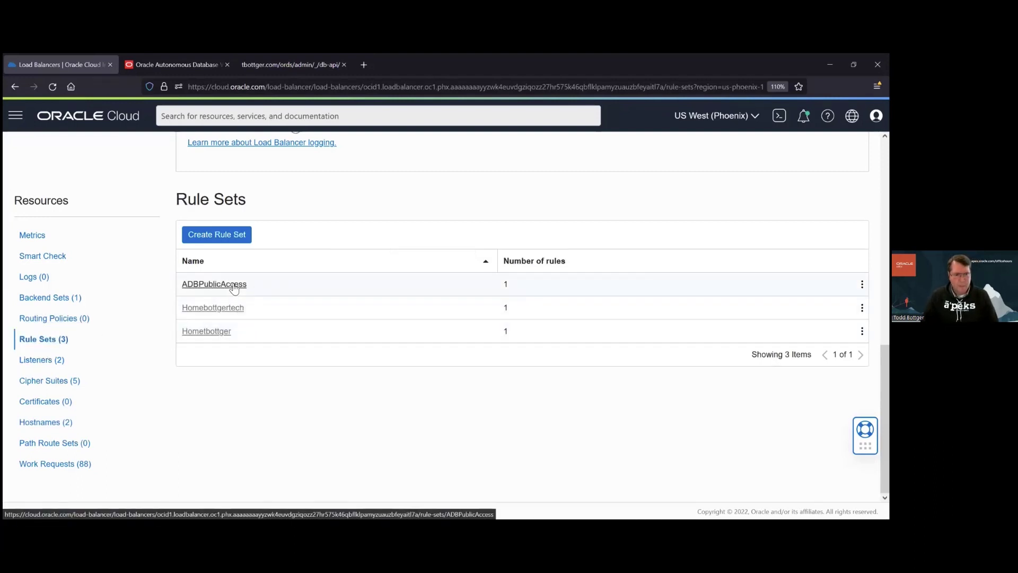
left_click(234, 286)
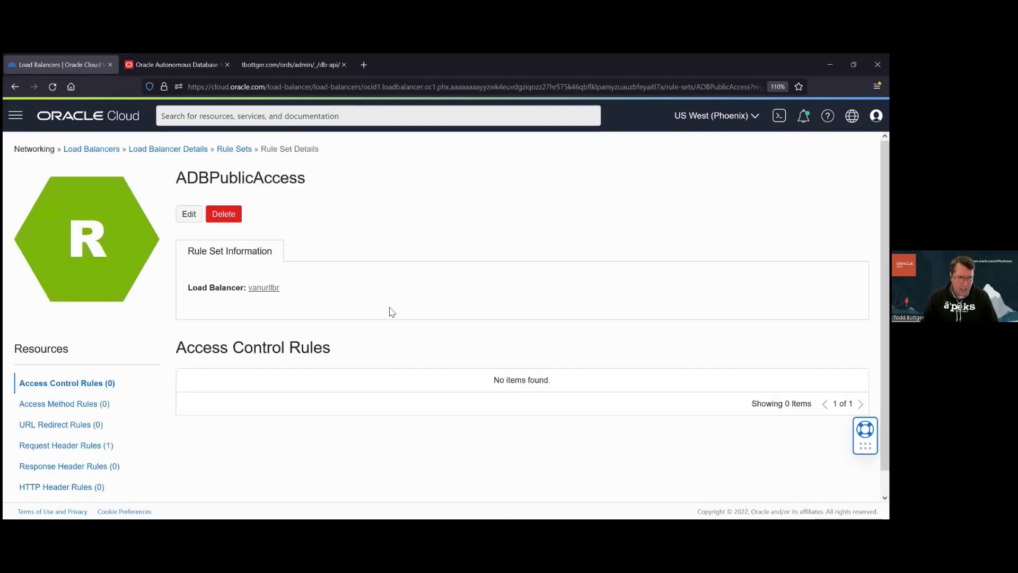
left_click(200, 216)
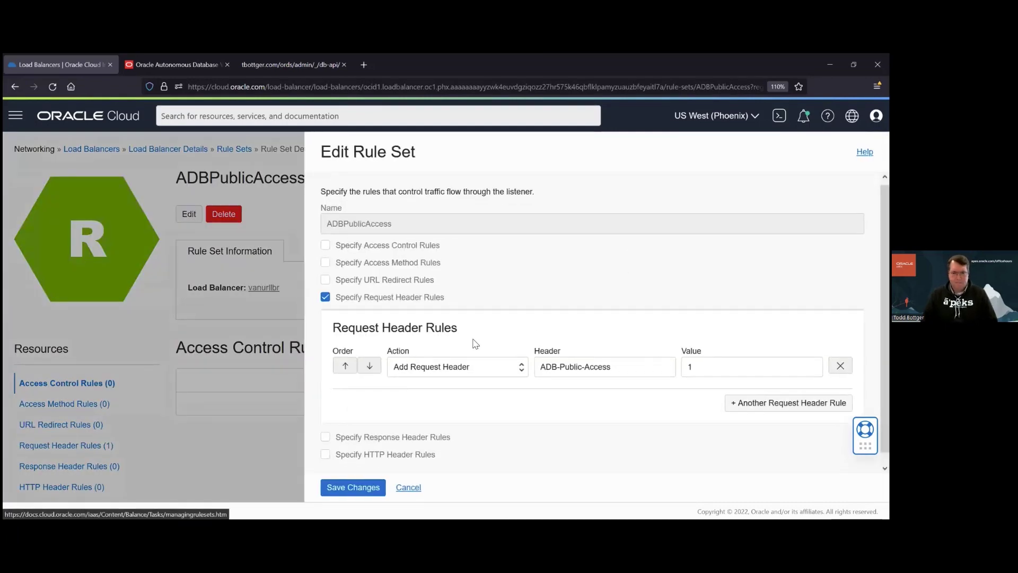
- Enable URL redirect rules for the rule set and set the source path to '/ords/admin/_/db-api/'
left_click(325, 269)
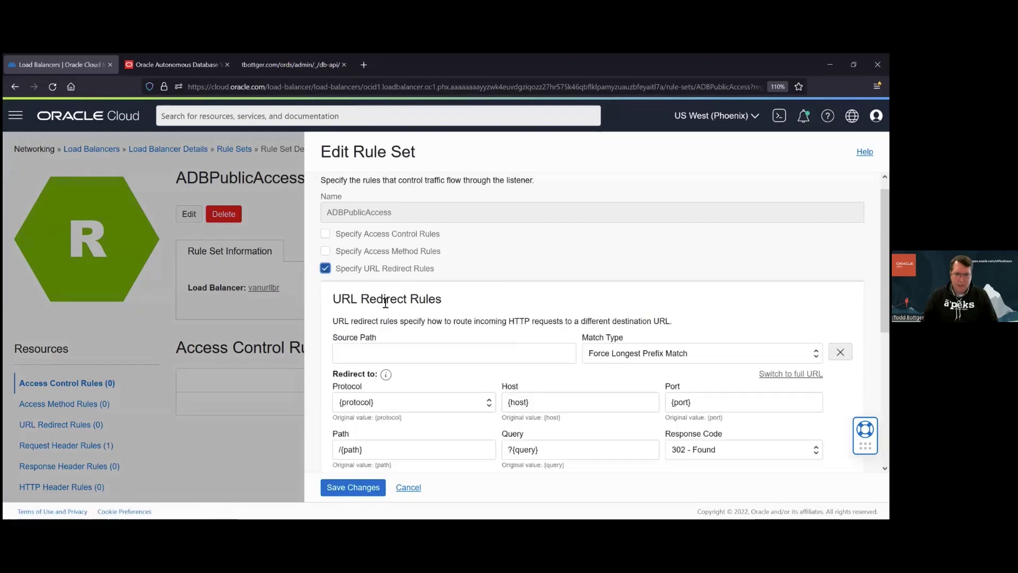
left_click(391, 354)
type("ords/admin/_/db-api/")
key("Home")
type("/")
left_click_drag(390, 354, 434, 352)
left_click(433, 351)
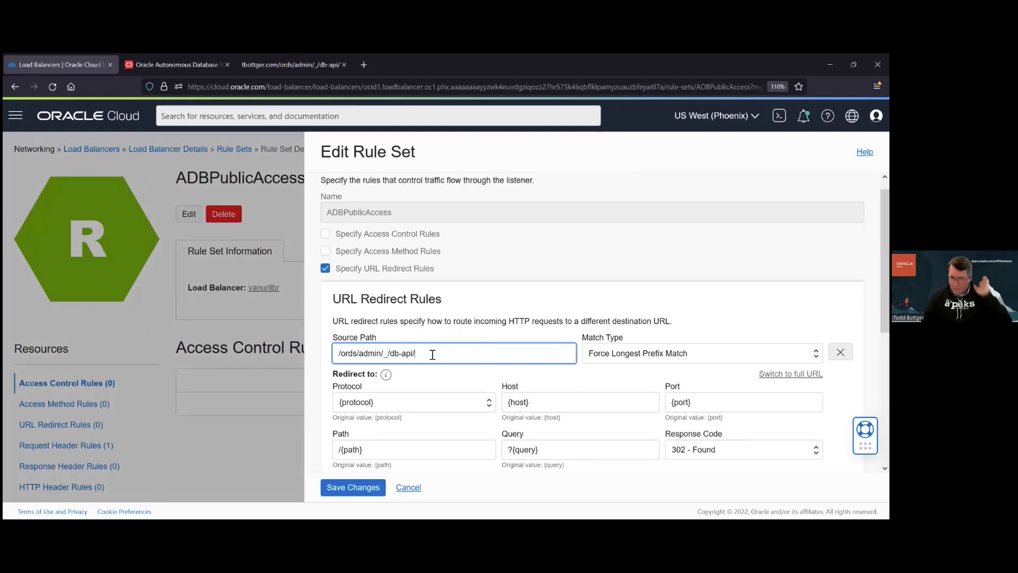
- Set the redirect rule's match type to Prefix Match
left_click_drag(427, 320, 480, 321)
left_click(628, 348)
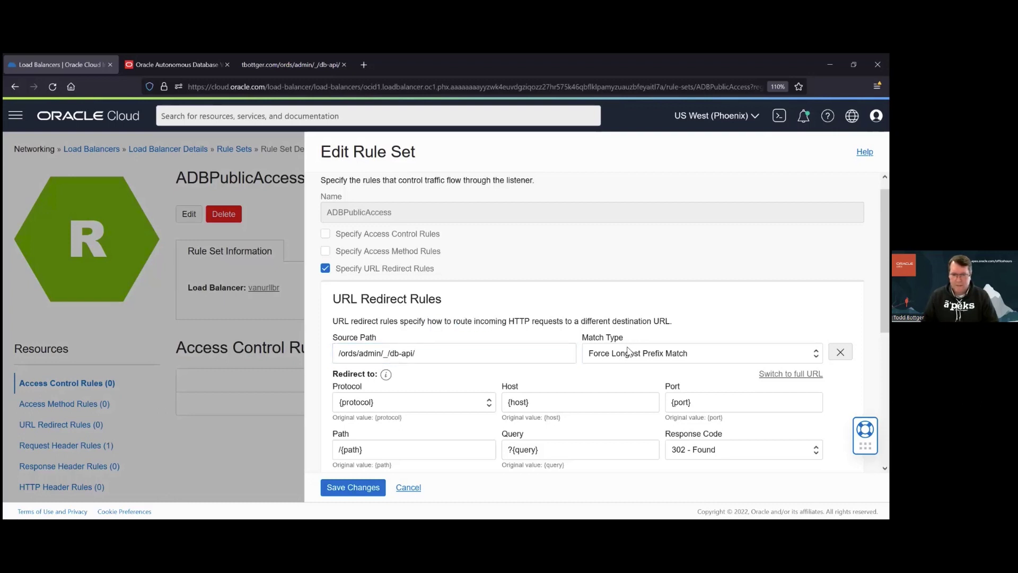
left_click(627, 350)
left_click(622, 403)
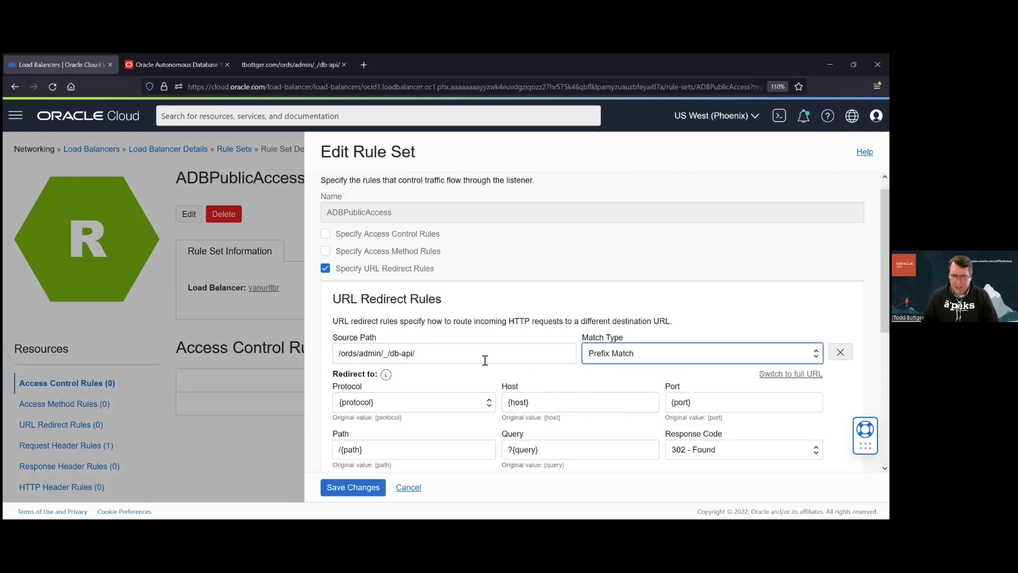
scroll(444, 335, "down", 1)
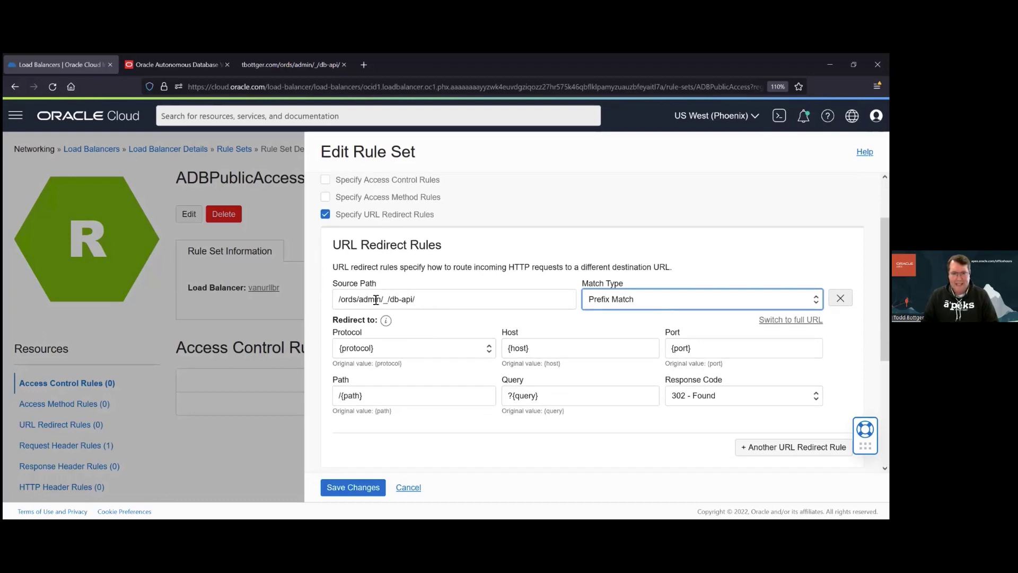
left_click_drag(360, 300, 422, 299)
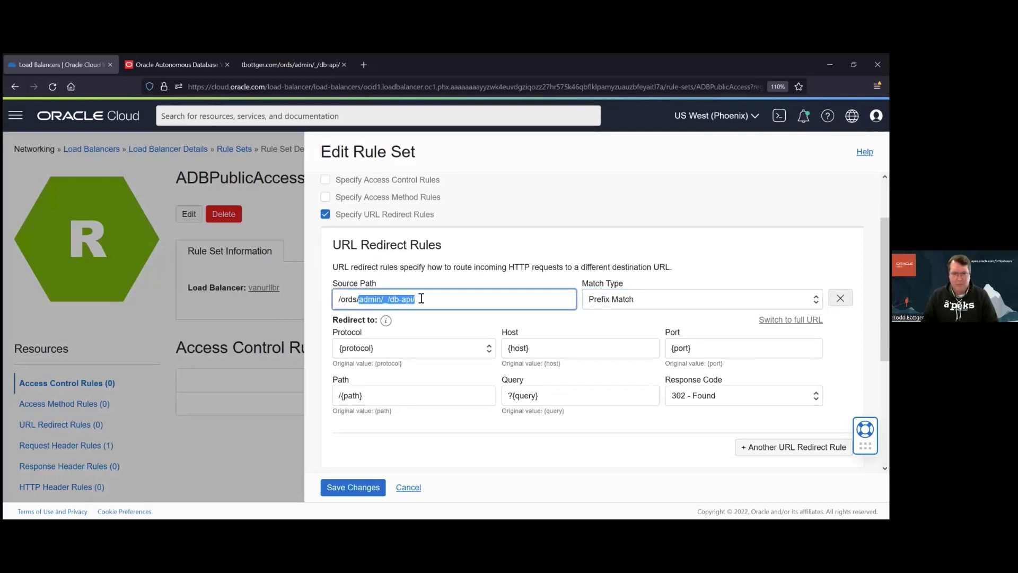
left_click(421, 299)
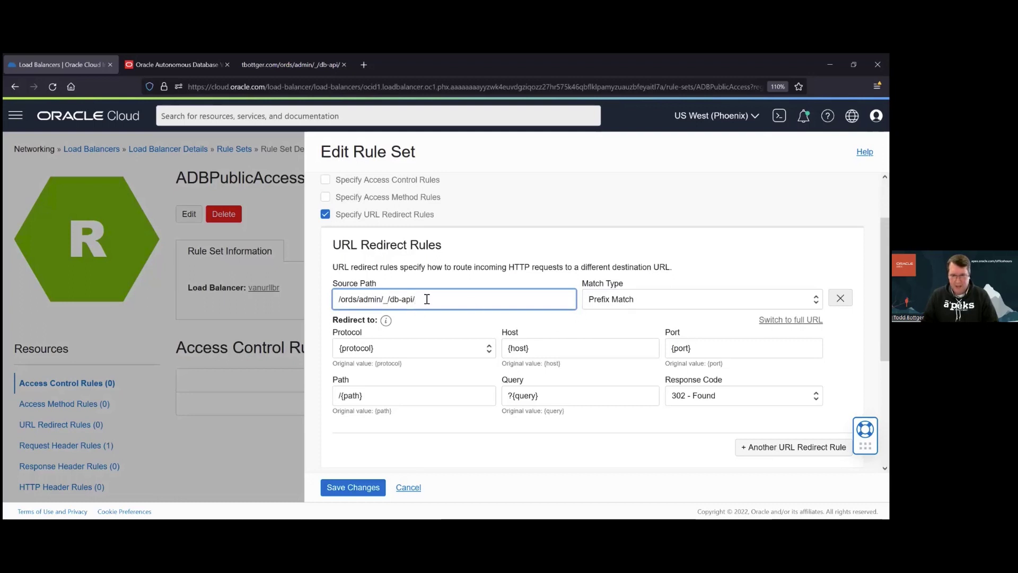
left_click_drag(362, 303, 429, 296)
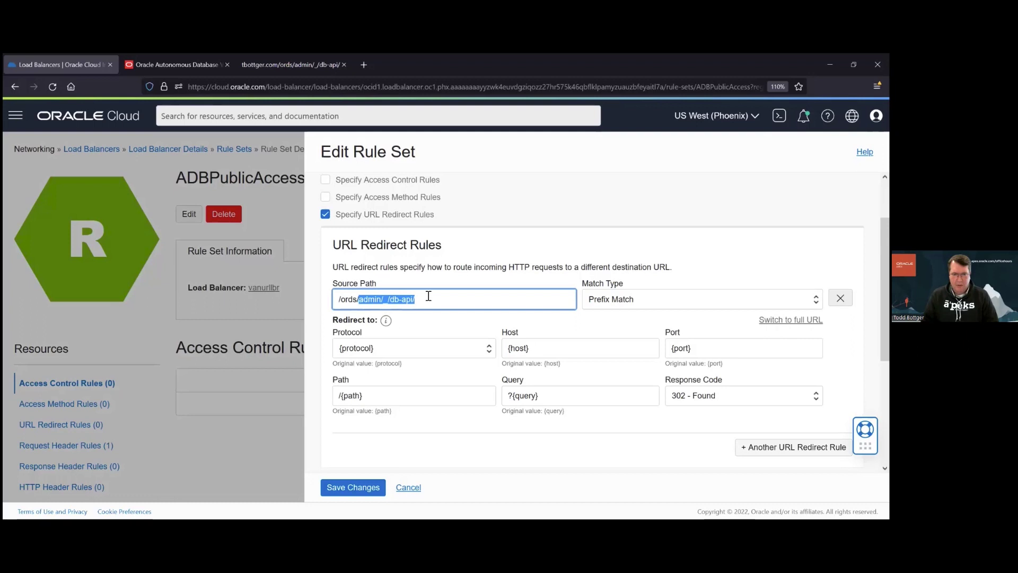
left_click(426, 300)
left_click_drag(362, 301, 444, 298)
left_click(452, 300)
- Set the rule's redirect path to '/ords/blocked'
left_click(371, 395)
left_click_drag(341, 396, 414, 388)
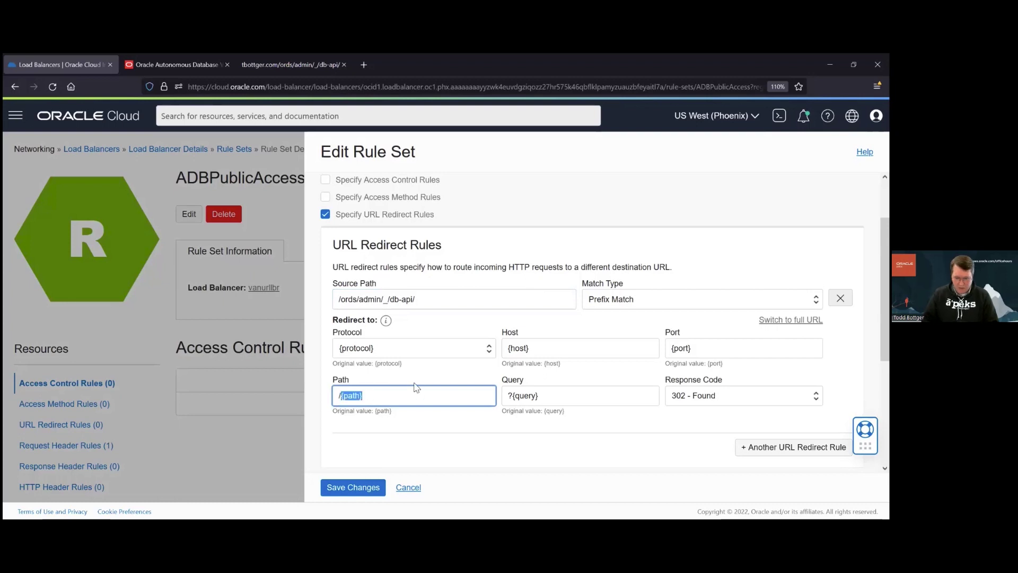
type("ords/blocked")
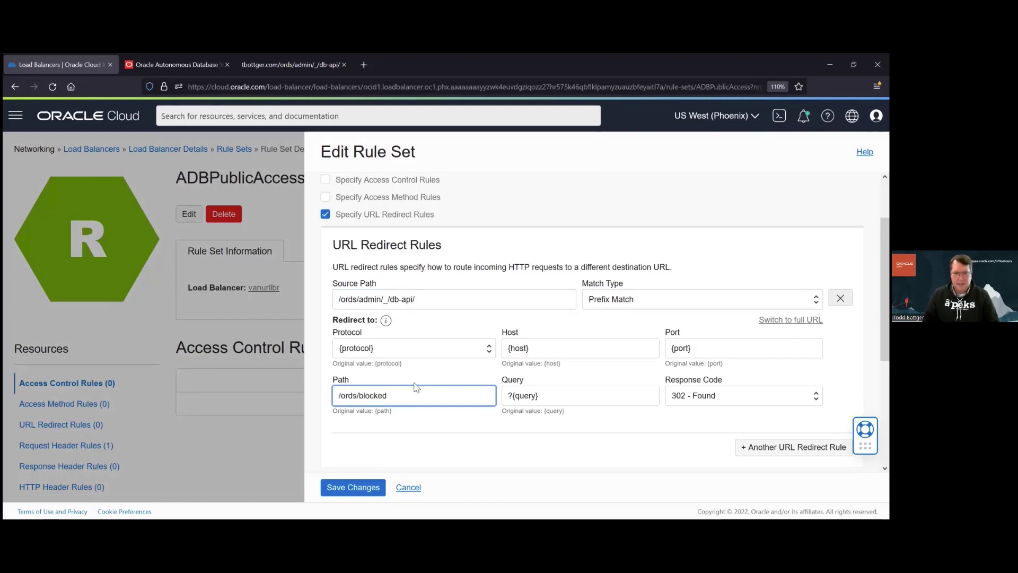
left_click(475, 448)
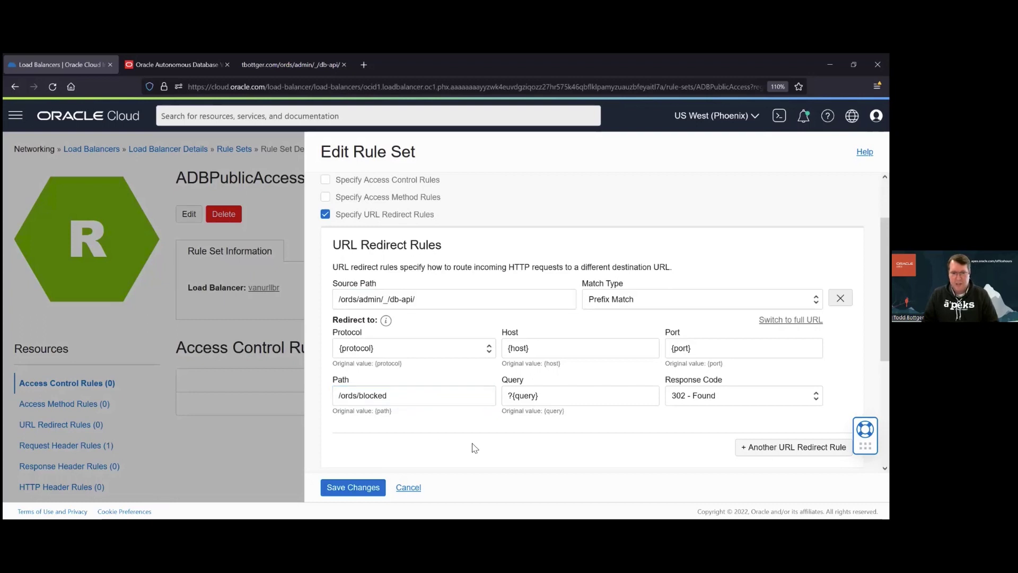
- Save the ADBPublicAccess rule set changes and dismiss the work request once it finishes
left_click(354, 491)
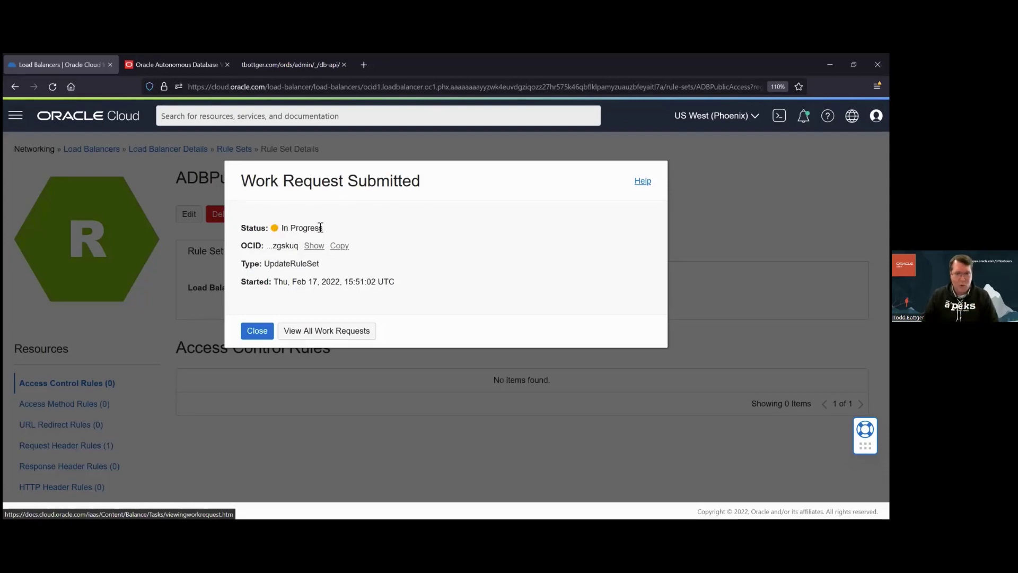
left_click_drag(322, 227, 281, 228)
left_click(465, 221)
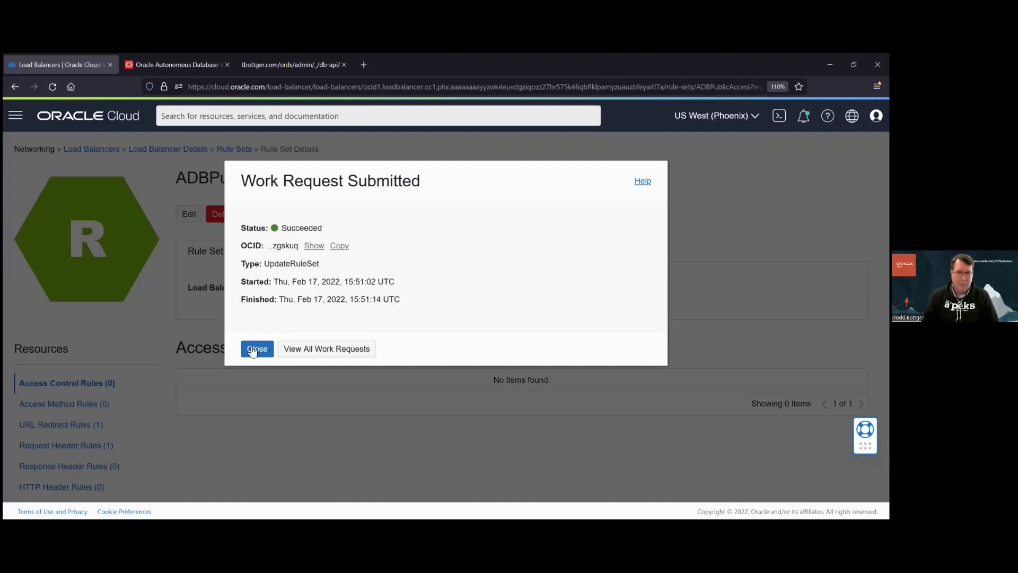
left_click(253, 350)
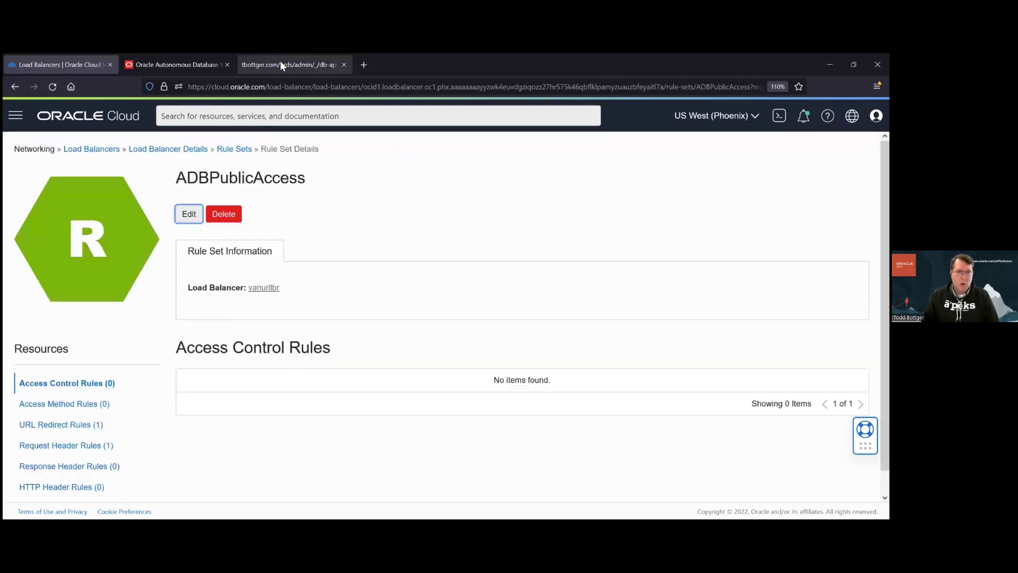
- Switch to the vanity domain's '/ords/admin/_/db-api/' page and reload it to test the redirect rule
left_click(269, 71)
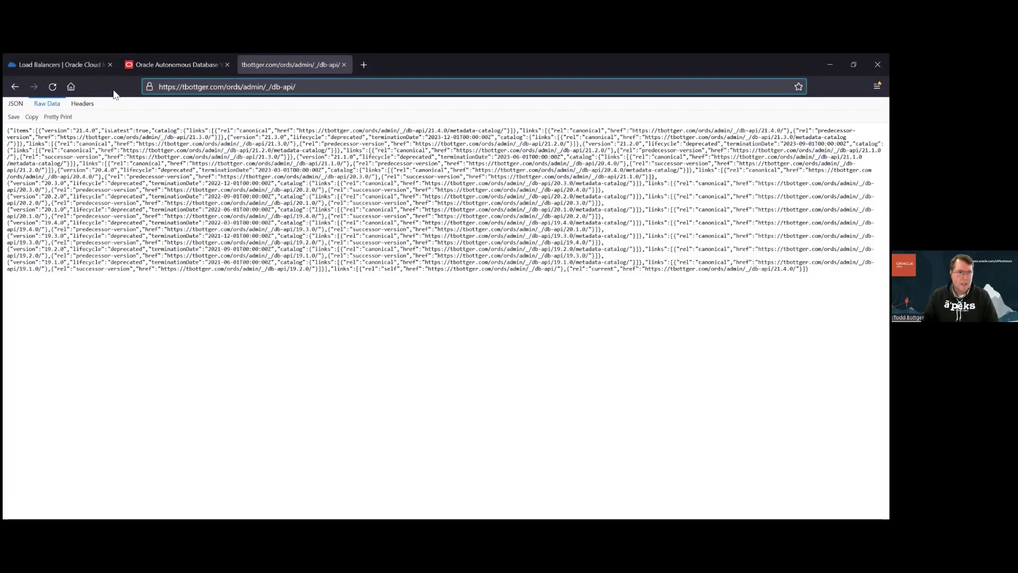
left_click(51, 88)
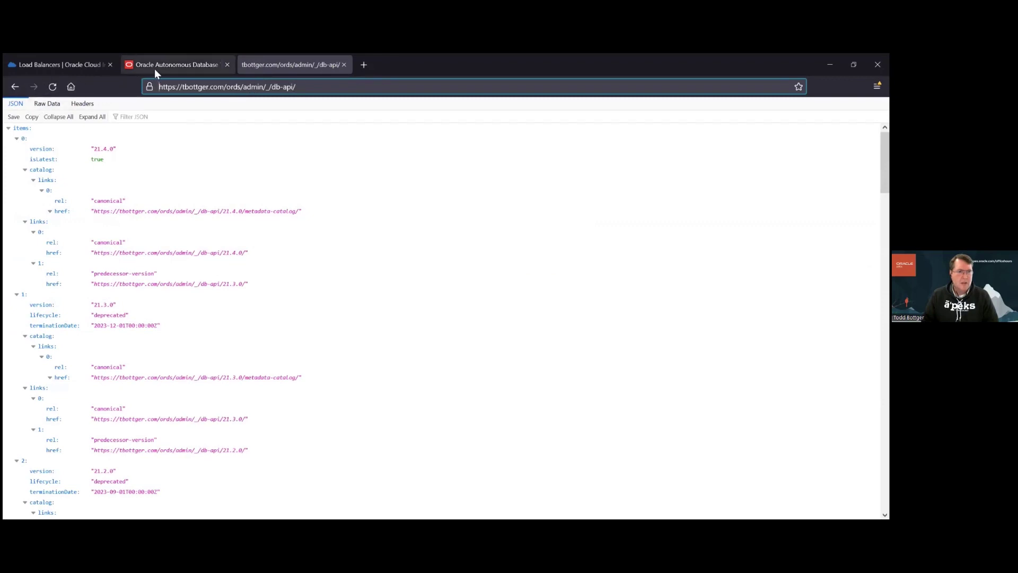
left_click_drag(183, 87, 205, 87)
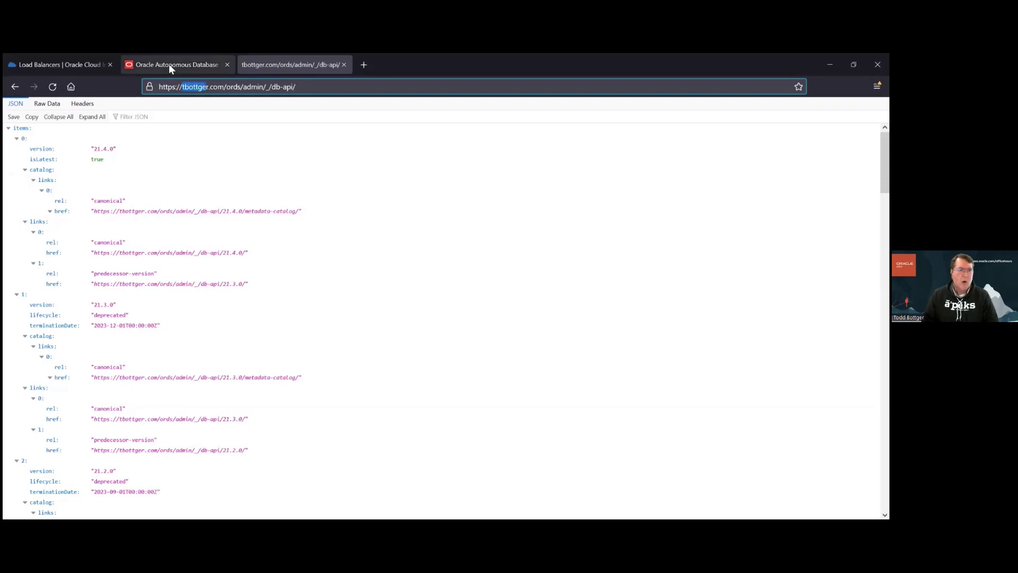
- Return to the load balancer's details from the ADBPublicAccess rule set and show its listeners
left_click(80, 65)
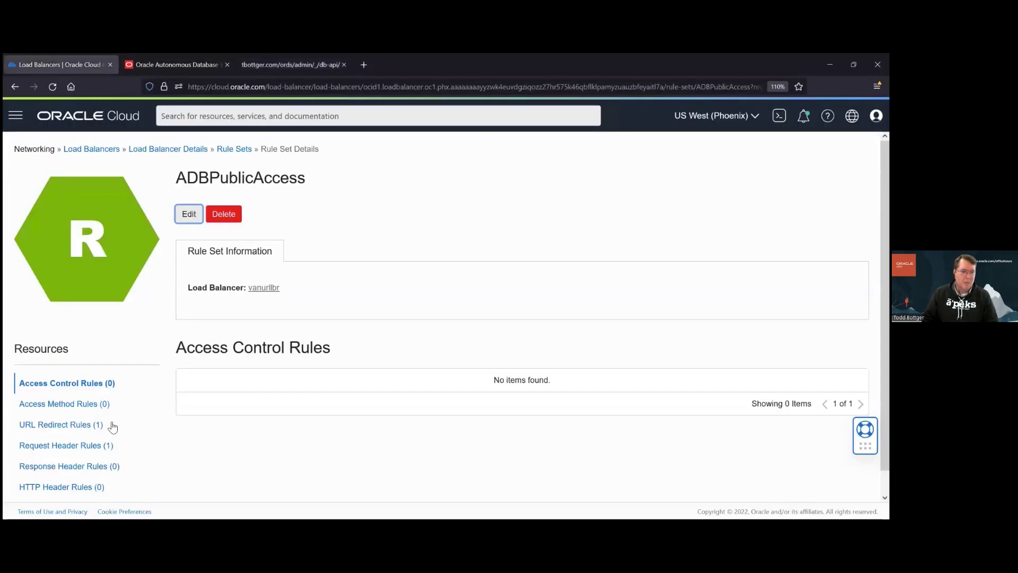
left_click(173, 150)
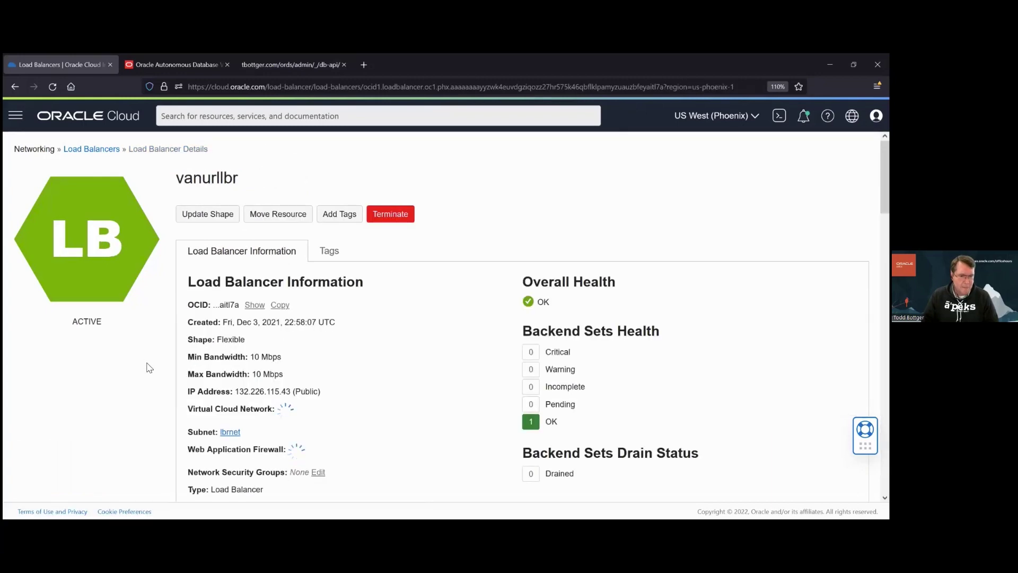
scroll(148, 367, "down", 8)
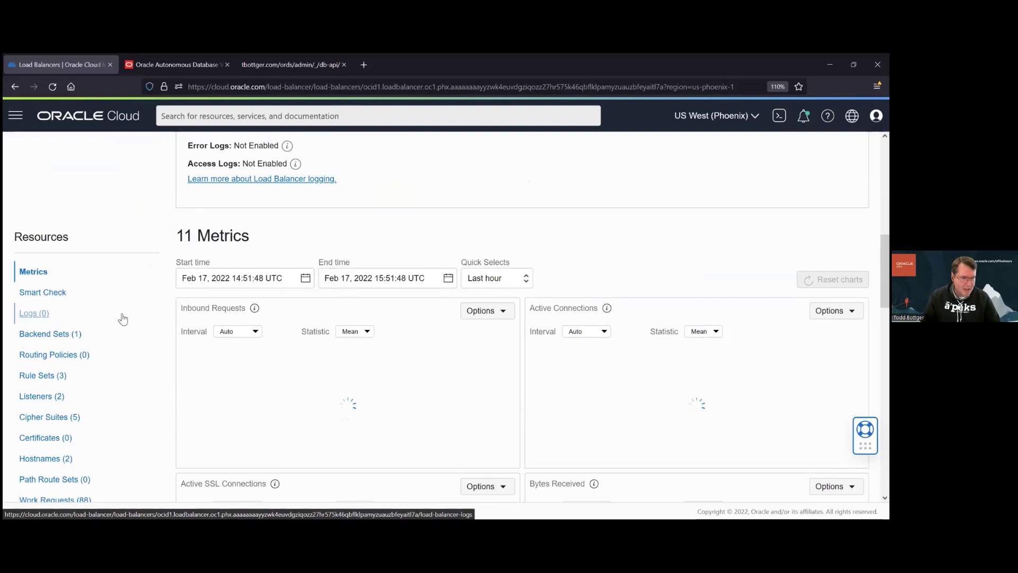
scroll(62, 399, "down", 1)
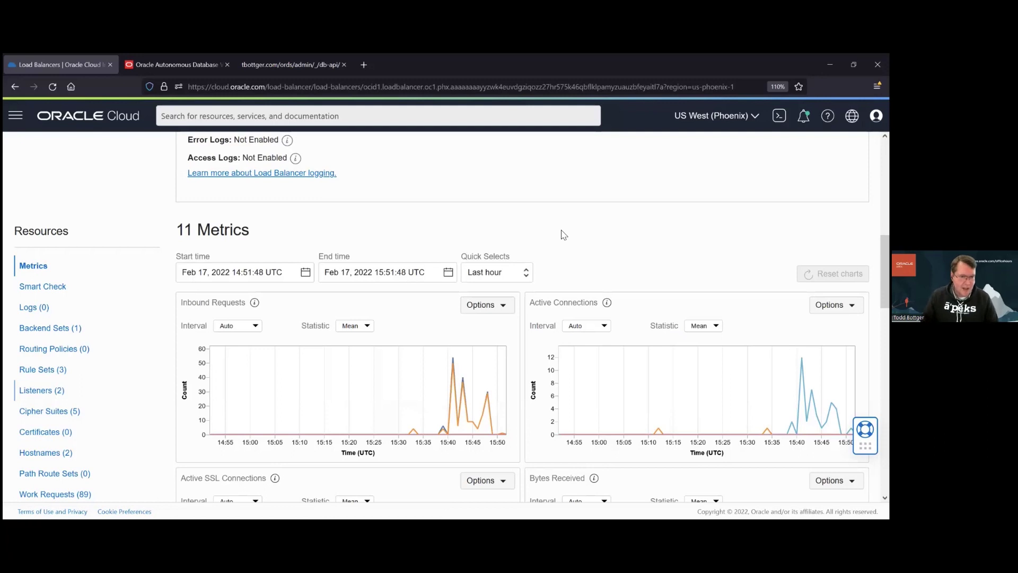
left_click(37, 391)
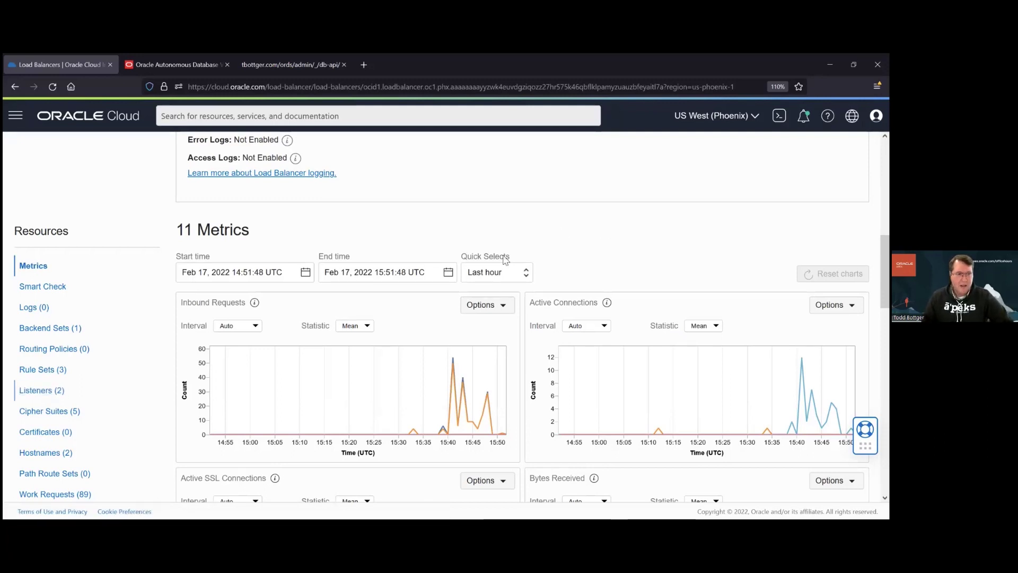
scroll(132, 393, "down", 3)
scroll(49, 346, "up", 3)
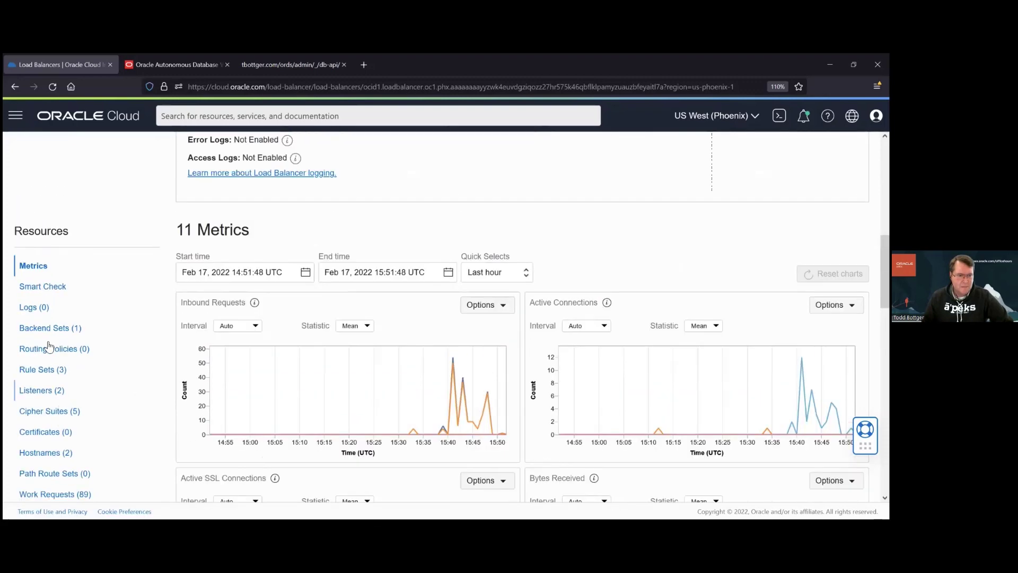
left_click(52, 395)
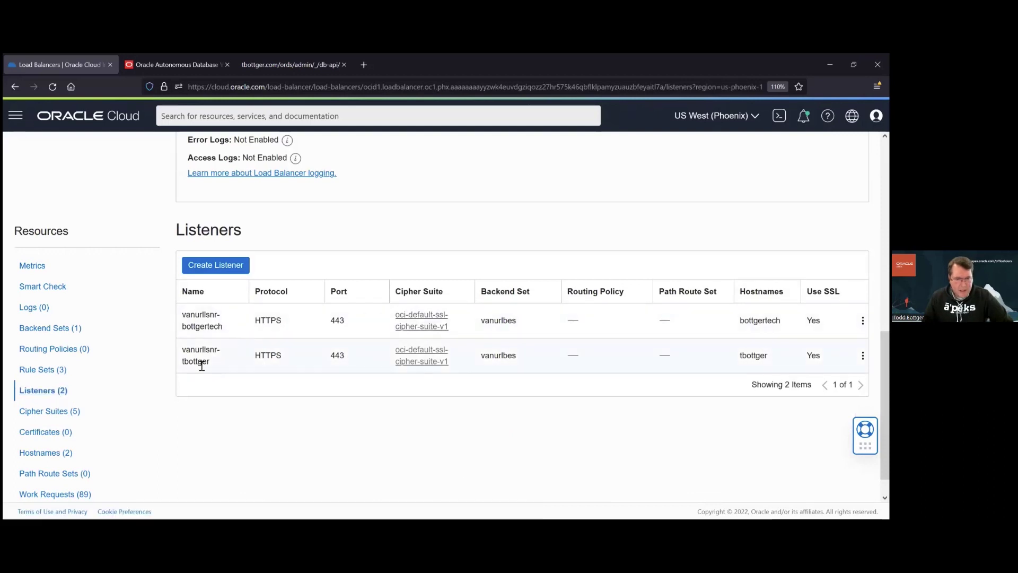
- Add the ADBPublicAccess rule set to the second listener after its existing home rule set, and save the listener changes
left_click(863, 355)
left_click(58, 395)
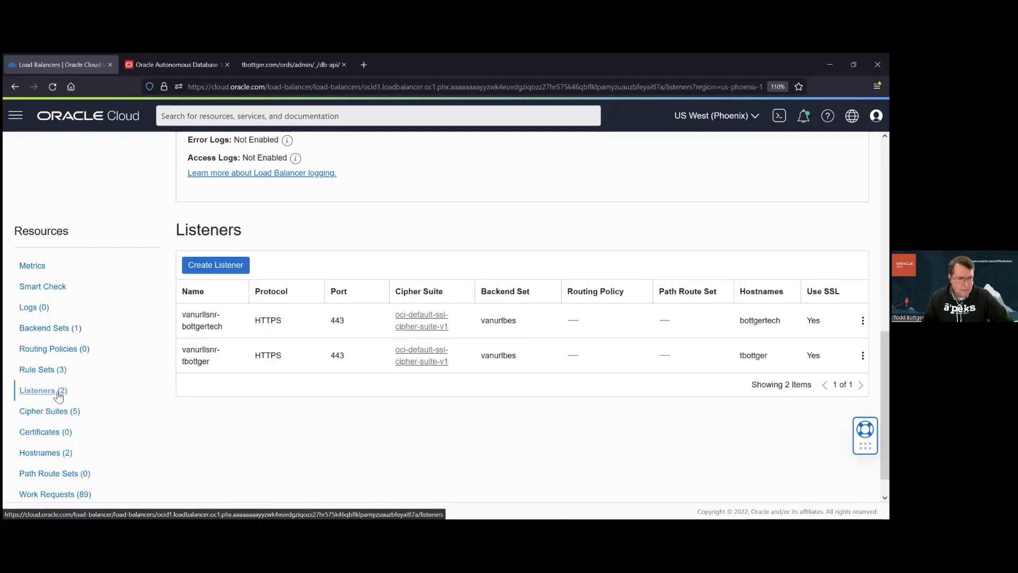
left_click(863, 355)
left_click(832, 351)
scroll(419, 381, "down", 5)
scroll(419, 381, "down", 2)
left_click(808, 384)
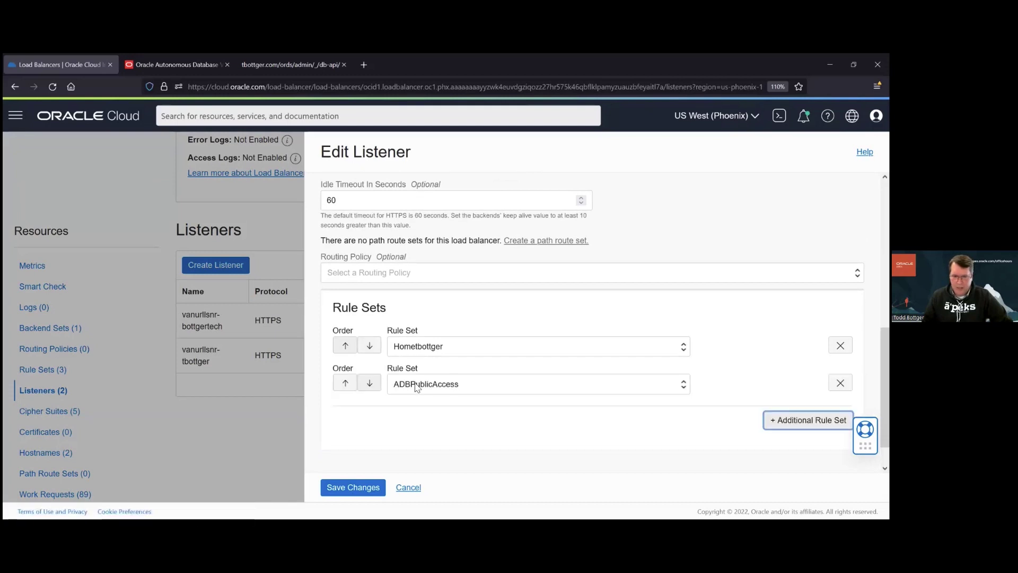
left_click(360, 491)
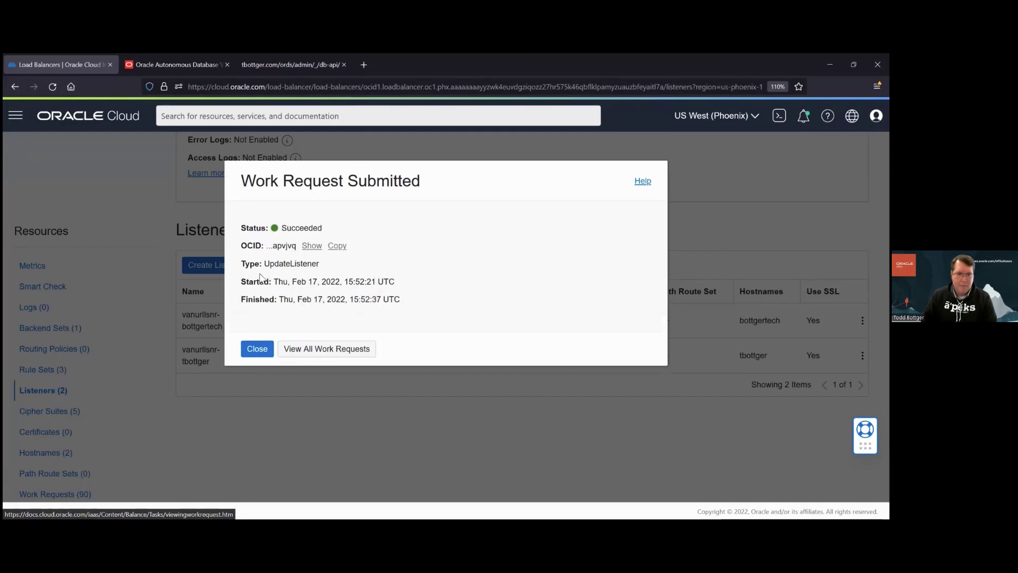
- Reload the vanity domain's '/ords/admin/_/db-api/' page to test the block and check the resulting address
left_click(329, 64)
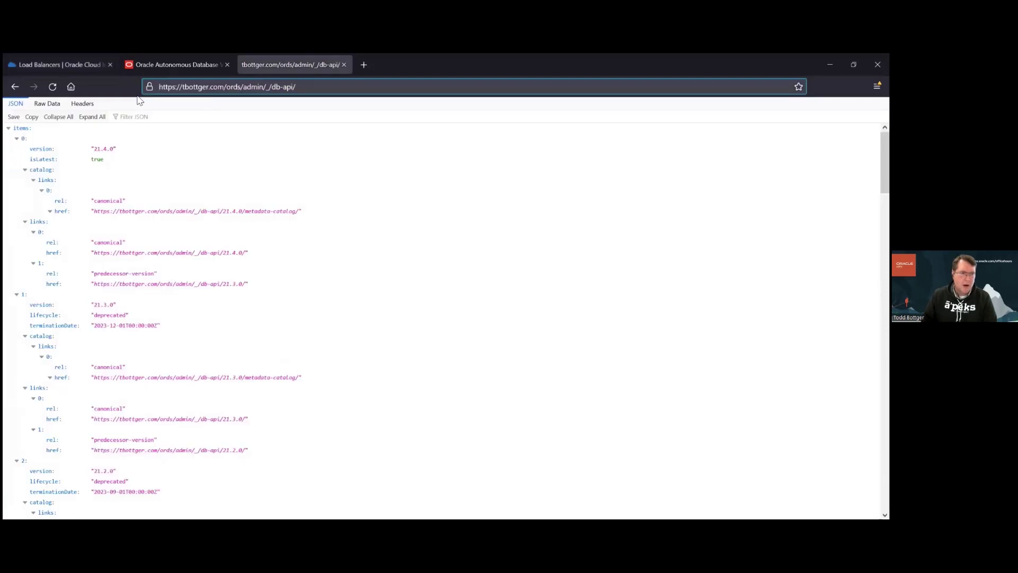
left_click(51, 94)
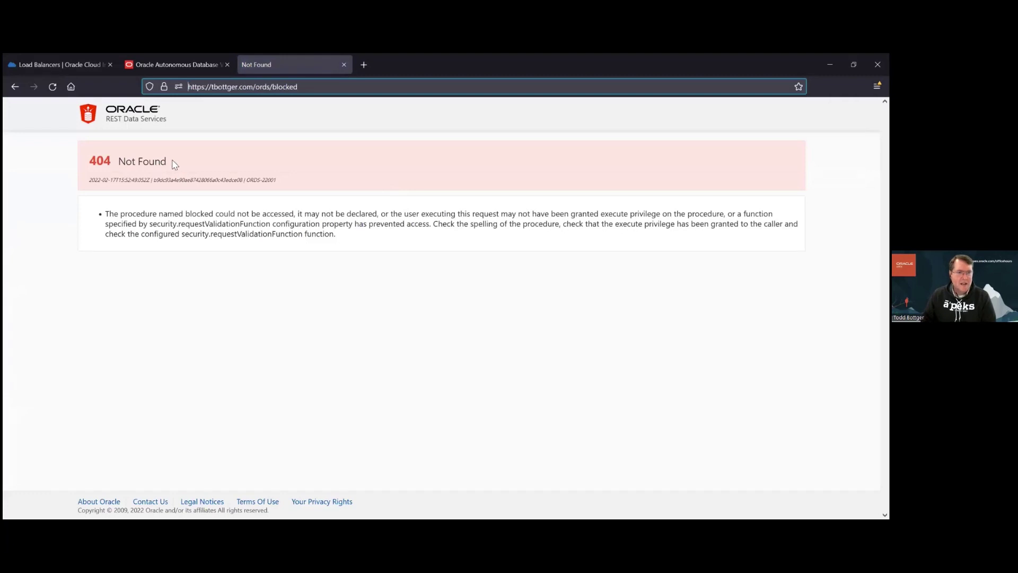
left_click_drag(260, 89, 332, 89)
left_click(333, 89)
left_click(332, 90)
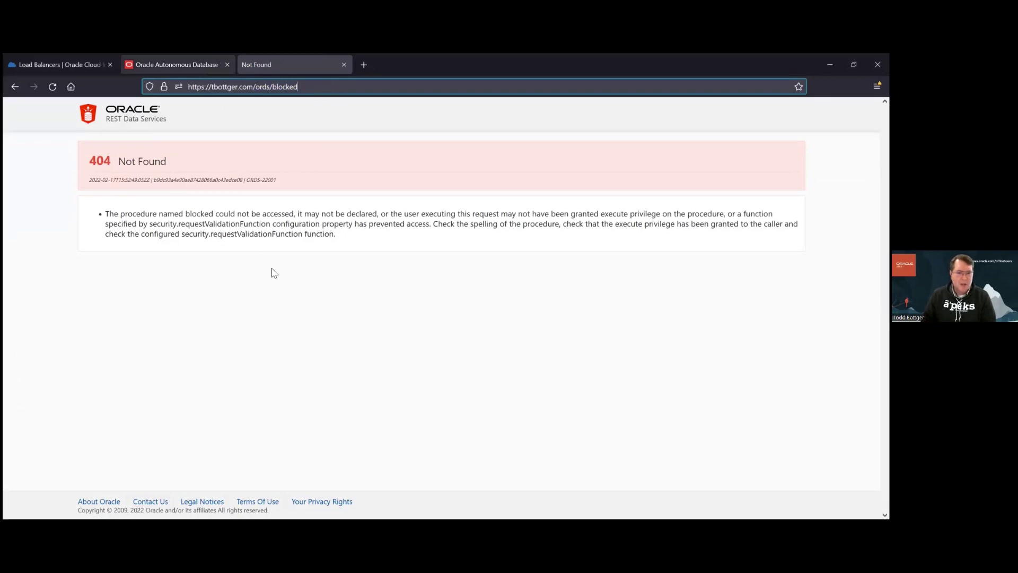
- Review the endpoint-blocking blog post's table of ORDS paths and match types, highlighting the '/ords/<schema-name>/soda/' path
key("ctrl+shift+Tab")
left_click(248, 318)
scroll(248, 318, "up", 6)
scroll(248, 318, "down", 6)
scroll(129, 315, "down", 2)
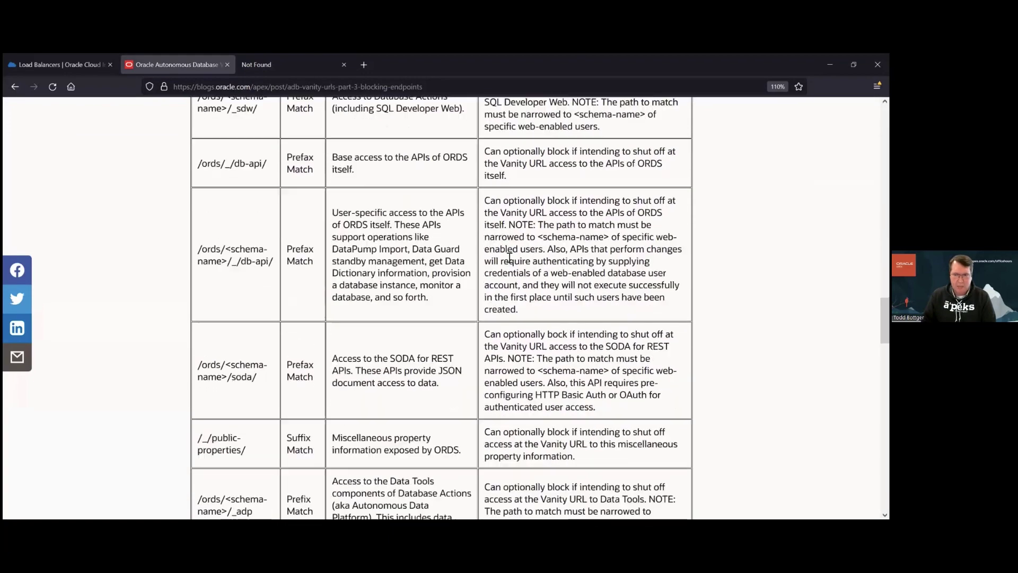
scroll(244, 372, "down", 2)
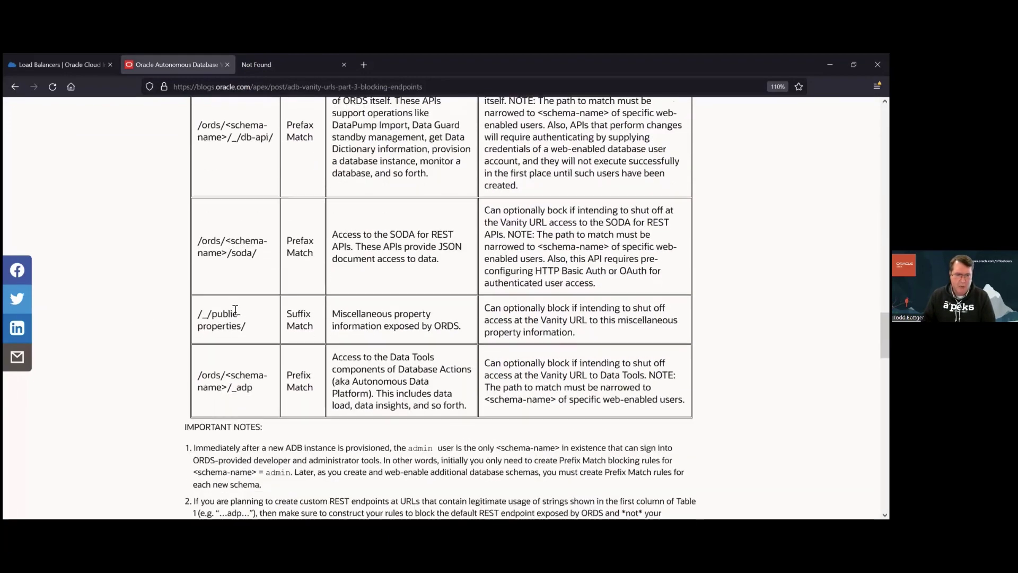
scroll(235, 313, "up", 3)
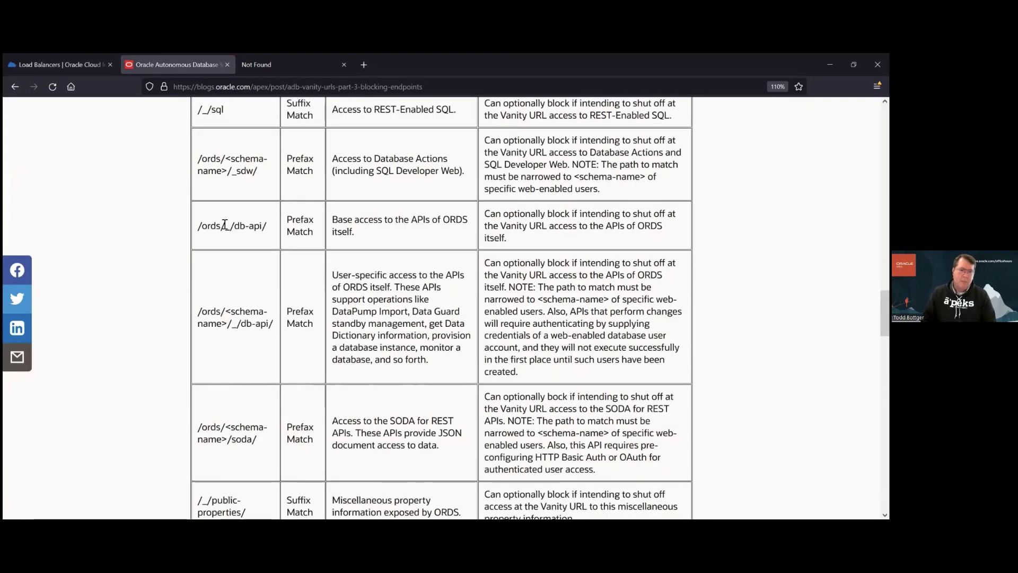
scroll(231, 330, "up", 3)
scroll(529, 274, "down", 2)
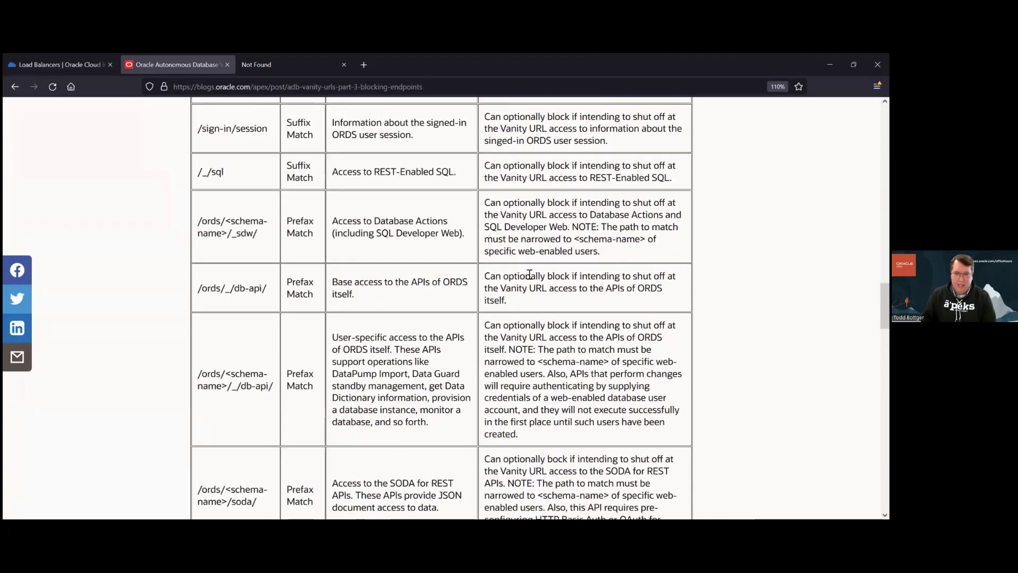
scroll(244, 446, "down", 2)
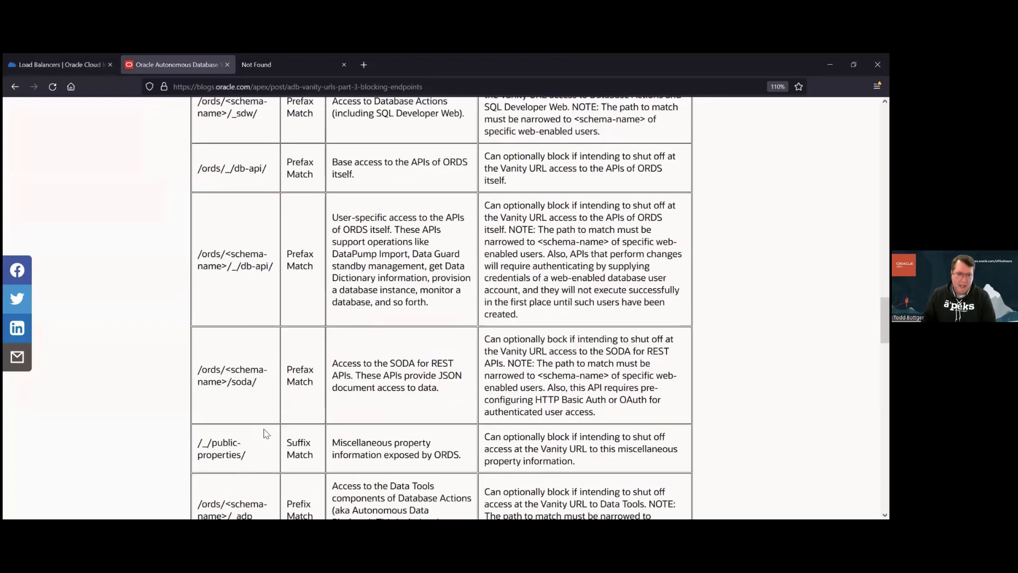
triple_click(218, 375)
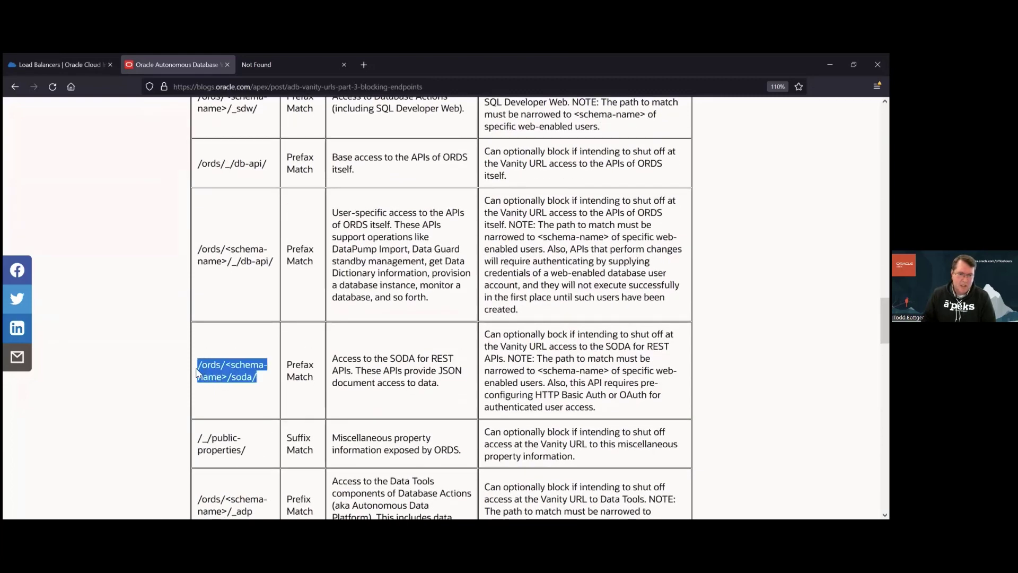